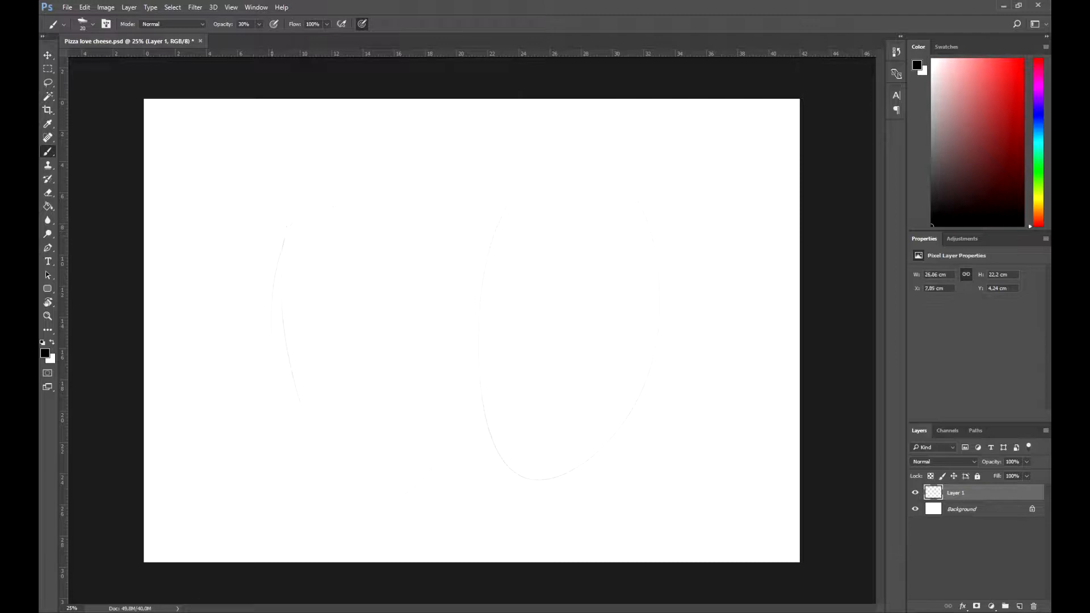
# Step: Sketch the rough outlines of a pizza slice and a cheese wedge beside it, and shift the sketch slightly
pyautogui.moveTo(264, 231); pyautogui.dragTo(312, 395)
pyautogui.moveTo(468, 193)
pyautogui.mouseDown()
pyautogui.moveTo(427, 481)
pyautogui.moveTo(401, 509)
pyautogui.mouseUp()
pyautogui.moveTo(470, 418)
pyautogui.mouseDown()
pyautogui.moveTo(516, 296)
pyautogui.moveTo(465, 461)
pyautogui.moveTo(582, 533)
pyautogui.mouseUp()
pyautogui.moveTo(569, 310); pyautogui.dragTo(604, 472)
pyautogui.moveTo(517, 290)
pyautogui.mouseDown()
pyautogui.moveTo(658, 453)
pyautogui.moveTo(599, 529)
pyautogui.mouseUp()
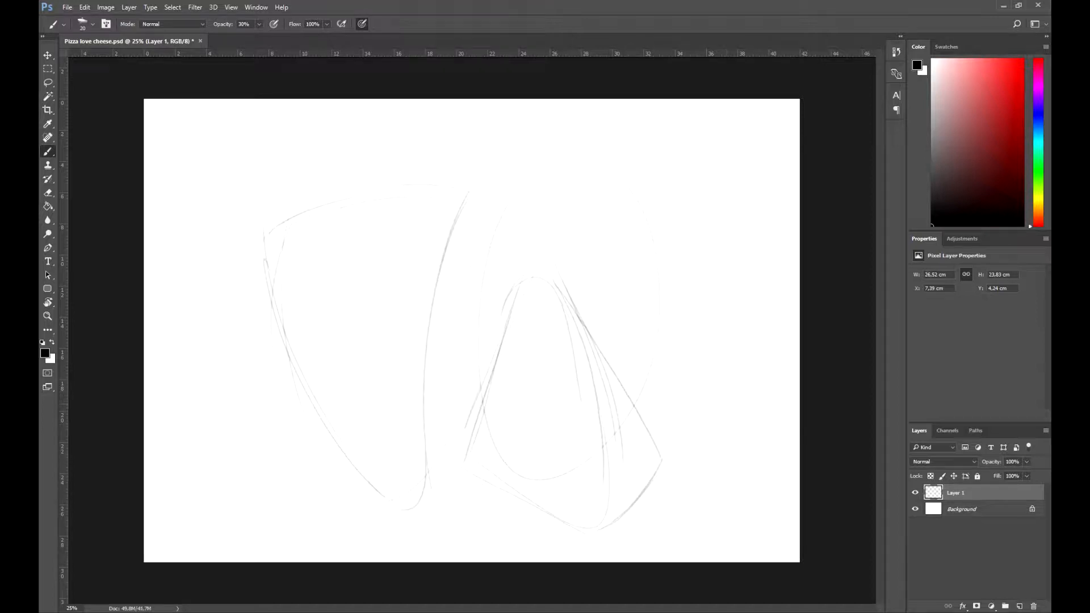
pyautogui.moveTo(632, 453); pyautogui.dragTo(638, 445)
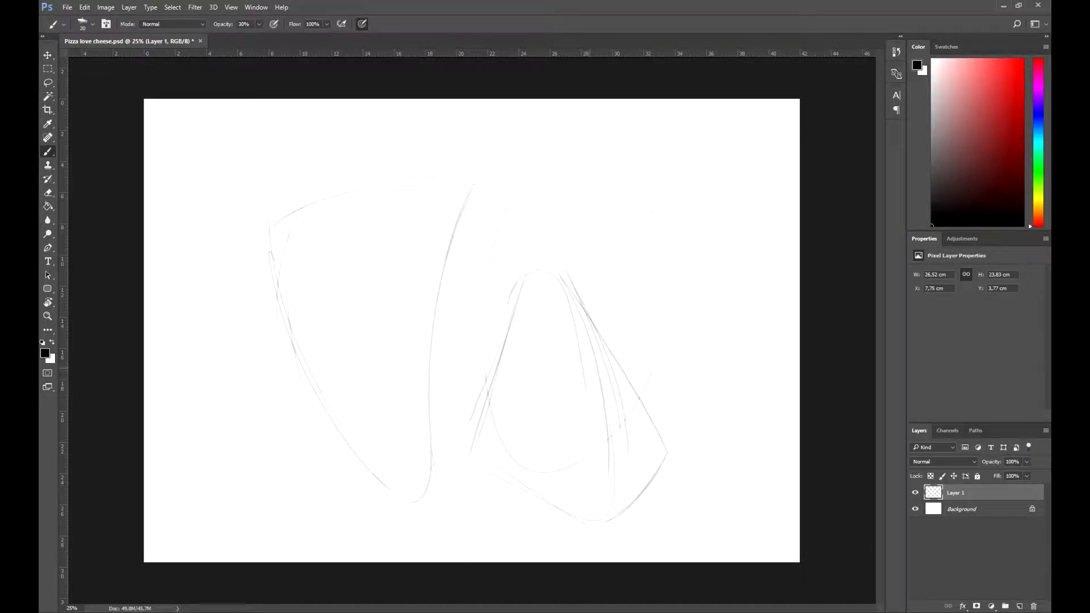
# Step: Draw a direction arrow between the two shapes, add the pizza's crust band, and thicken its left edge
pyautogui.moveTo(446, 295); pyautogui.dragTo(483, 322)
pyautogui.moveTo(260, 235); pyautogui.dragTo(258, 276)
pyautogui.moveTo(275, 227)
pyautogui.mouseDown()
pyautogui.moveTo(279, 256)
pyautogui.moveTo(427, 239)
pyautogui.mouseUp()
pyautogui.moveTo(462, 218); pyautogui.dragTo(451, 239)
pyautogui.moveTo(257, 246)
pyautogui.mouseDown()
pyautogui.moveTo(256, 270)
pyautogui.moveTo(389, 489)
pyautogui.mouseUp()
pyautogui.moveTo(283, 287); pyautogui.dragTo(335, 412)
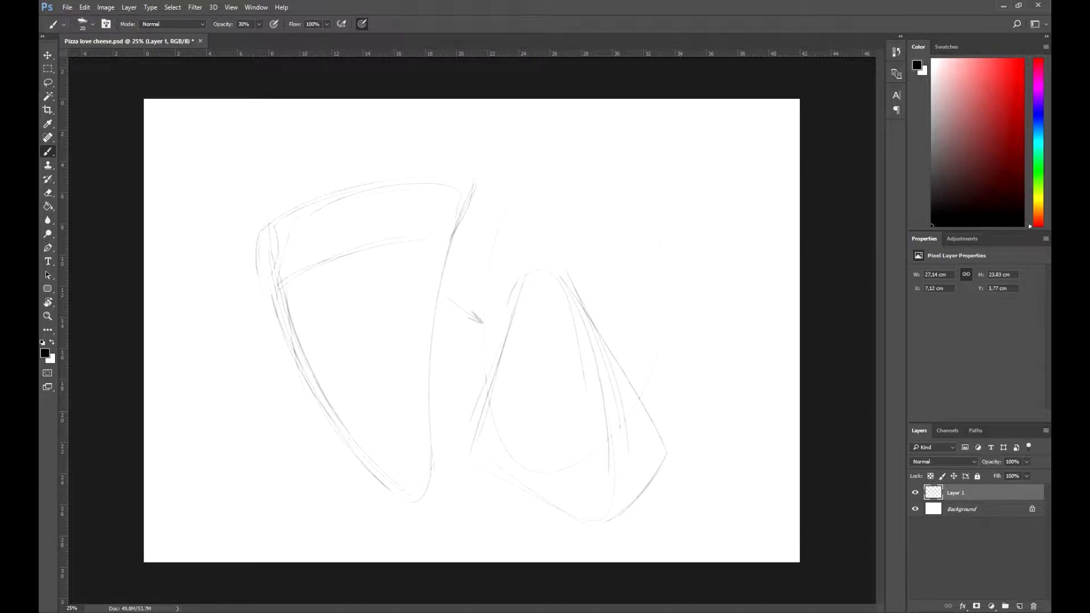
# Step: Sketch round holes in the cheese wedge and make the top of the pizza crust bumpy
pyautogui.moveTo(589, 319); pyautogui.dragTo(599, 361)
pyautogui.moveTo(534, 470); pyautogui.dragTo(561, 497)
pyautogui.moveTo(552, 393); pyautogui.dragTo(546, 419)
pyautogui.moveTo(289, 207); pyautogui.dragTo(407, 177)
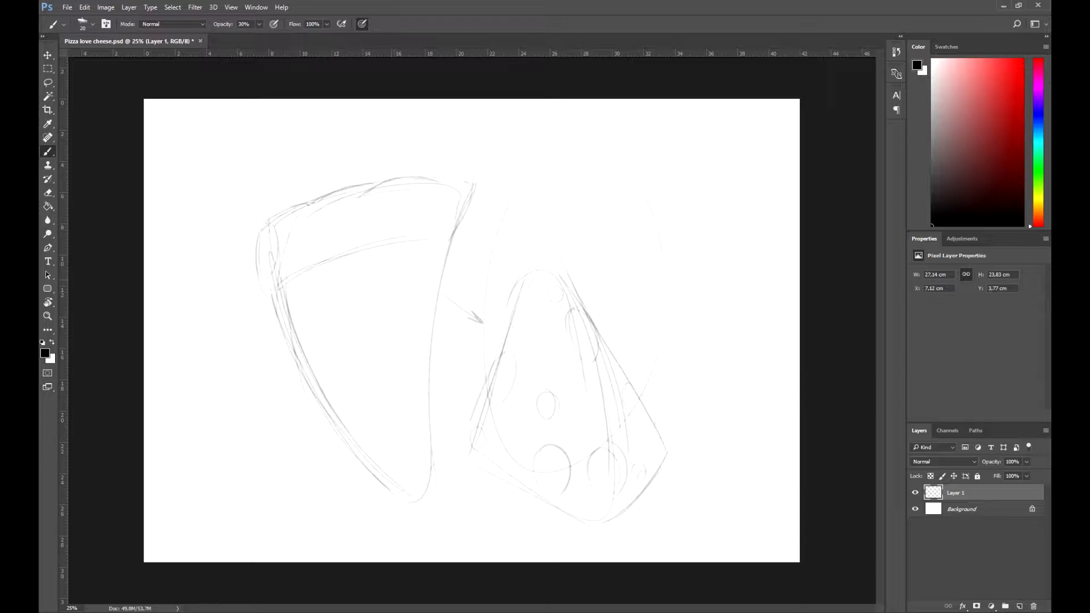
# Step: Draw a pair of large oval eyes on the pizza slice and another pair on the cheese wedge
pyautogui.moveTo(370, 320); pyautogui.dragTo(429, 330)
pyautogui.hotkey('ctrl', 'alt', 'z')
pyautogui.hotkey('ctrl', 'alt', 'z')
pyautogui.moveTo(364, 326); pyautogui.dragTo(386, 336)
pyautogui.hotkey('ctrl', 'alt', 'z')
pyautogui.moveTo(376, 275); pyautogui.dragTo(412, 331)
pyautogui.moveTo(515, 317)
pyautogui.mouseDown()
pyautogui.moveTo(499, 366)
pyautogui.moveTo(556, 325)
pyautogui.moveTo(534, 372)
pyautogui.mouseUp()
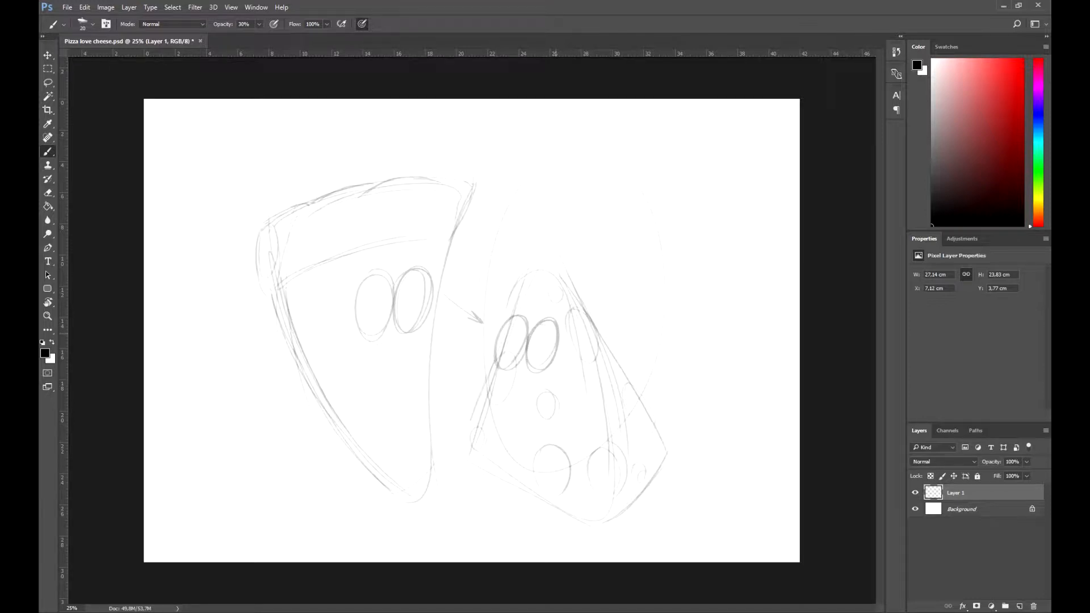
# Step: Add pupils and toothy smiles to the faces of the pizza and the cheese
pyautogui.moveTo(424, 301); pyautogui.dragTo(390, 308)
pyautogui.moveTo(503, 332); pyautogui.dragTo(535, 344)
pyautogui.moveTo(390, 351)
pyautogui.mouseDown()
pyautogui.moveTo(353, 347)
pyautogui.moveTo(407, 349)
pyautogui.mouseUp()
pyautogui.moveTo(492, 370)
pyautogui.mouseDown()
pyautogui.moveTo(519, 385)
pyautogui.moveTo(559, 377)
pyautogui.moveTo(512, 386)
pyautogui.moveTo(538, 385)
pyautogui.mouseUp()
pyautogui.hotkey('ctrl', 'z')
pyautogui.moveTo(523, 388)
pyautogui.mouseDown()
pyautogui.moveTo(536, 391)
pyautogui.moveTo(493, 368)
pyautogui.mouseUp()
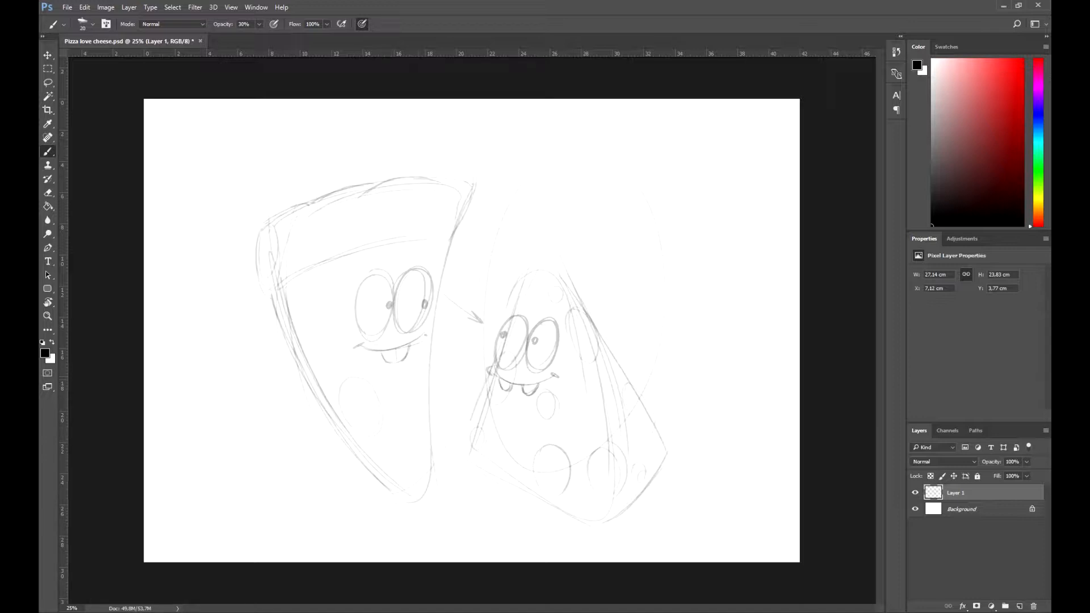
# Step: Sketch toppings across the pizza slice and add irregular details along its edges
pyautogui.moveTo(434, 421); pyautogui.dragTo(431, 451)
pyautogui.moveTo(305, 288); pyautogui.dragTo(301, 290)
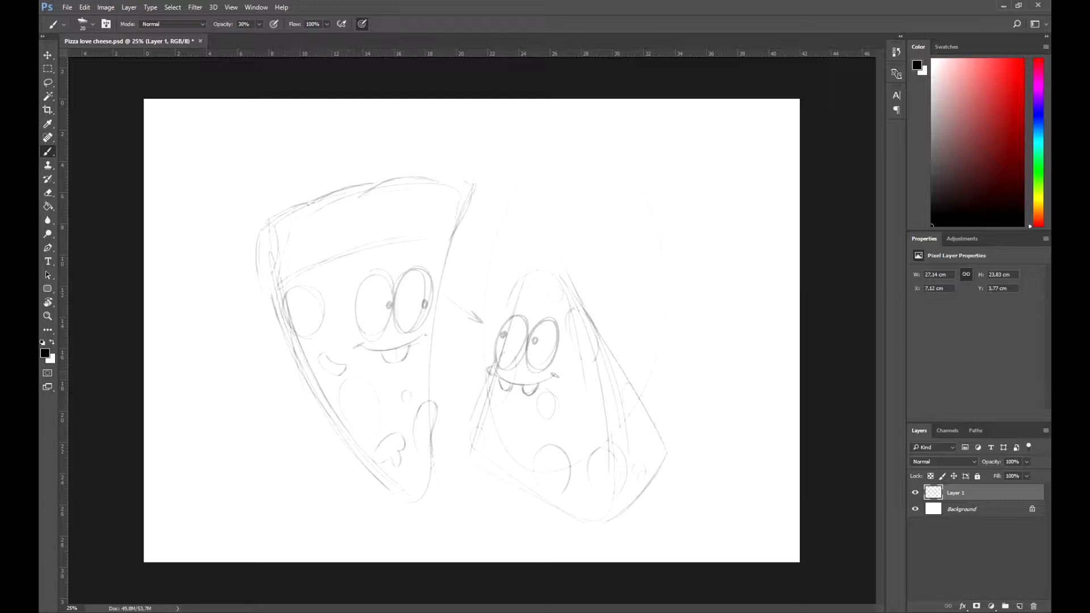
pyautogui.moveTo(431, 358); pyautogui.dragTo(429, 379)
pyautogui.moveTo(296, 338); pyautogui.dragTo(333, 401)
# Step: Redraw the pizza slice's lower tip with pointed, dripping cheese
pyautogui.moveTo(385, 472); pyautogui.dragTo(415, 496)
pyautogui.moveTo(413, 488); pyautogui.dragTo(433, 500)
pyautogui.moveTo(432, 455)
pyautogui.mouseDown()
pyautogui.moveTo(437, 487)
pyautogui.moveTo(418, 504)
pyautogui.mouseUp()
pyautogui.hotkey('ctrl', 'alt', 'z')
pyautogui.hotkey('ctrl', 'alt', 'z')
pyautogui.moveTo(428, 474); pyautogui.dragTo(431, 488)
pyautogui.moveTo(434, 476); pyautogui.dragTo(426, 498)
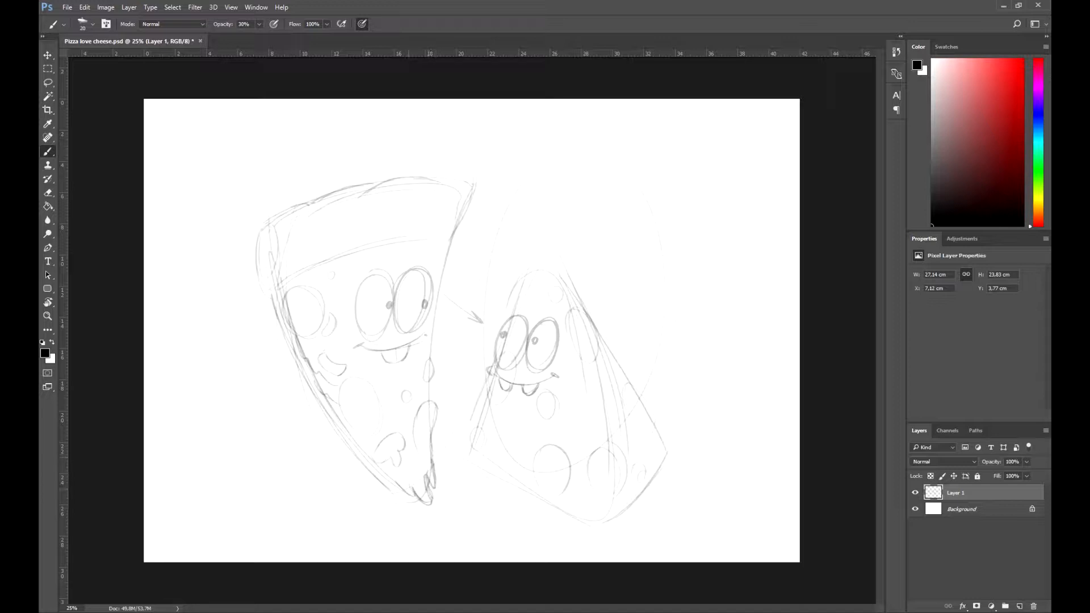
# Step: Darken the pizza slice's long left edge and redraw its right edge beside the eyes
pyautogui.moveTo(270, 288)
pyautogui.mouseDown()
pyautogui.moveTo(335, 429)
pyautogui.moveTo(406, 499)
pyautogui.mouseUp()
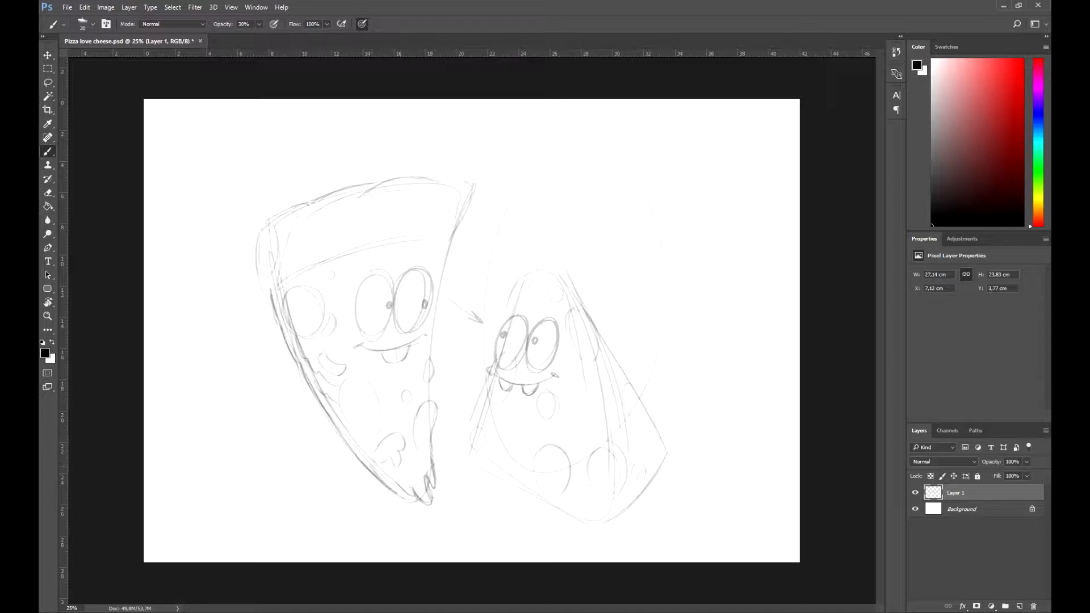
pyautogui.moveTo(453, 234); pyautogui.dragTo(436, 320)
pyautogui.hotkey('ctrl', 'z')
pyautogui.moveTo(446, 270); pyautogui.dragTo(430, 360)
pyautogui.moveTo(436, 321); pyautogui.dragTo(430, 354)
# Step: Add an eyebrow to the pizza's face and outline the rounded left end of its crust
pyautogui.moveTo(347, 261); pyautogui.dragTo(359, 267)
pyautogui.moveTo(347, 259); pyautogui.dragTo(369, 259)
pyautogui.hotkey('ctrl', 'z')
pyautogui.moveTo(354, 277); pyautogui.dragTo(377, 261)
pyautogui.moveTo(267, 225)
pyautogui.mouseDown()
pyautogui.moveTo(257, 263)
pyautogui.moveTo(277, 231)
pyautogui.moveTo(255, 263)
pyautogui.mouseUp()
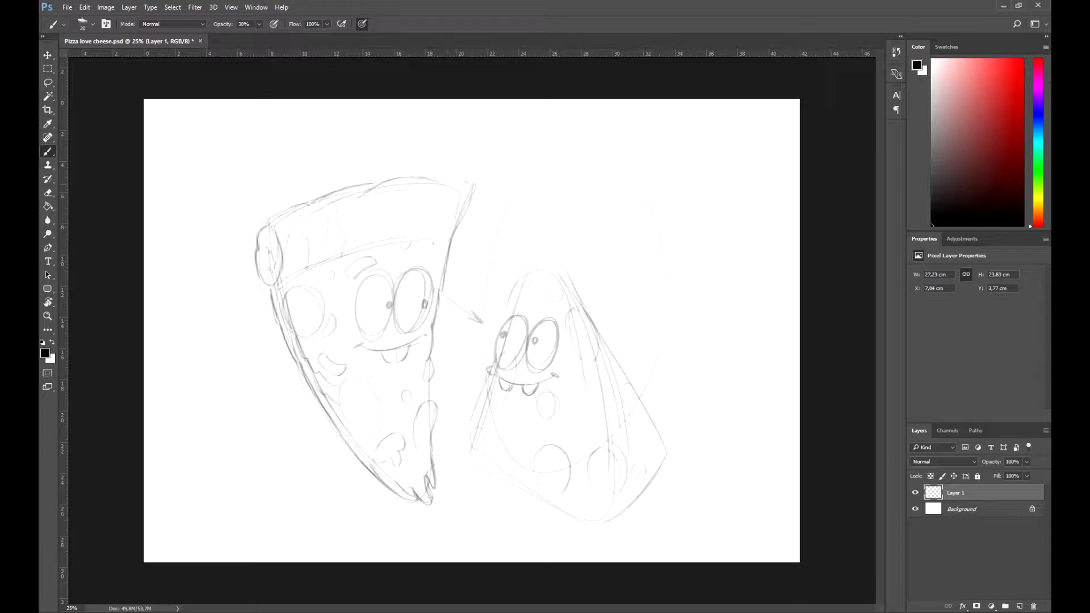
# Step: Save the file and sketch more holes along the outer edges of the cheese wedge
pyautogui.hotkey('ctrl', 's')
pyautogui.moveTo(632, 385)
pyautogui.mouseDown()
pyautogui.moveTo(654, 424)
pyautogui.moveTo(630, 418)
pyautogui.mouseUp()
pyautogui.moveTo(583, 310); pyautogui.dragTo(598, 337)
pyautogui.moveTo(482, 430); pyautogui.dragTo(474, 444)
pyautogui.moveTo(486, 402); pyautogui.dragTo(479, 441)
pyautogui.moveTo(523, 280); pyautogui.dragTo(516, 302)
pyautogui.moveTo(645, 486); pyautogui.dragTo(626, 504)
# Step: Add small cheek marks to both faces and save the file
pyautogui.moveTo(355, 336); pyautogui.dragTo(342, 338)
pyautogui.moveTo(427, 326); pyautogui.dragTo(440, 321)
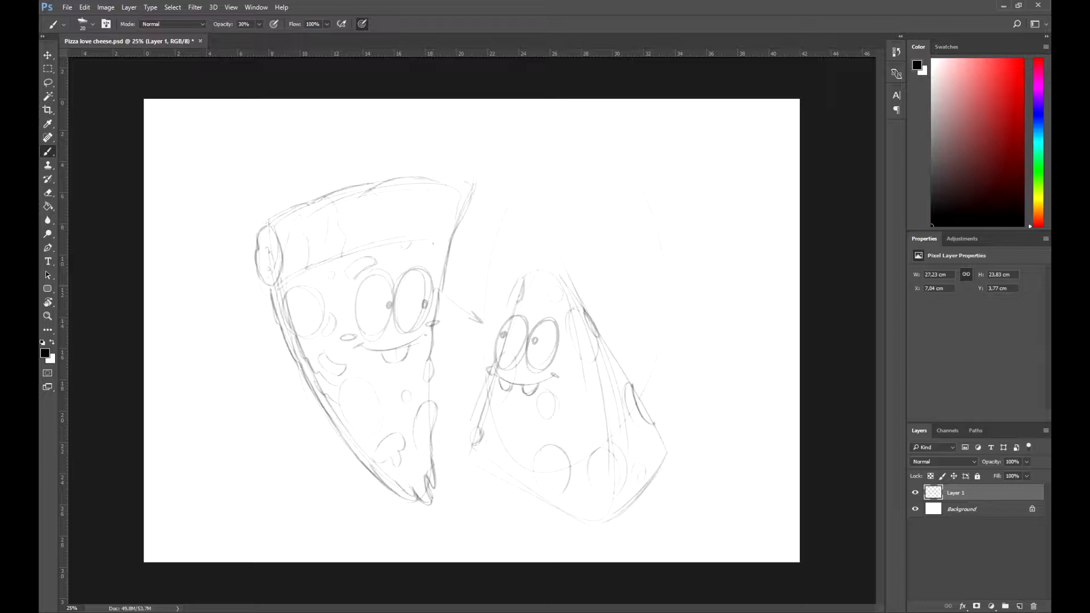
pyautogui.moveTo(567, 362); pyautogui.dragTo(488, 364)
pyautogui.hotkey('ctrl', 's')
# Step: Sketch a hole at the cheese's bottom edge and draw one large and two small hearts between the characters
pyautogui.moveTo(496, 469); pyautogui.dragTo(510, 480)
pyautogui.moveTo(478, 243); pyautogui.dragTo(480, 268)
pyautogui.moveTo(489, 235)
pyautogui.mouseDown()
pyautogui.moveTo(490, 263)
pyautogui.moveTo(477, 266)
pyautogui.moveTo(471, 288)
pyautogui.mouseUp()
pyautogui.moveTo(502, 232); pyautogui.dragTo(504, 243)
# Step: Draw the characters' arms joined at the hands and redefine the cheese wedge's bottom edge and pointed top
pyautogui.moveTo(430, 358); pyautogui.dragTo(449, 383)
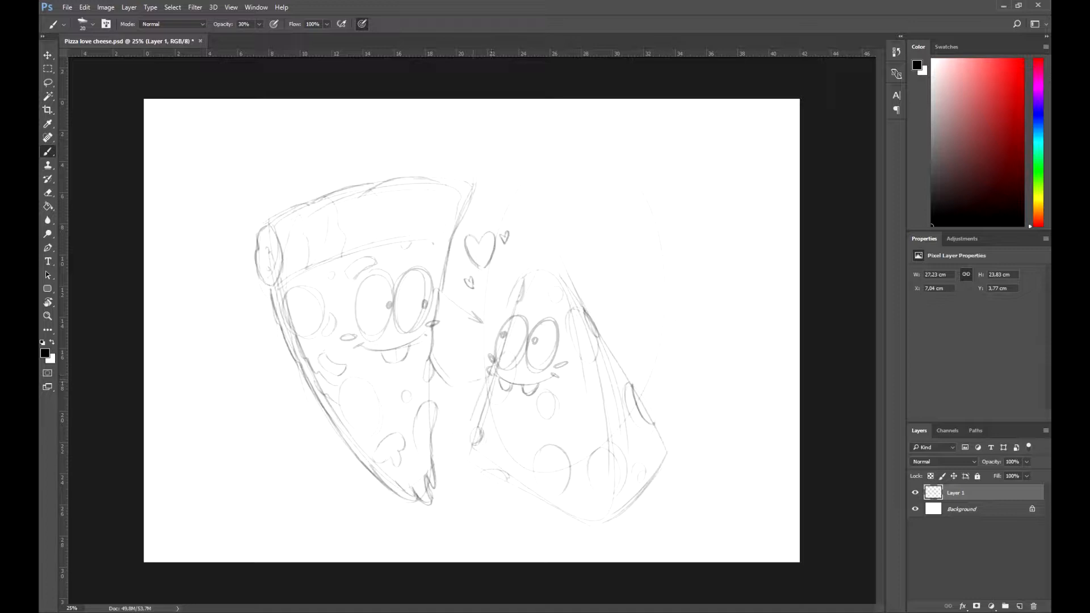
pyautogui.moveTo(472, 386)
pyautogui.mouseDown()
pyautogui.moveTo(493, 379)
pyautogui.moveTo(451, 388)
pyautogui.mouseUp()
pyautogui.press('e')
pyautogui.press('b')
pyautogui.moveTo(469, 459); pyautogui.dragTo(498, 474)
pyautogui.moveTo(523, 281)
pyautogui.mouseDown()
pyautogui.moveTo(537, 262)
pyautogui.moveTo(584, 304)
pyautogui.mouseUp()
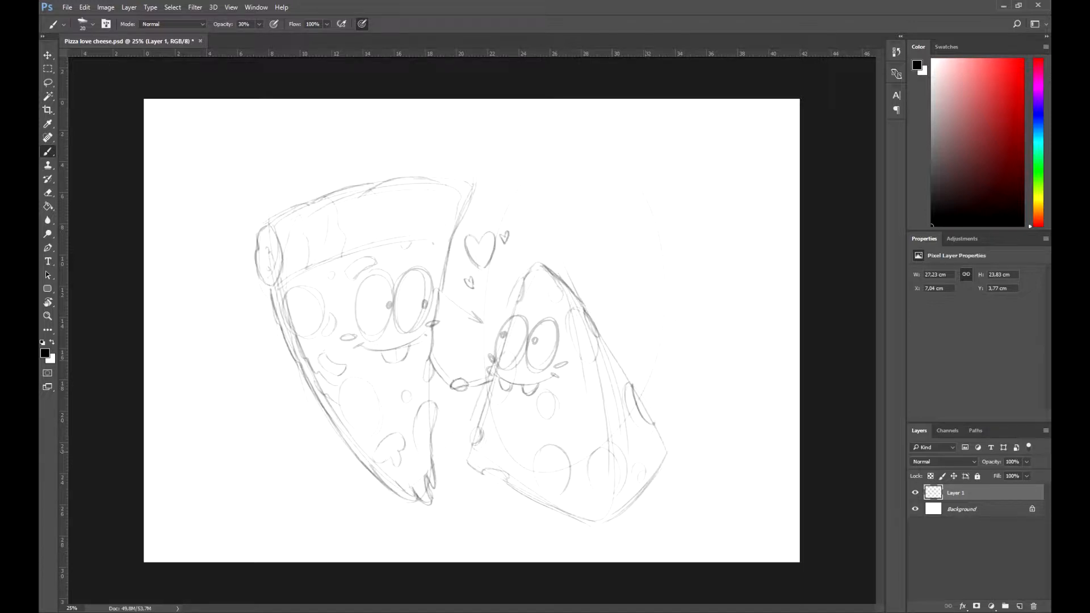
# Step: Save the file and rename the drawing layer as sketch
pyautogui.hotkey('ctrl', 's')
pyautogui.doubleClick(956, 493)
pyautogui.write('sketch')
pyautogui.press('Return')
# Step: Add lines under the eyes of both characters and an eyebrow above the cheese's eye
pyautogui.moveTo(352, 328)
pyautogui.mouseDown()
pyautogui.moveTo(384, 339)
pyautogui.moveTo(418, 333)
pyautogui.mouseUp()
pyautogui.moveTo(540, 379); pyautogui.dragTo(554, 366)
pyautogui.moveTo(498, 324); pyautogui.dragTo(522, 293)
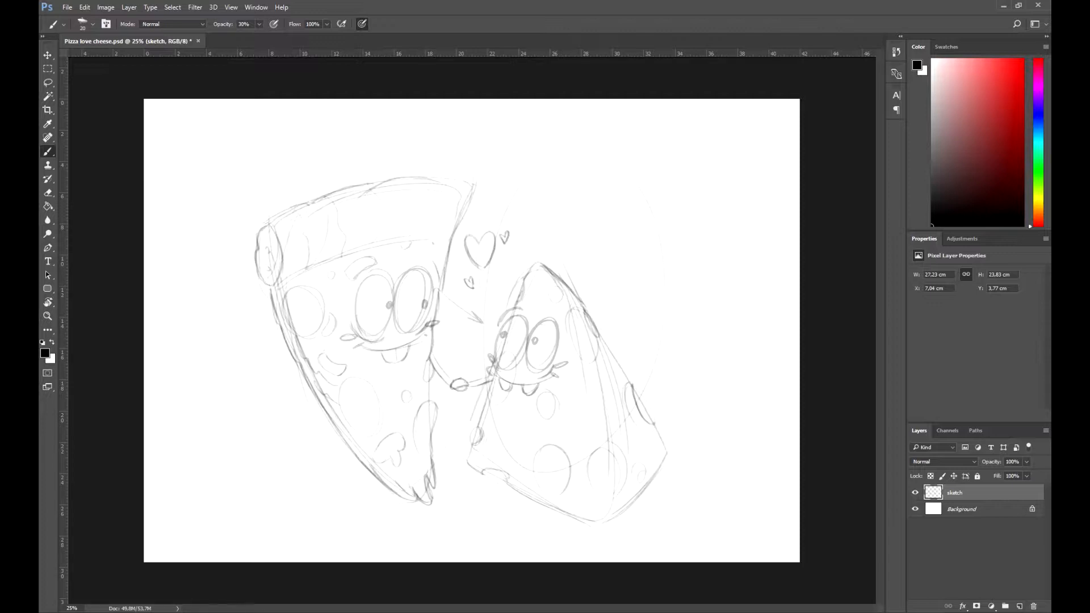
# Step: Add a new layer and set the sketch layer's opacity to 37%
pyautogui.click(1020, 607)
pyautogui.click(965, 510)
pyautogui.moveTo(992, 462); pyautogui.dragTo(956, 462)
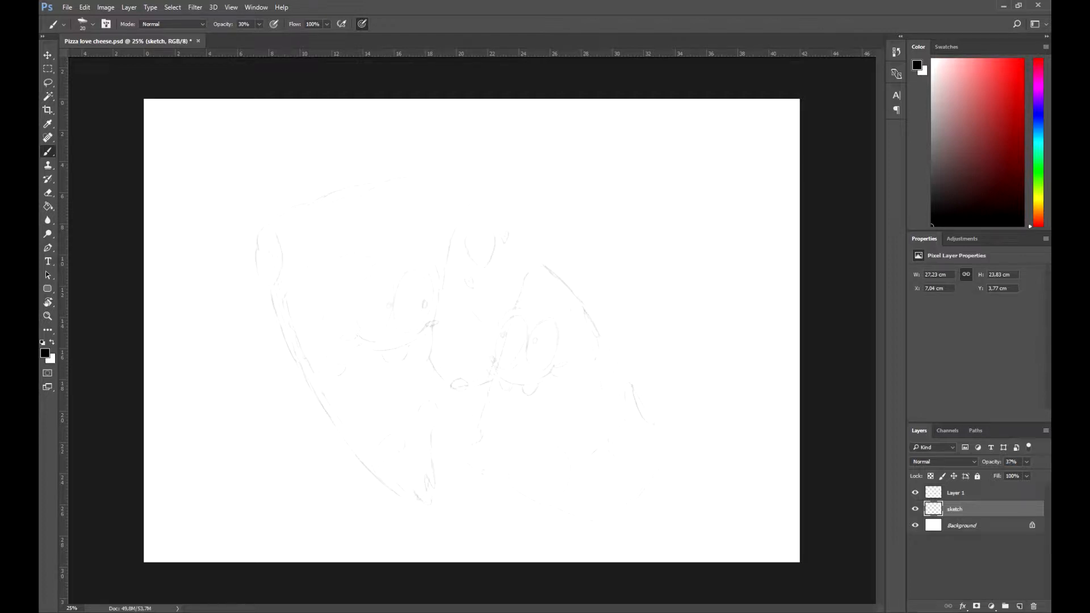
# Step: Move the sketch layer above the new layer, lock it, and make the new layer active
pyautogui.moveTo(965, 493); pyautogui.dragTo(966, 517)
pyautogui.click(966, 494)
pyautogui.click(978, 477)
pyautogui.click(965, 509)
# Step: Sketch faint ground lines beneath the characters
pyautogui.moveTo(325, 500); pyautogui.dragTo(397, 483)
pyautogui.moveTo(477, 485); pyautogui.dragTo(517, 486)
pyautogui.moveTo(414, 537)
pyautogui.mouseDown()
pyautogui.moveTo(561, 530)
pyautogui.moveTo(645, 504)
pyautogui.mouseUp()
pyautogui.moveTo(524, 532); pyautogui.dragTo(569, 545)
# Step: Sketch a curved banner arching over the characters, with a trailing ribbon end on its left side
pyautogui.moveTo(270, 181); pyautogui.dragTo(292, 232)
pyautogui.moveTo(284, 174)
pyautogui.mouseDown()
pyautogui.moveTo(365, 135)
pyautogui.moveTo(658, 175)
pyautogui.mouseUp()
pyautogui.hotkey('ctrl', 'z')
pyautogui.moveTo(299, 157); pyautogui.dragTo(432, 115)
pyautogui.moveTo(519, 111); pyautogui.dragTo(625, 222)
pyautogui.moveTo(266, 169)
pyautogui.mouseDown()
pyautogui.moveTo(281, 214)
pyautogui.moveTo(498, 109)
pyautogui.mouseUp()
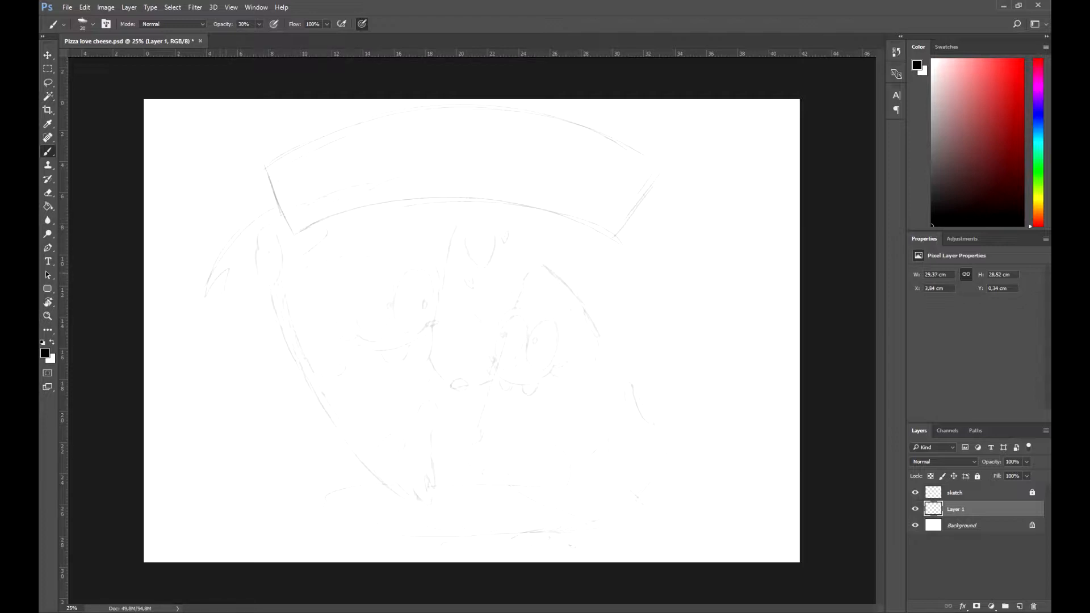
pyautogui.moveTo(230, 324); pyautogui.dragTo(284, 258)
# Step: Lasso the banner, scale it down slightly, move it a little to the right, and deselect it
pyautogui.press('v')
pyautogui.press('l')
pyautogui.moveTo(659, 344)
pyautogui.mouseDown()
pyautogui.moveTo(544, 273)
pyautogui.moveTo(755, 167)
pyautogui.moveTo(659, 344)
pyautogui.mouseUp()
pyautogui.hotkey('ctrl', 't')
pyautogui.moveTo(786, 99); pyautogui.dragTo(771, 106)
pyautogui.press('Return')
pyautogui.press('v')
pyautogui.moveTo(579, 191); pyautogui.dragTo(604, 194)
pyautogui.hotkey('ctrl', 'd')
# Step: Unlock the sketch layer, scale the characters down to about 23 cm wide, and reposition them beneath the banner
pyautogui.click(955, 493)
pyautogui.click(977, 477)
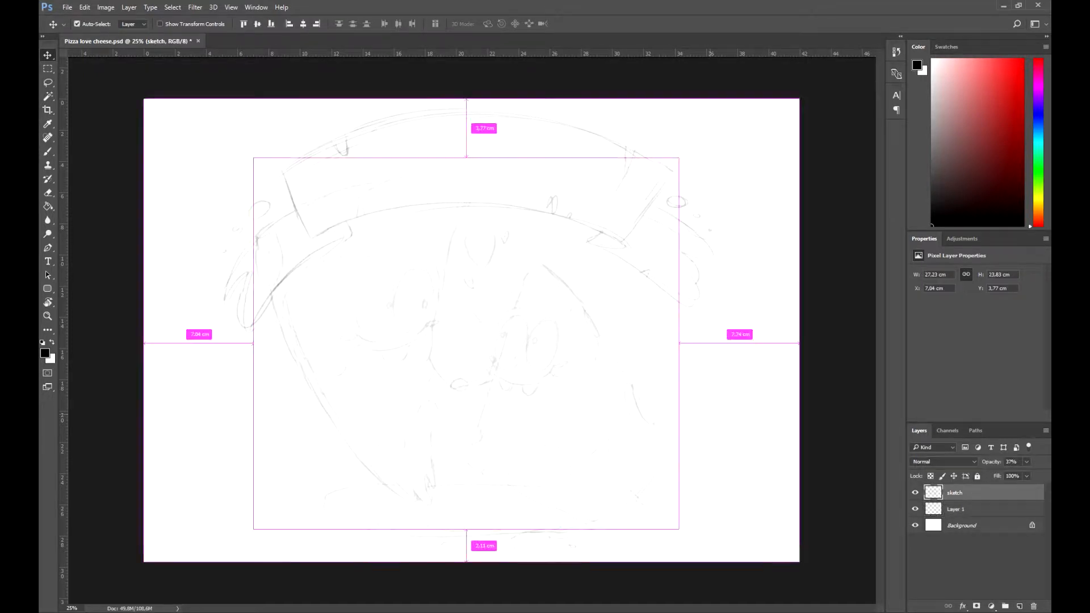
pyautogui.hotkey('ctrl', 't')
pyautogui.press('Escape')
pyautogui.hotkey('ctrl', 'd')
pyautogui.hotkey('ctrl', 't')
pyautogui.moveTo(679, 158); pyautogui.dragTo(620, 210)
pyautogui.moveTo(551, 352); pyautogui.dragTo(599, 352)
pyautogui.moveTo(666, 209); pyautogui.dragTo(661, 215)
pyautogui.press('Return')
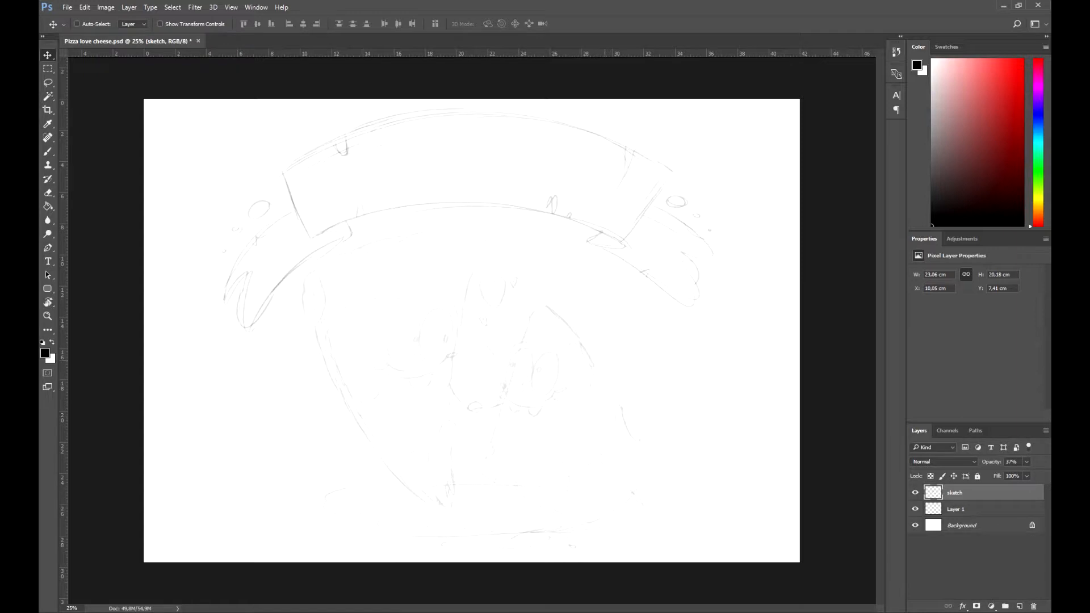
# Step: Lasso the banner on the layer below the sketch and nudge it left and slightly down
pyautogui.hotkey('alt', '[')
pyautogui.press('l')
pyautogui.moveTo(591, 280)
pyautogui.mouseDown()
pyautogui.moveTo(364, 94)
pyautogui.moveTo(736, 324)
pyautogui.mouseUp()
pyautogui.press('v')
pyautogui.press('Left')
pyautogui.press('Left')
pyautogui.press('Left')
pyautogui.press('Left')
pyautogui.press('Left')
pyautogui.press('Left')
pyautogui.press('Left')
pyautogui.press('Left')
pyautogui.press('Left')
pyautogui.press('Left')
pyautogui.press('Left')
pyautogui.press('Left')
pyautogui.press('Left')
pyautogui.press('Left')
pyautogui.press('Left')
pyautogui.press('Left')
pyautogui.press('Left')
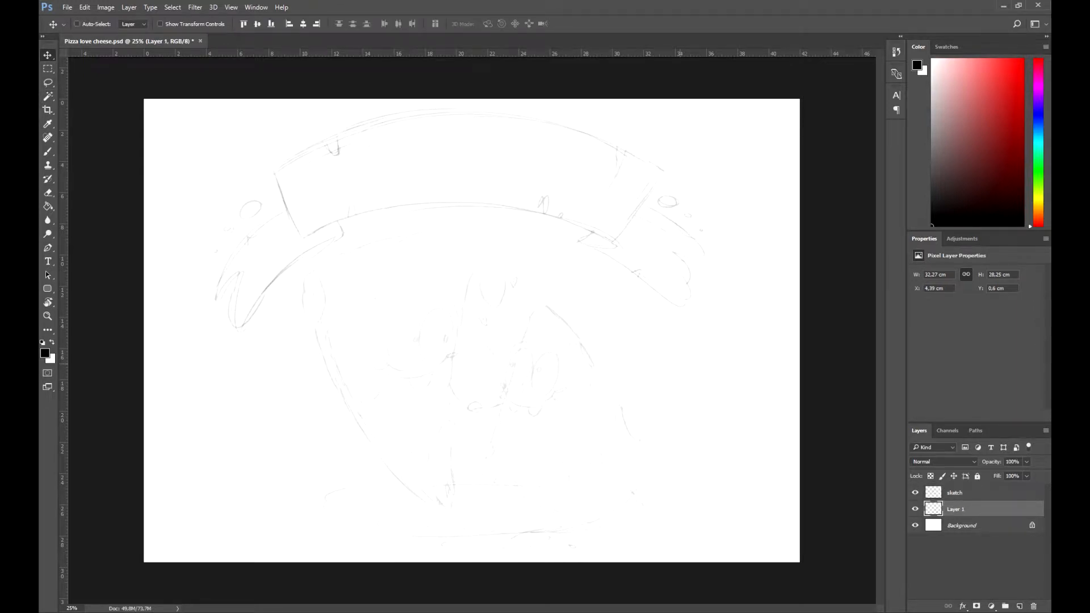
pyautogui.press('Down')
pyautogui.press('Down')
pyautogui.press('Down')
# Step: Rename the banner's layer as background and lower its opacity
pyautogui.doubleClick(956, 509)
pyautogui.write('background')
pyautogui.press('Return')
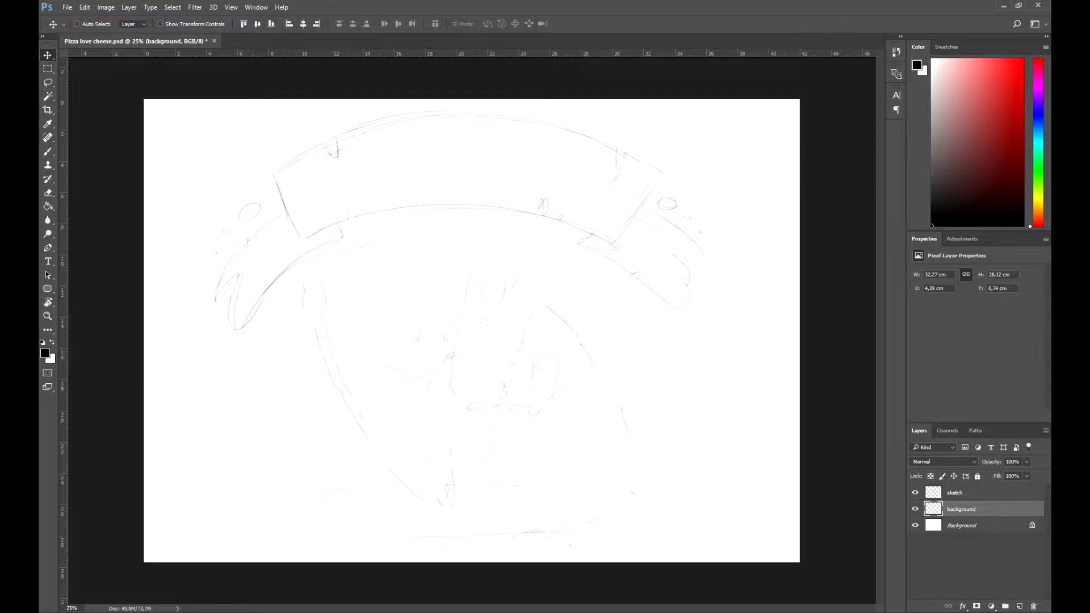
pyautogui.moveTo(992, 462); pyautogui.dragTo(970, 465)
# Step: Lock the background and sketch layers and add a new layer above them
pyautogui.click(977, 476)
pyautogui.click(971, 493)
pyautogui.click(977, 476)
pyautogui.click(1020, 607)
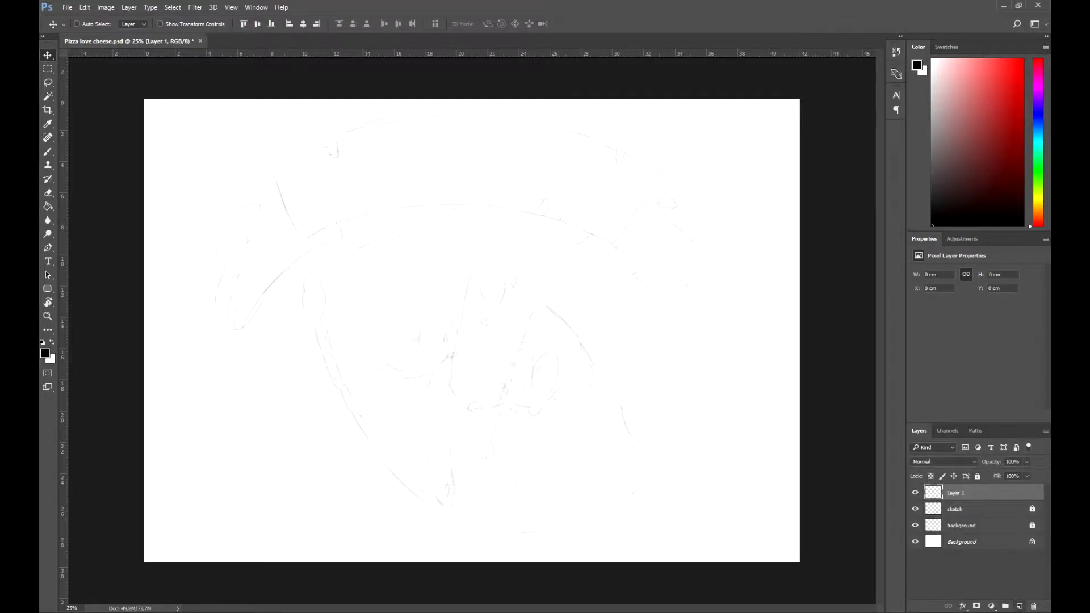
# Step: Start tracing the left end of the pizza crust on the new layer with a larger brush at 100% opacity
pyautogui.press('b')
pyautogui.hotkey('ctrl', '+')
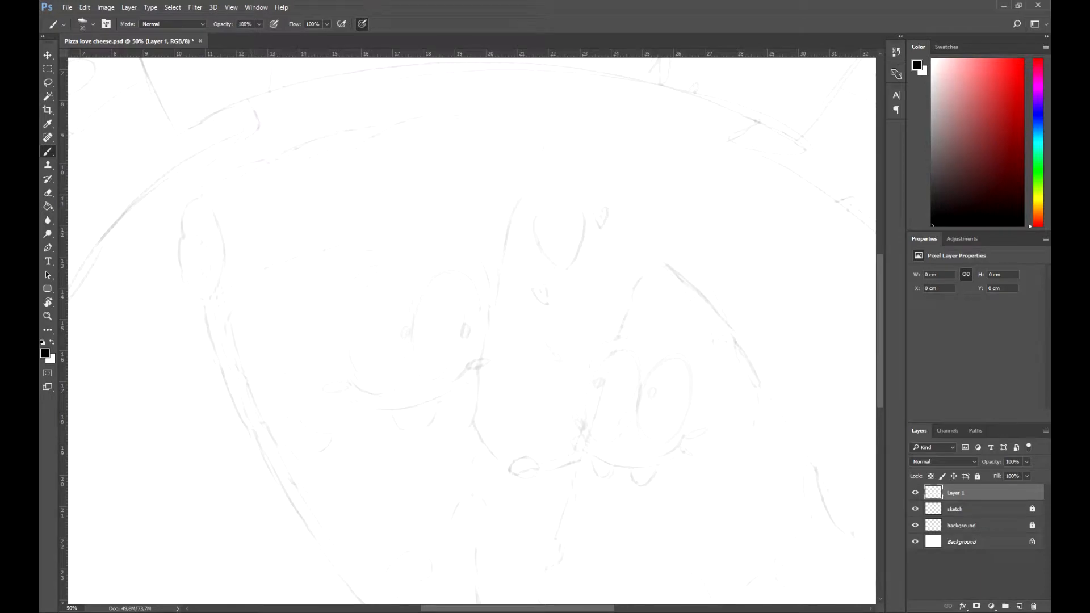
pyautogui.press(']')
pyautogui.moveTo(202, 193)
pyautogui.mouseDown()
pyautogui.moveTo(183, 218)
pyautogui.moveTo(177, 261)
pyautogui.moveTo(195, 293)
pyautogui.mouseUp()
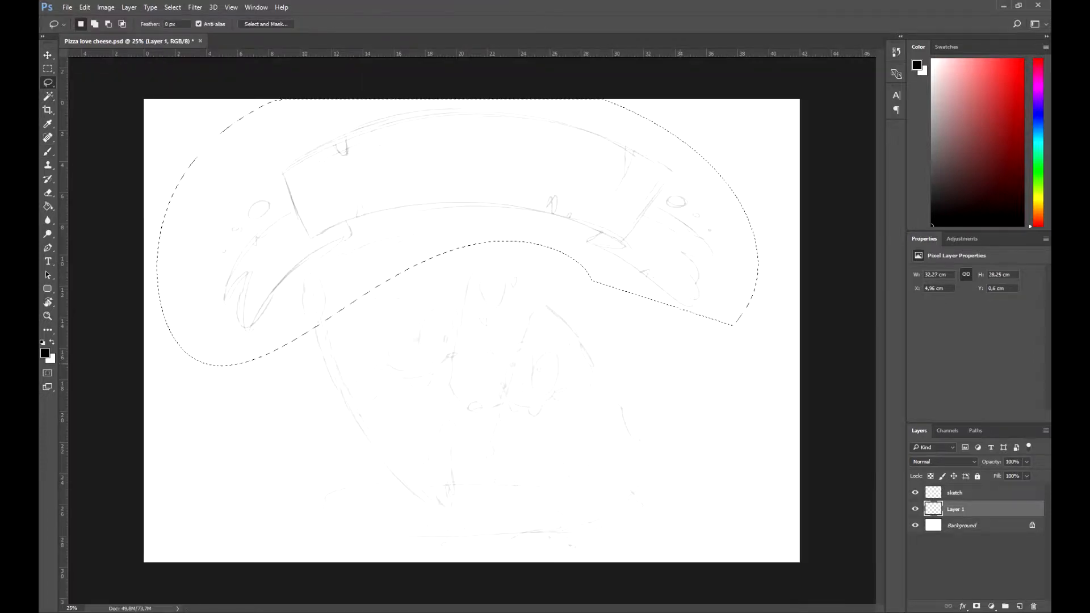
# Step: Nudge the lassoed banner sketch slightly downward
pyautogui.press('Down')
pyautogui.press('Down')
pyautogui.press('Down')
pyautogui.press('Down')
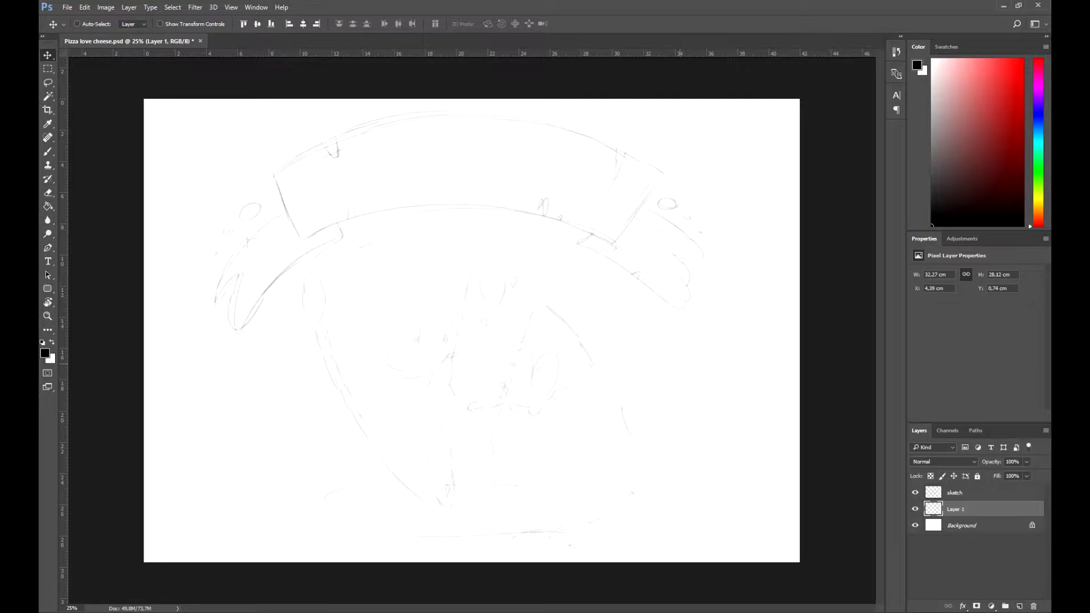
# Step: Rename the banner sketch's layer as background and lock it
pyautogui.doubleClick(956, 509)
pyautogui.write('background')
pyautogui.press('Return')
pyautogui.click(978, 476)
# Step: Lock the sketch layer and add a new layer above it
pyautogui.click(955, 493)
pyautogui.click(977, 476)
pyautogui.click(1019, 607)
# Step: Ink the outer outline of the pizza crust on the new layer with the brush
pyautogui.press('b')
pyautogui.hotkey('ctrl', '+')
pyautogui.hotkey('ctrl', '+')
pyautogui.moveTo(479, 377); pyautogui.dragTo(524, 361)
pyautogui.moveTo(201, 194)
pyautogui.mouseDown()
pyautogui.moveTo(180, 230)
pyautogui.moveTo(251, 448)
pyautogui.mouseUp()
pyautogui.press('r')
pyautogui.press('b')
pyautogui.moveTo(175, 402); pyautogui.dragTo(218, 323)
pyautogui.moveTo(216, 322)
pyautogui.mouseDown()
pyautogui.moveTo(222, 299)
pyautogui.moveTo(309, 187)
pyautogui.moveTo(400, 129)
pyautogui.mouseUp()
pyautogui.press('r')
pyautogui.press('b')
pyautogui.moveTo(398, 136)
pyautogui.mouseDown()
pyautogui.moveTo(560, 139)
pyautogui.moveTo(567, 151)
pyautogui.moveTo(524, 226)
pyautogui.mouseUp()
pyautogui.moveTo(208, 279); pyautogui.dragTo(216, 339)
# Step: Ink the pizza slice's left edge from the crust down to the tip
pyautogui.press('space')
pyautogui.moveTo(250, 338)
pyautogui.mouseDown()
pyautogui.moveTo(246, 277)
pyautogui.moveTo(227, 334)
pyautogui.moveTo(278, 442)
pyautogui.moveTo(338, 542)
pyautogui.moveTo(399, 595)
pyautogui.mouseUp()
pyautogui.moveTo(353, 557); pyautogui.dragTo(413, 597)
# Step: Ink the right end of the crust and the slice's uneven right edge downward
pyautogui.press('space')
pyautogui.moveTo(511, 239); pyautogui.dragTo(479, 262)
pyautogui.moveTo(488, 184)
pyautogui.mouseDown()
pyautogui.moveTo(447, 316)
pyautogui.moveTo(452, 237)
pyautogui.moveTo(444, 243)
pyautogui.mouseUp()
pyautogui.press('space')
pyautogui.moveTo(444, 239); pyautogui.dragTo(436, 290)
pyautogui.press('space')
pyautogui.moveTo(440, 289)
pyautogui.mouseDown()
pyautogui.moveTo(443, 247)
pyautogui.moveTo(437, 291)
pyautogui.mouseUp()
pyautogui.moveTo(438, 290); pyautogui.dragTo(433, 327)
pyautogui.moveTo(433, 324)
pyautogui.mouseDown()
pyautogui.moveTo(441, 352)
pyautogui.moveTo(425, 424)
pyautogui.mouseUp()
pyautogui.moveTo(425, 424); pyautogui.dragTo(426, 445)
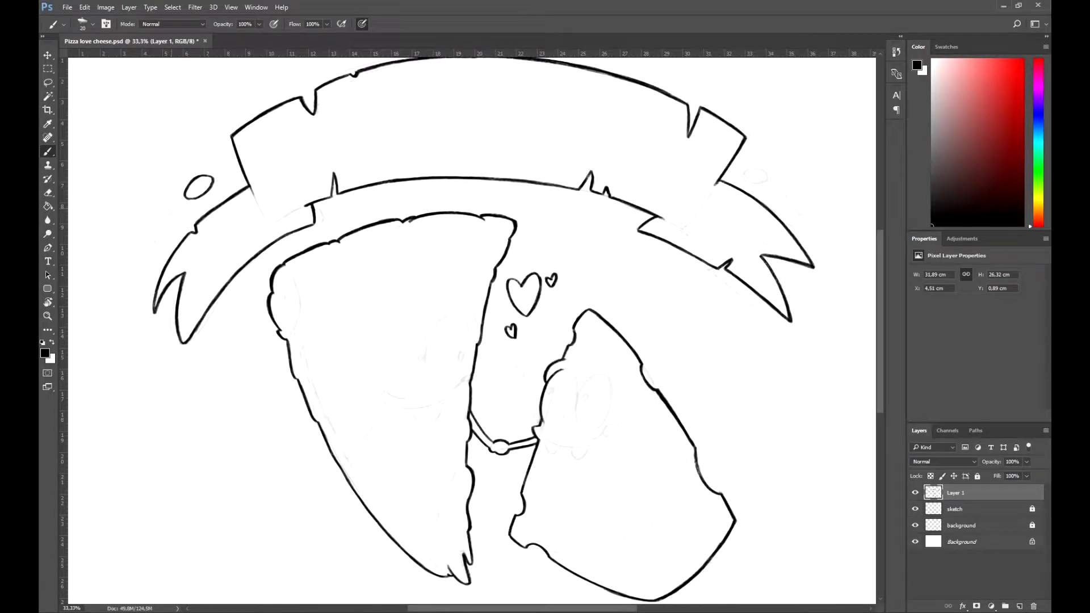
# Step: Ink the small bubbles beside the left and right ends of the banner
pyautogui.moveTo(172, 208); pyautogui.dragTo(153, 237)
pyautogui.moveTo(568, 284); pyautogui.dragTo(378, 270)
pyautogui.moveTo(678, 225); pyautogui.dragTo(440, 99)
pyautogui.moveTo(348, 173)
pyautogui.mouseDown()
pyautogui.moveTo(356, 181)
pyautogui.moveTo(333, 193)
pyautogui.moveTo(393, 153)
pyautogui.moveTo(591, 178)
pyautogui.moveTo(611, 196)
pyautogui.mouseUp()
pyautogui.hotkey('ctrl', 'z')
pyautogui.moveTo(535, 436)
pyautogui.mouseDown()
pyautogui.moveTo(620, 416)
pyautogui.moveTo(681, 447)
pyautogui.moveTo(715, 493)
pyautogui.mouseUp()
# Step: Save the file and rename the line art layer as INK
pyautogui.hotkey('ctrl', 's')
pyautogui.doubleClick(955, 493)
pyautogui.write('INK')
pyautogui.press('Return')
# Step: Ink the folded corner joining the banner's left end to its tail
pyautogui.moveTo(246, 222); pyautogui.dragTo(262, 257)
pyautogui.press('r')
pyautogui.moveTo(340, 227)
pyautogui.mouseDown()
pyautogui.moveTo(352, 214)
pyautogui.moveTo(569, 194)
pyautogui.mouseUp()
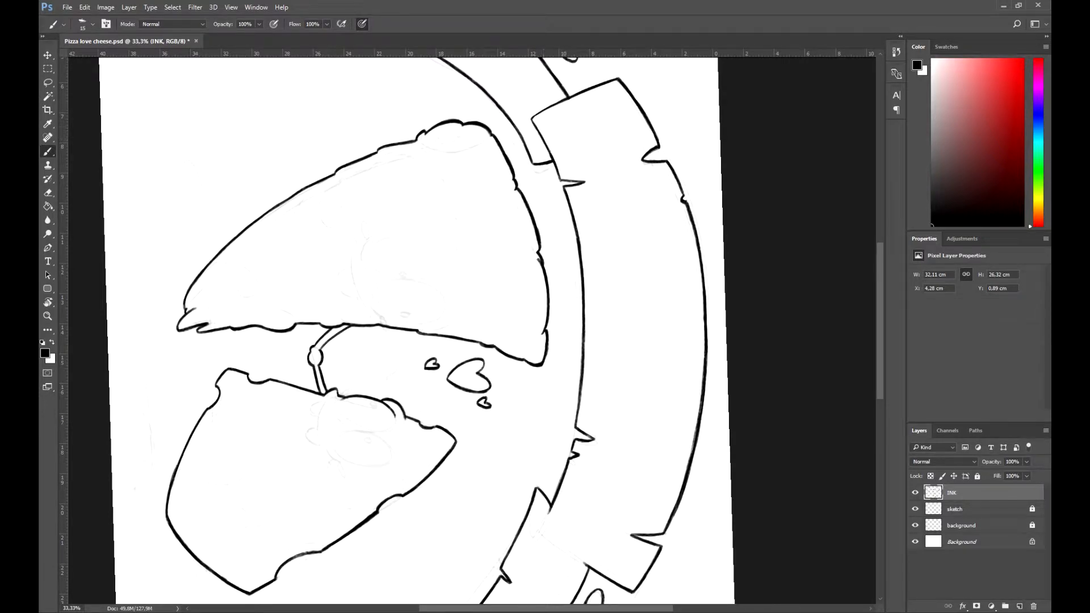
pyautogui.press('r')
pyautogui.moveTo(542, 147)
pyautogui.mouseDown()
pyautogui.moveTo(298, 232)
pyautogui.moveTo(273, 311)
pyautogui.moveTo(294, 313)
pyautogui.moveTo(302, 282)
pyautogui.moveTo(332, 260)
pyautogui.mouseUp()
pyautogui.hotkey('ctrl', 'z')
pyautogui.press('space')
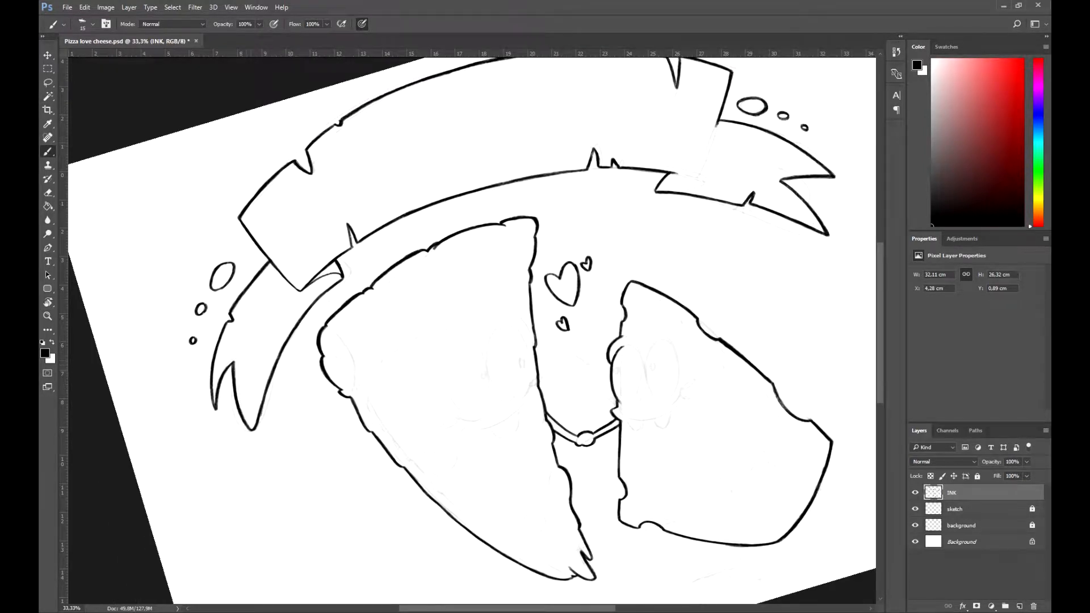
# Step: Add a crease line to the left tail of the banner
pyautogui.moveTo(244, 341); pyautogui.dragTo(241, 350)
pyautogui.press('Escape')
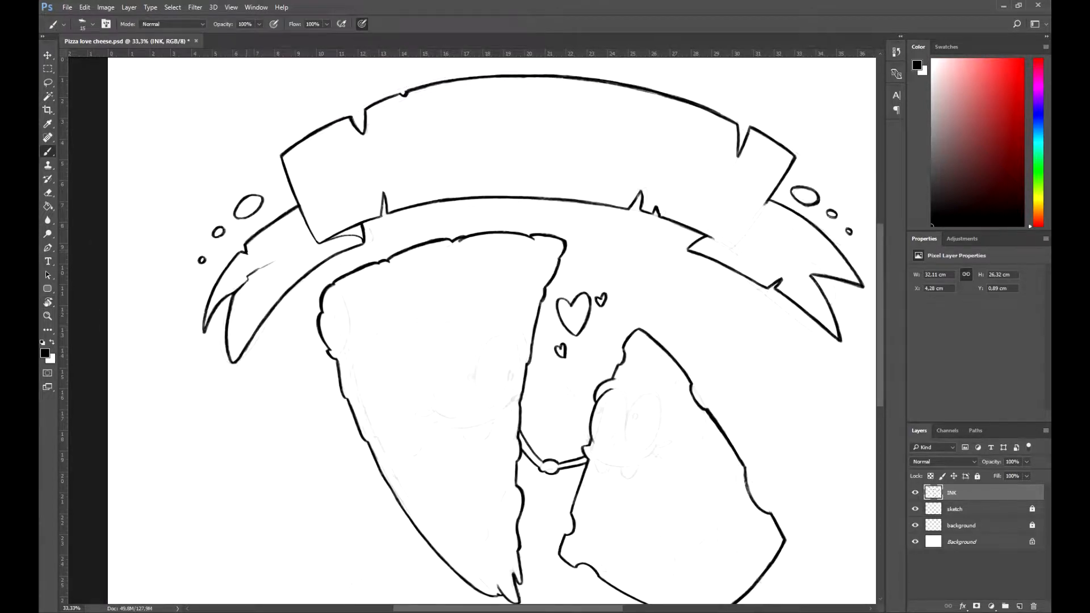
pyautogui.press('space')
pyautogui.moveTo(246, 278)
pyautogui.mouseDown()
pyautogui.moveTo(206, 345)
pyautogui.moveTo(174, 364)
pyautogui.mouseUp()
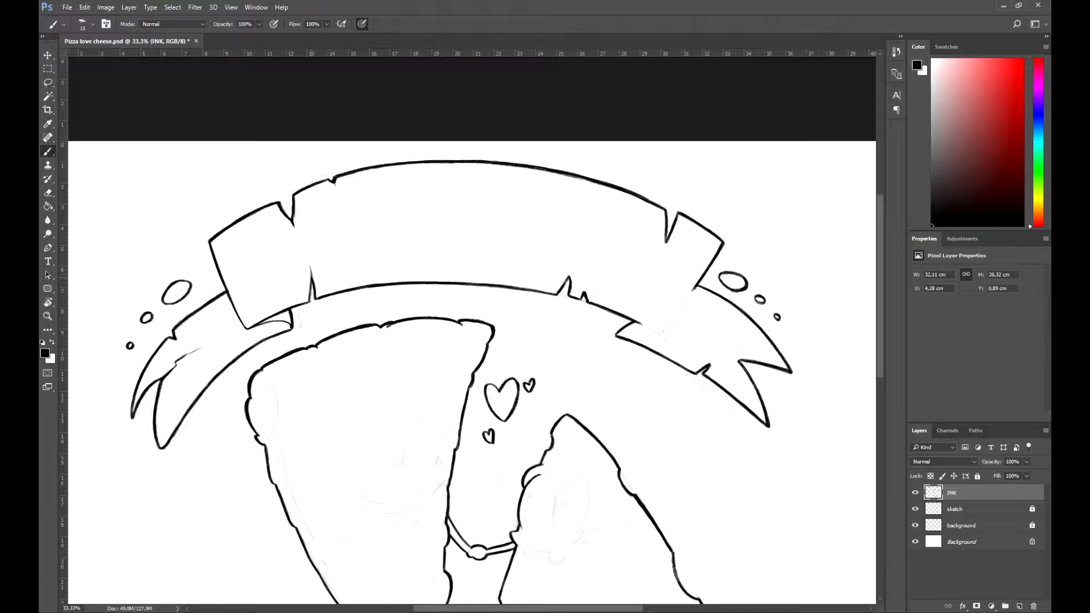
# Step: Extend the tears in the banner's lower edge and close the lower right corner of its front panel
pyautogui.moveTo(570, 277); pyautogui.dragTo(478, 270)
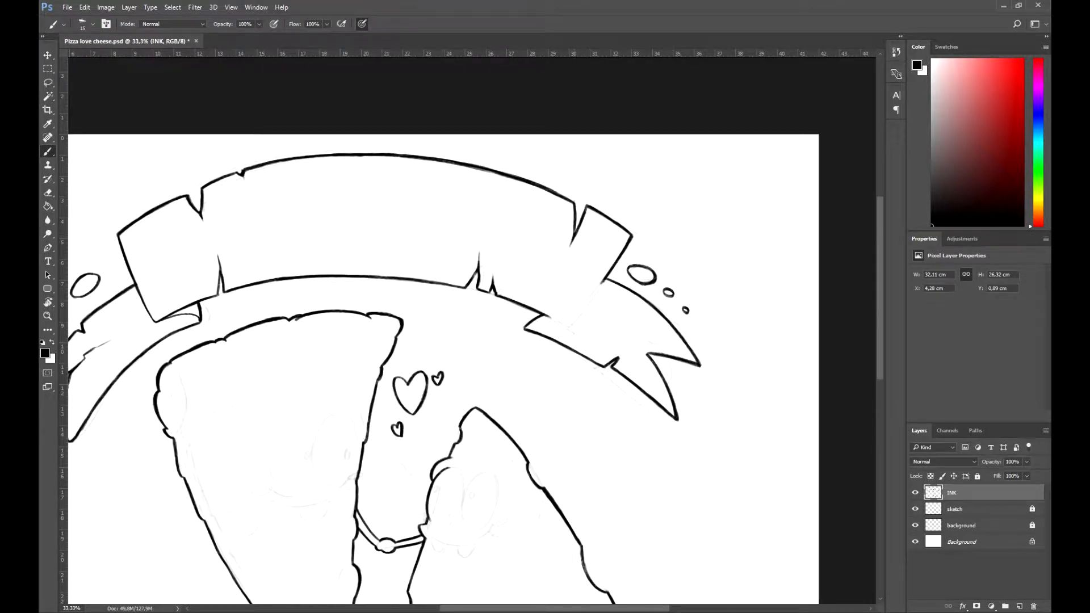
pyautogui.moveTo(569, 272); pyautogui.dragTo(485, 270)
pyautogui.press('r')
pyautogui.moveTo(601, 284); pyautogui.dragTo(578, 243)
pyautogui.moveTo(500, 261); pyautogui.dragTo(482, 319)
pyautogui.press('r')
pyautogui.moveTo(528, 273); pyautogui.dragTo(544, 367)
pyautogui.moveTo(482, 310); pyautogui.dragTo(486, 335)
pyautogui.moveTo(484, 318); pyautogui.dragTo(487, 336)
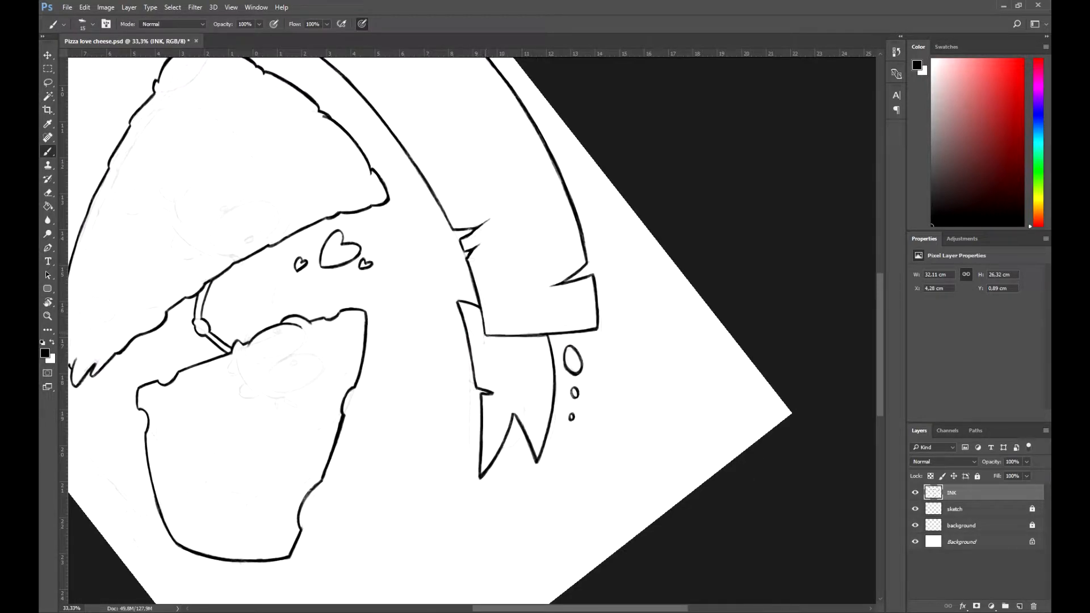
pyautogui.press('r')
pyautogui.moveTo(545, 386)
pyautogui.mouseDown()
pyautogui.moveTo(481, 239)
pyautogui.moveTo(467, 239)
pyautogui.mouseUp()
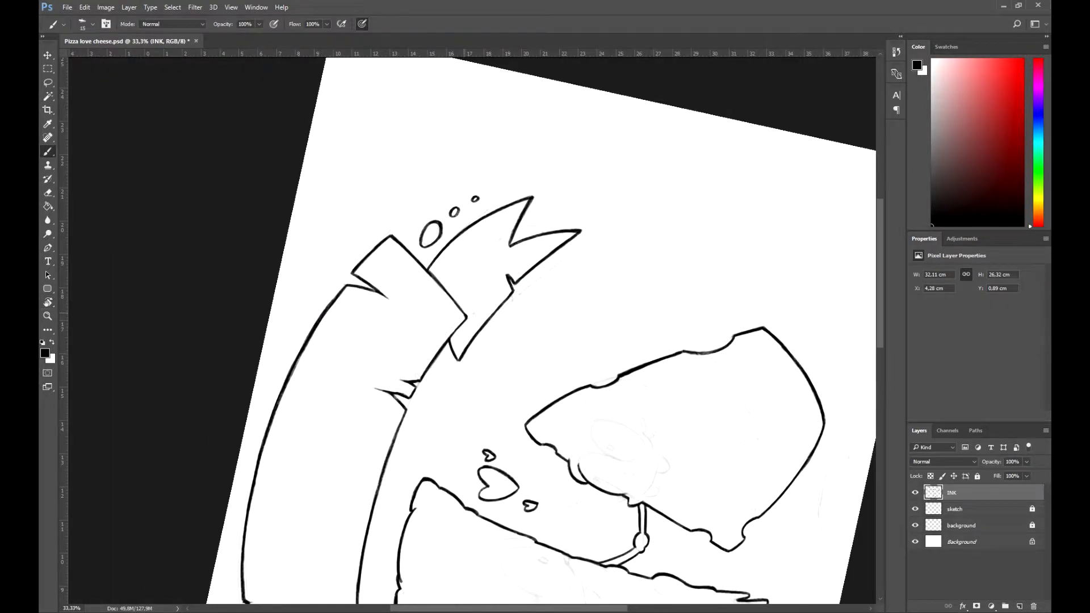
pyautogui.moveTo(467, 317); pyautogui.dragTo(465, 343)
pyautogui.press('r')
pyautogui.moveTo(463, 213); pyautogui.dragTo(575, 273)
pyautogui.hotkey('ctrl', 'z')
pyautogui.moveTo(442, 331); pyautogui.dragTo(476, 323)
pyautogui.hotkey('ctrl', 'z')
pyautogui.press('r')
pyautogui.moveTo(557, 296); pyautogui.dragTo(488, 241)
pyautogui.hotkey('ctrl', 'z')
# Step: Ink the fold joining the banner's right end to its tail and save the file
pyautogui.moveTo(467, 319); pyautogui.dragTo(453, 356)
pyautogui.press('r')
pyautogui.moveTo(528, 267); pyautogui.dragTo(509, 254)
pyautogui.moveTo(499, 238); pyautogui.dragTo(495, 244)
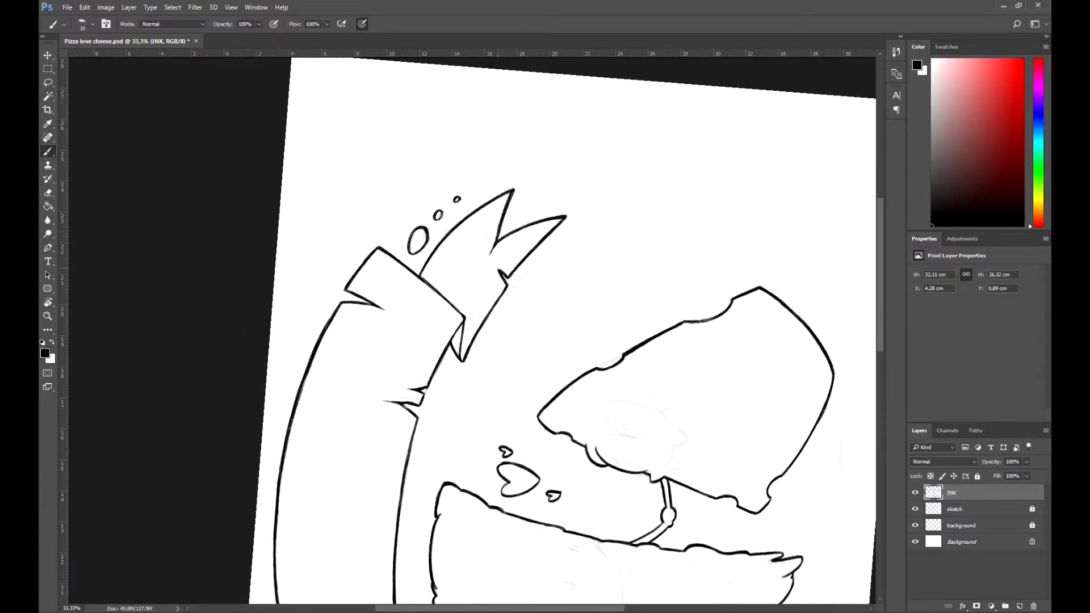
pyautogui.press('r')
pyautogui.moveTo(501, 270); pyautogui.dragTo(533, 303)
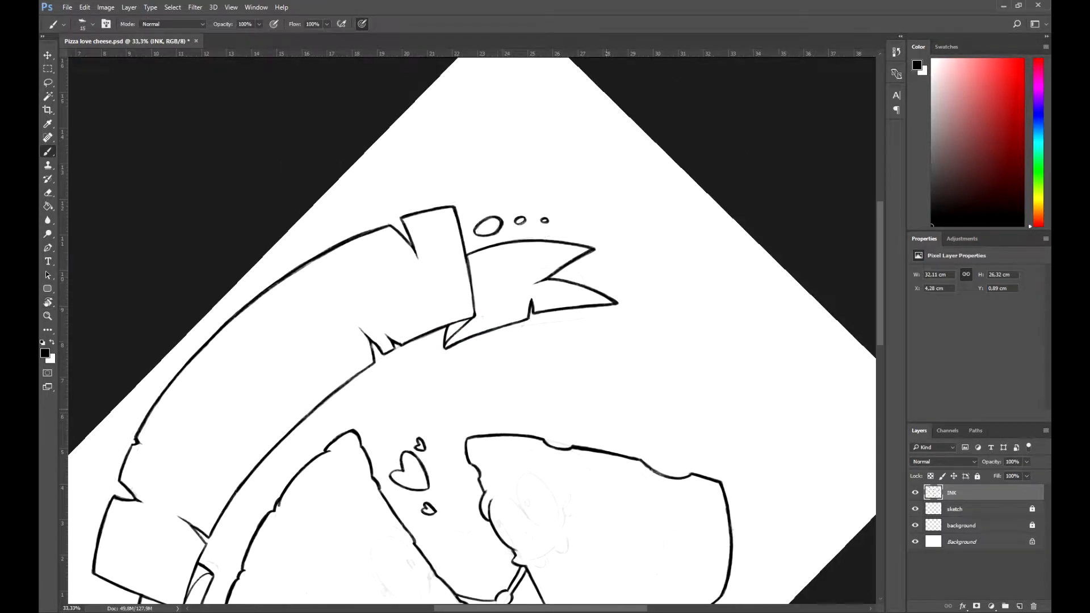
pyautogui.hotkey('ctrl', 's')
# Step: Ink the rolled left end and the lower edge of the pizza crust, and save the file
pyautogui.hotkey('ctrl', '-')
pyautogui.press('r')
pyautogui.moveTo(721, 198); pyautogui.dragTo(766, 425)
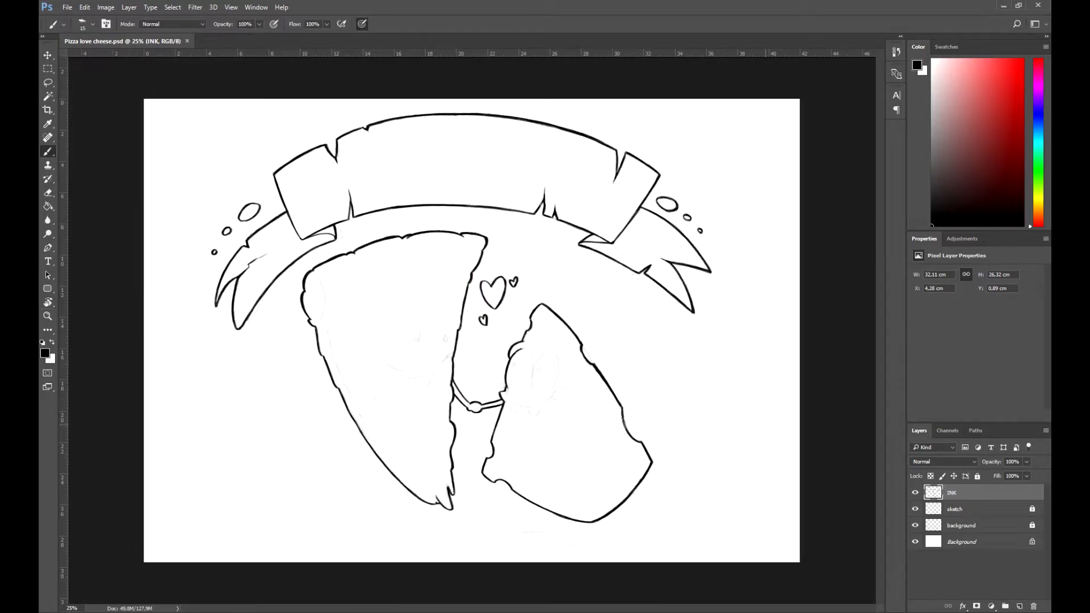
pyautogui.hotkey('ctrl', '+')
pyautogui.hotkey('ctrl', '+')
pyautogui.press('space')
pyautogui.moveTo(398, 318); pyautogui.dragTo(417, 257)
pyautogui.moveTo(172, 150); pyautogui.dragTo(197, 212)
pyautogui.moveTo(178, 261)
pyautogui.mouseDown()
pyautogui.moveTo(193, 192)
pyautogui.moveTo(172, 325)
pyautogui.mouseUp()
pyautogui.press('r')
pyautogui.moveTo(176, 382)
pyautogui.mouseDown()
pyautogui.moveTo(260, 277)
pyautogui.moveTo(369, 198)
pyautogui.moveTo(421, 180)
pyautogui.mouseUp()
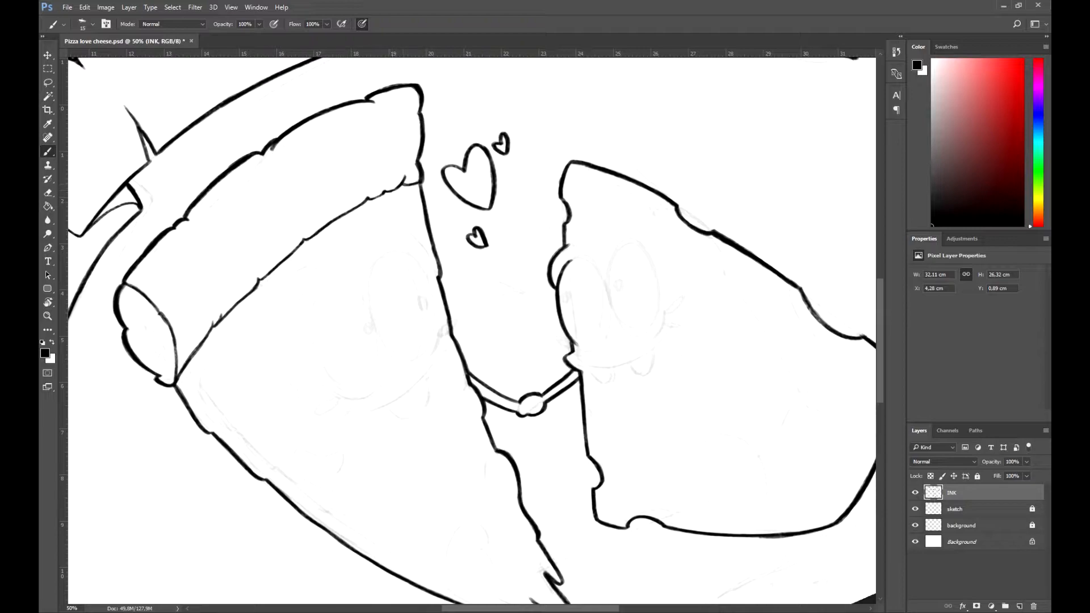
pyautogui.hotkey('ctrl', 's')
pyautogui.hotkey('ctrl', '-')
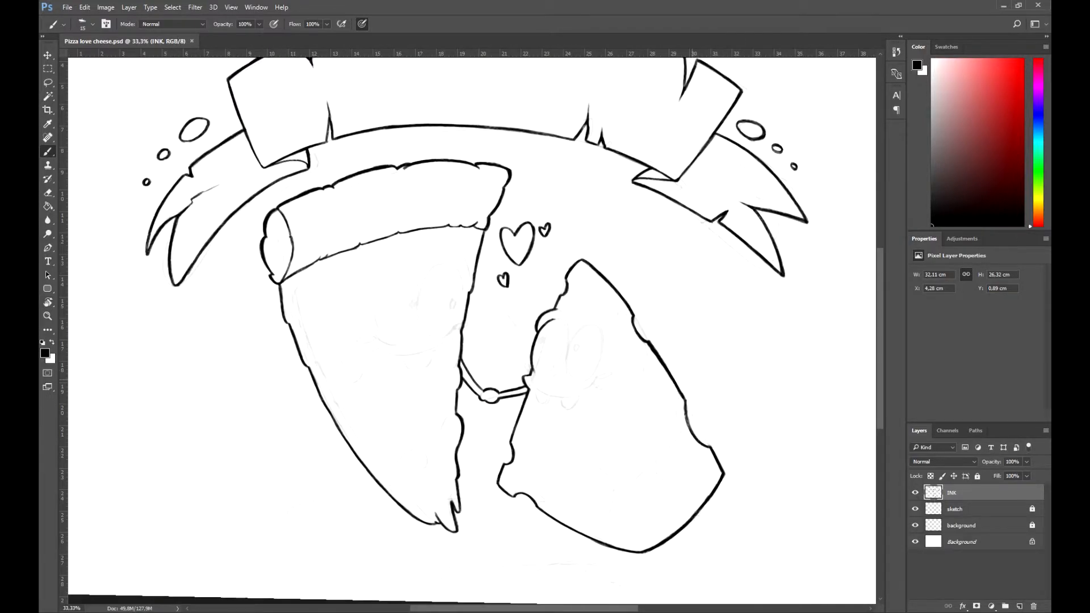
# Step: Ink the melted-cheese drips and bread texture along the pizza slice's left edge
pyautogui.hotkey('ctrl', '+')
pyautogui.moveTo(200, 258); pyautogui.dragTo(201, 282)
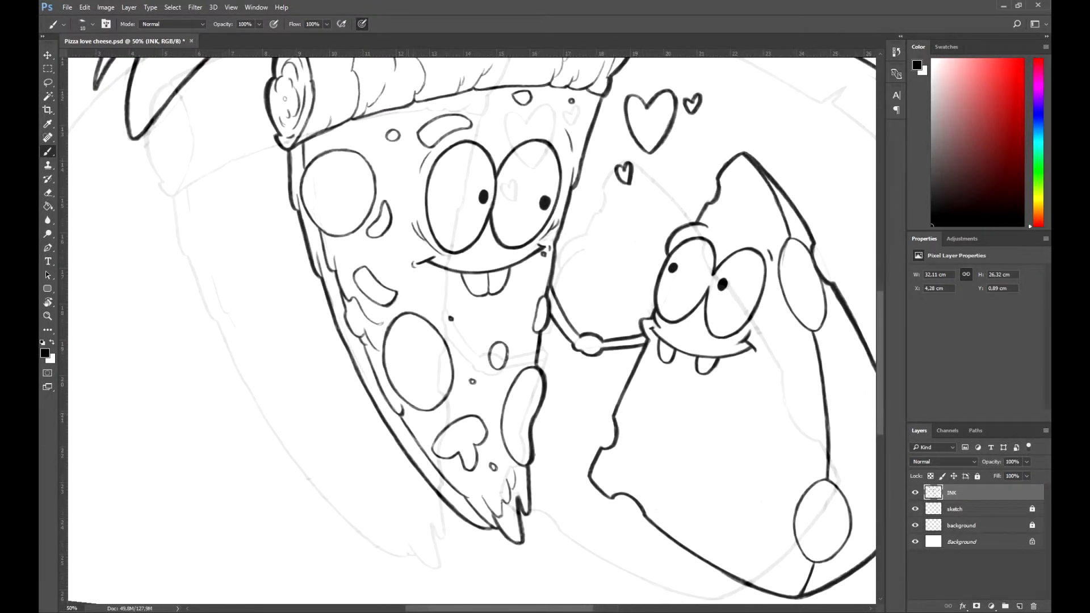
pyautogui.moveTo(423, 425); pyautogui.dragTo(402, 456)
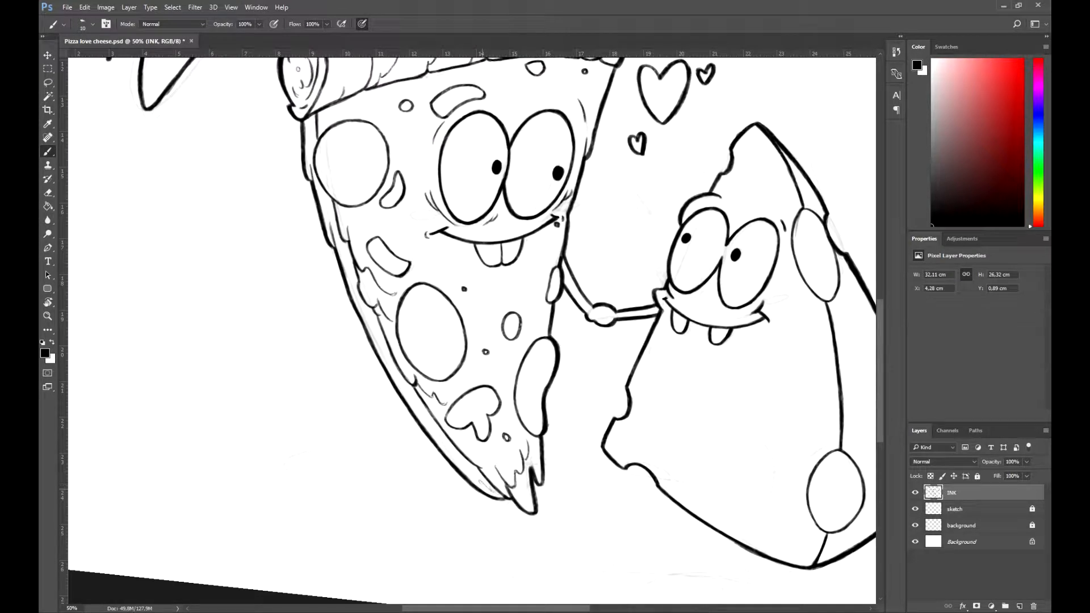
pyautogui.moveTo(440, 429); pyautogui.dragTo(462, 461)
pyautogui.moveTo(366, 305); pyautogui.dragTo(379, 336)
pyautogui.moveTo(349, 251); pyautogui.dragTo(377, 313)
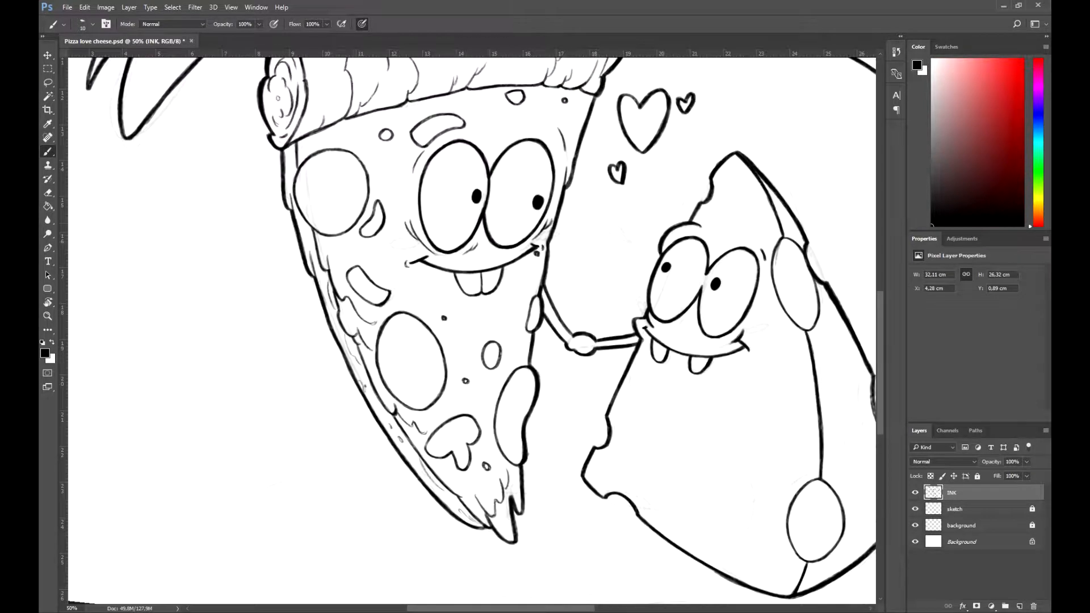
# Step: Add inner rim lines and small dots to the three pepperoni slices on the pizza
pyautogui.moveTo(313, 165)
pyautogui.mouseDown()
pyautogui.moveTo(303, 196)
pyautogui.moveTo(336, 163)
pyautogui.mouseUp()
pyautogui.moveTo(343, 221); pyautogui.dragTo(354, 190)
pyautogui.moveTo(527, 384); pyautogui.dragTo(511, 422)
pyautogui.moveTo(527, 380)
pyautogui.mouseDown()
pyautogui.moveTo(507, 435)
pyautogui.moveTo(506, 398)
pyautogui.moveTo(526, 384)
pyautogui.moveTo(527, 394)
pyautogui.mouseUp()
pyautogui.moveTo(433, 366)
pyautogui.mouseDown()
pyautogui.moveTo(421, 397)
pyautogui.moveTo(435, 353)
pyautogui.moveTo(430, 375)
pyautogui.mouseUp()
pyautogui.moveTo(397, 329)
pyautogui.mouseDown()
pyautogui.moveTo(409, 326)
pyautogui.moveTo(400, 328)
pyautogui.mouseUp()
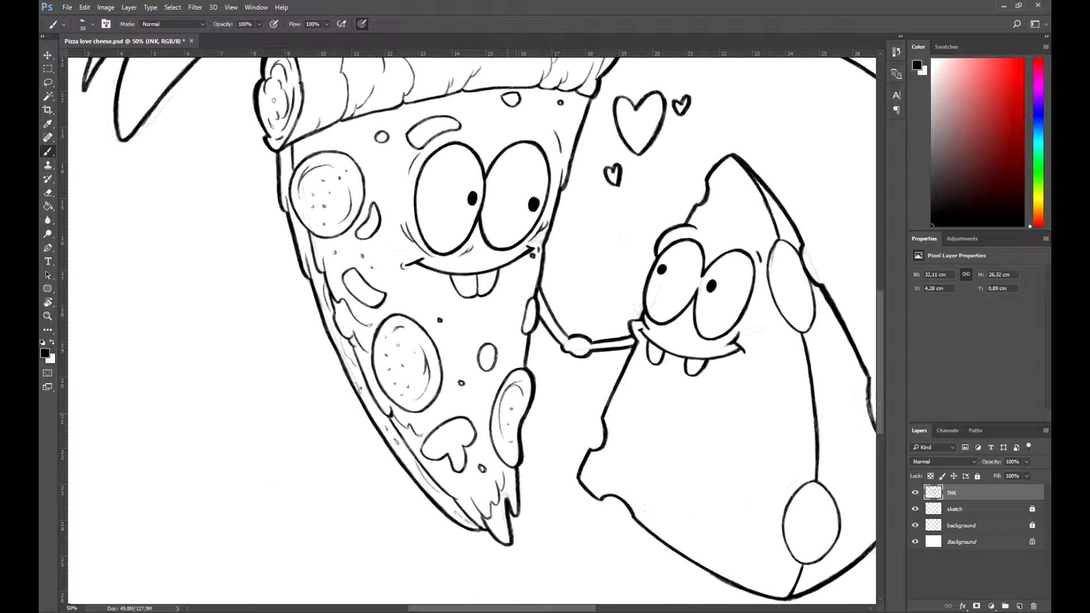
pyautogui.moveTo(446, 453); pyautogui.dragTo(466, 444)
pyautogui.hotkey('ctrl', 'z')
pyautogui.hotkey('ctrl', 'z')
pyautogui.moveTo(434, 458)
pyautogui.mouseDown()
pyautogui.moveTo(473, 437)
pyautogui.moveTo(429, 456)
pyautogui.mouseUp()
pyautogui.hotkey('ctrl', 'z')
pyautogui.hotkey('ctrl', 'z')
pyautogui.hotkey('ctrl', 'z')
# Step: Ink the mushroom's stem and inner lines and add small specks across the pizza
pyautogui.moveTo(567, 376); pyautogui.dragTo(565, 323)
pyautogui.moveTo(446, 389); pyautogui.dragTo(449, 404)
pyautogui.moveTo(496, 364); pyautogui.dragTo(494, 341)
pyautogui.moveTo(491, 441); pyautogui.dragTo(501, 450)
pyautogui.moveTo(510, 194)
pyautogui.mouseDown()
pyautogui.moveTo(480, 263)
pyautogui.moveTo(536, 305)
pyautogui.mouseUp()
pyautogui.moveTo(634, 284); pyautogui.dragTo(627, 294)
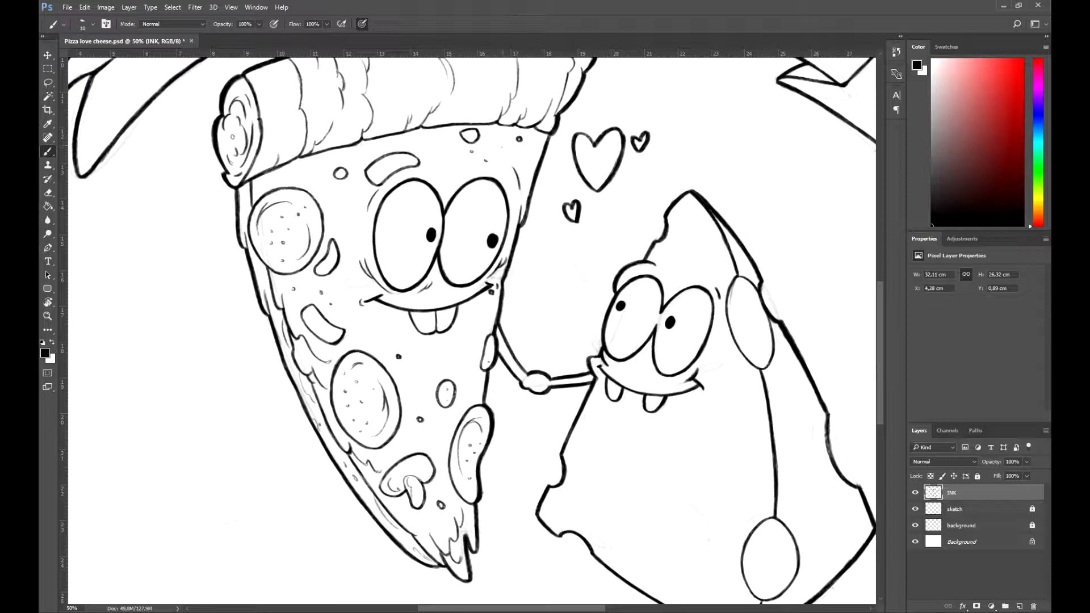
# Step: Ink a small oval hole near the tip of the cheese wedge
pyautogui.moveTo(681, 284); pyautogui.dragTo(471, 255)
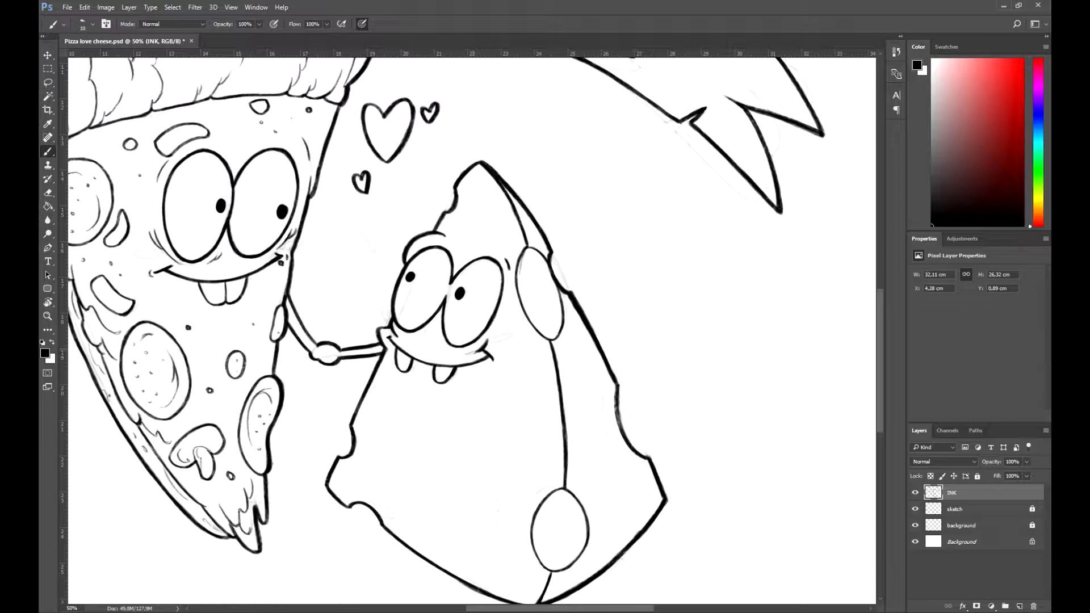
pyautogui.moveTo(613, 254); pyautogui.dragTo(593, 240)
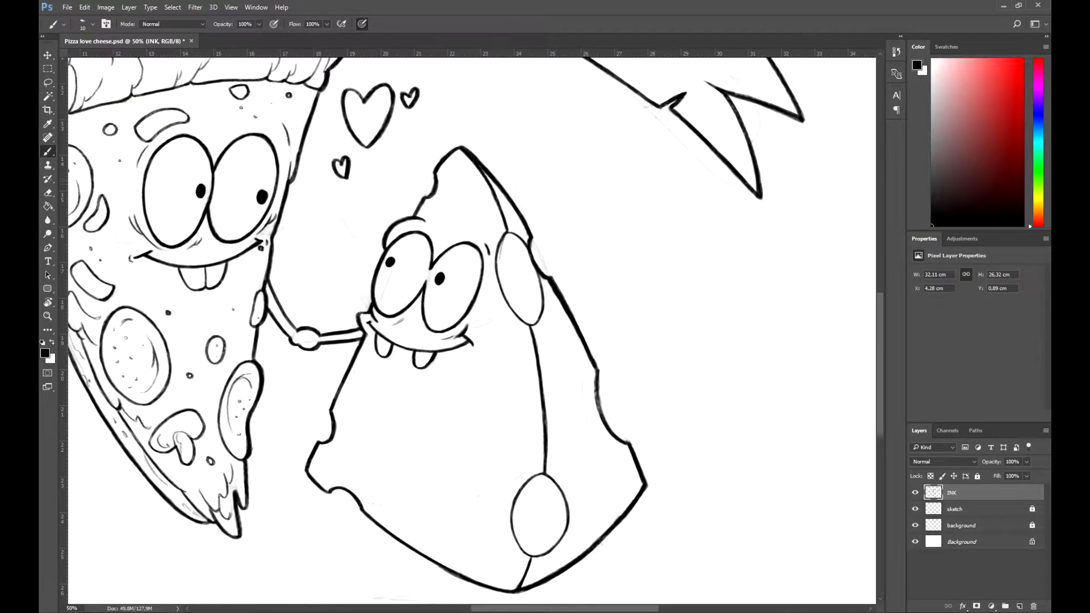
pyautogui.moveTo(482, 180)
pyautogui.mouseDown()
pyautogui.moveTo(480, 217)
pyautogui.moveTo(483, 181)
pyautogui.mouseUp()
pyautogui.moveTo(599, 287); pyautogui.dragTo(574, 227)
pyautogui.moveTo(572, 310); pyautogui.dragTo(605, 389)
pyautogui.hotkey('ctrl', 'z')
pyautogui.hotkey('ctrl', 'z')
# Step: Ink the inner rim of the notch in the cheese wedge's right edge
pyautogui.press('r')
pyautogui.moveTo(568, 239)
pyautogui.mouseDown()
pyautogui.moveTo(605, 331)
pyautogui.moveTo(559, 431)
pyautogui.mouseUp()
pyautogui.moveTo(410, 460)
pyautogui.mouseDown()
pyautogui.moveTo(408, 445)
pyautogui.moveTo(427, 427)
pyautogui.mouseUp()
pyautogui.press('e')
pyautogui.press('b')
pyautogui.moveTo(409, 459)
pyautogui.mouseDown()
pyautogui.moveTo(416, 437)
pyautogui.moveTo(570, 341)
pyautogui.mouseUp()
# Step: Ink a small oval hole low on the side face of the cheese wedge
pyautogui.press('r')
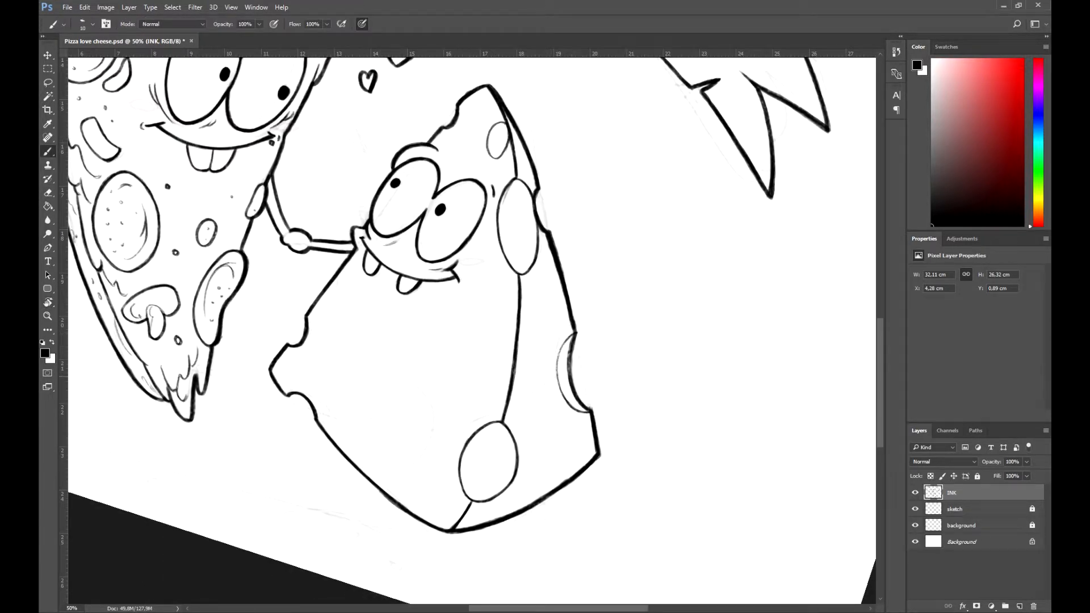
pyautogui.moveTo(545, 471); pyautogui.dragTo(536, 491)
pyautogui.moveTo(545, 471); pyautogui.dragTo(543, 492)
pyautogui.press('e')
pyautogui.press('b')
pyautogui.press('r')
pyautogui.moveTo(683, 377); pyautogui.dragTo(685, 301)
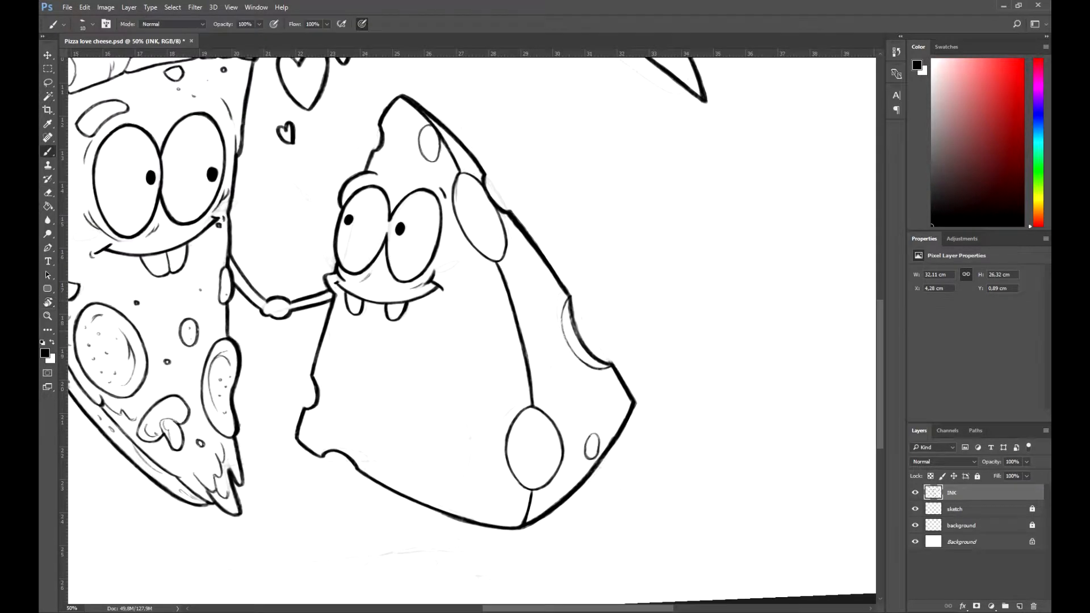
# Step: Ink an oval hole below the cheese's mouth and try a larger one lower on the front face
pyautogui.moveTo(433, 316)
pyautogui.mouseDown()
pyautogui.moveTo(415, 324)
pyautogui.moveTo(430, 314)
pyautogui.moveTo(414, 345)
pyautogui.mouseUp()
pyautogui.moveTo(432, 401); pyautogui.dragTo(438, 398)
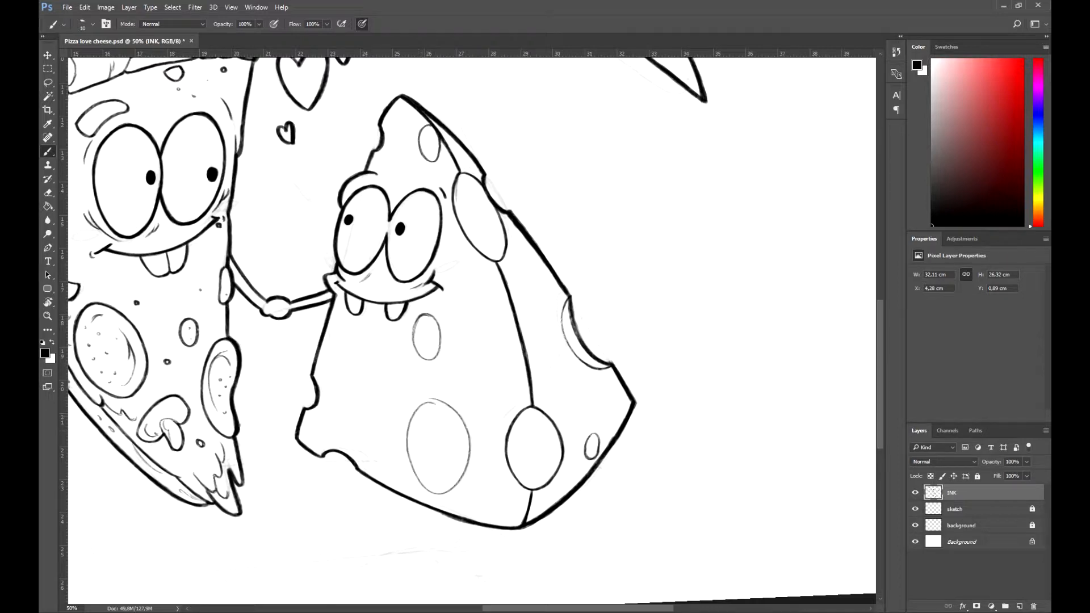
pyautogui.hotkey('ctrl', 'z')
pyautogui.hotkey('ctrl', 'z')
pyautogui.hotkey('ctrl', 'z')
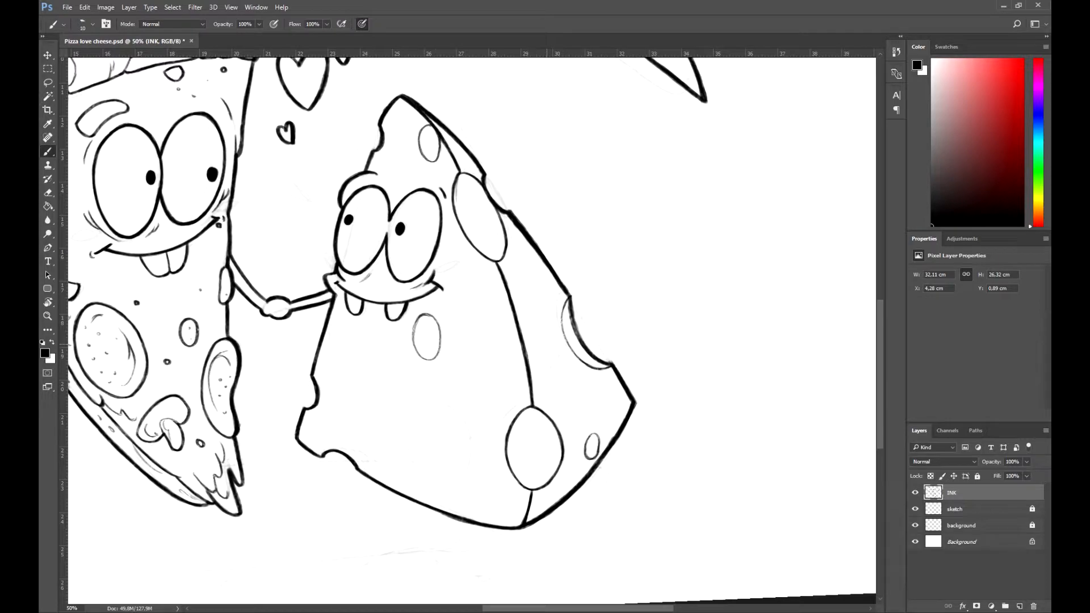
# Step: Redraw the larger oval hole low on the front face of the cheese wedge
pyautogui.hotkey('ctrl', '-')
pyautogui.hotkey('ctrl', 'z')
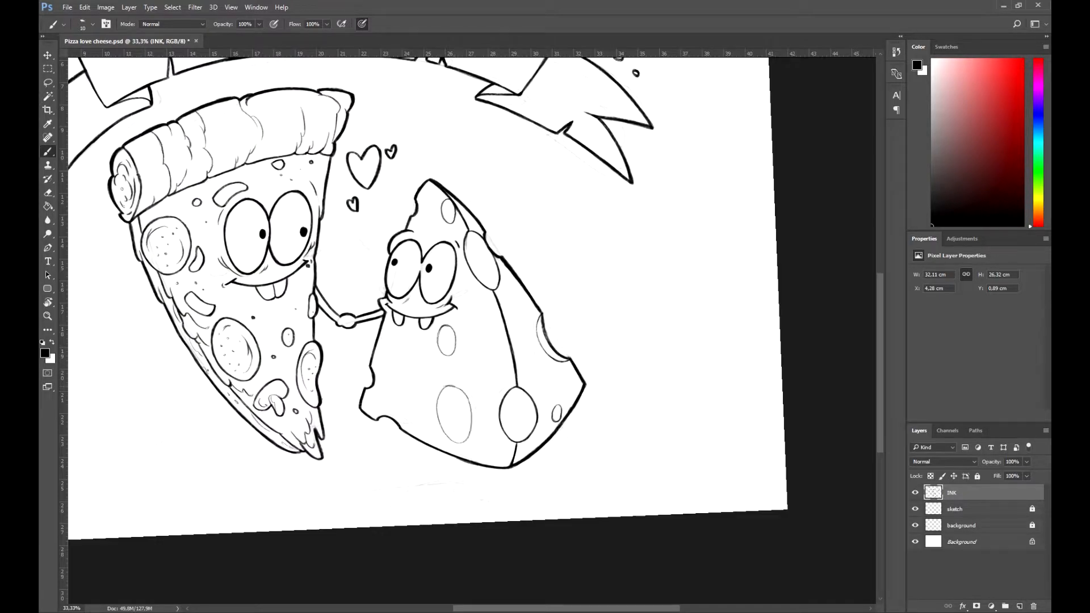
pyautogui.hotkey('ctrl', 'z')
pyautogui.hotkey('ctrl', 'z')
pyautogui.hotkey('ctrl', 'z')
pyautogui.hotkey('ctrl', 'z')
pyautogui.hotkey('ctrl', 'z')
pyautogui.hotkey('ctrl', 'z')
pyautogui.hotkey('ctrl', '+')
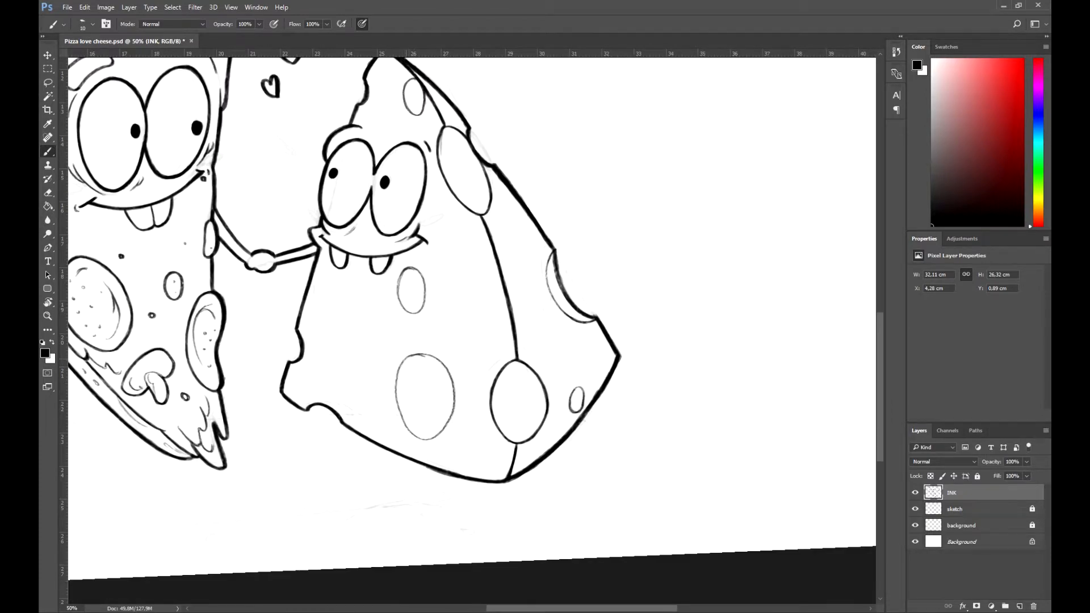
# Step: Ink a small oval hole near the lower corner of the cheese wedge's front face, beside the large oval hole
pyautogui.moveTo(398, 393)
pyautogui.mouseDown()
pyautogui.moveTo(408, 429)
pyautogui.moveTo(467, 451)
pyautogui.moveTo(530, 437)
pyautogui.mouseUp()
pyautogui.press('r')
pyautogui.press('e')
pyautogui.press('b')
pyautogui.moveTo(471, 386)
pyautogui.mouseDown()
pyautogui.moveTo(466, 408)
pyautogui.moveTo(487, 372)
pyautogui.mouseUp()
pyautogui.press('r')
pyautogui.moveTo(540, 397); pyautogui.dragTo(439, 420)
pyautogui.moveTo(444, 365); pyautogui.dragTo(448, 391)
pyautogui.press('r')
pyautogui.moveTo(511, 409)
pyautogui.mouseDown()
pyautogui.moveTo(417, 399)
pyautogui.moveTo(388, 356)
pyautogui.mouseUp()
pyautogui.moveTo(402, 208); pyautogui.dragTo(404, 207)
pyautogui.press('r')
pyautogui.moveTo(395, 318); pyautogui.dragTo(463, 409)
pyautogui.press('b')
pyautogui.hotkey('ctrl', 'z')
pyautogui.moveTo(357, 382); pyautogui.dragTo(358, 406)
# Step: Ink an oval hole beneath the cheese's smile, near the outer edge of its front face
pyautogui.moveTo(343, 272)
pyautogui.mouseDown()
pyautogui.moveTo(328, 300)
pyautogui.moveTo(348, 273)
pyautogui.moveTo(408, 444)
pyautogui.moveTo(390, 460)
pyautogui.moveTo(330, 299)
pyautogui.mouseUp()
pyautogui.press('e')
pyautogui.press('b')
pyautogui.press('r')
pyautogui.press('e')
pyautogui.press('b')
pyautogui.press('r')
pyautogui.press('e')
pyautogui.press('v')
pyautogui.press('b')
pyautogui.moveTo(492, 284); pyautogui.dragTo(459, 343)
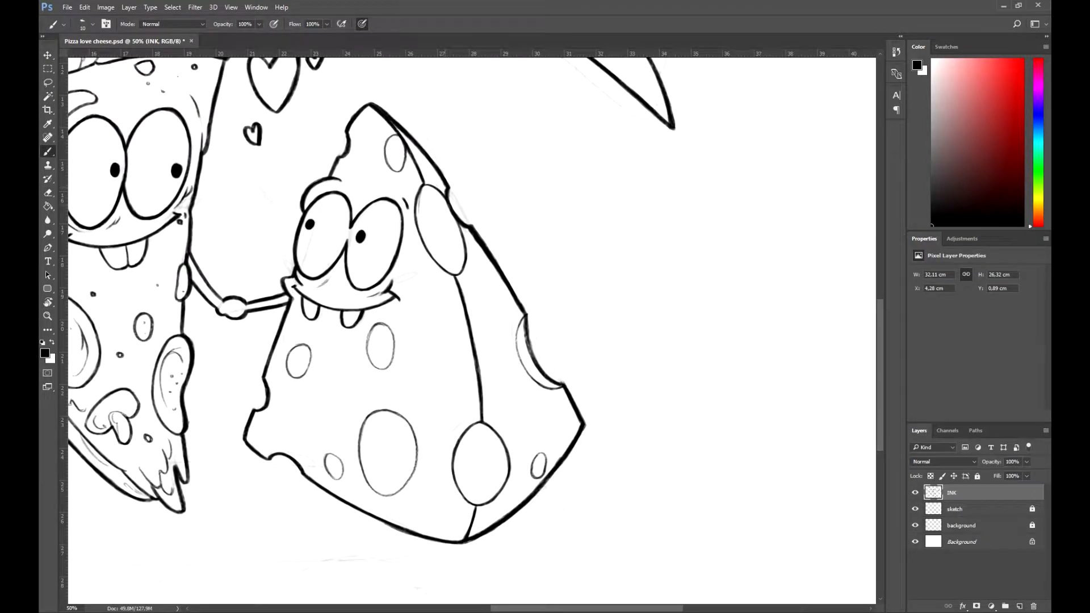
# Step: Ink texture marks and a tiny round hole along the cheese's centre edge, detail its upper notch, and save the file
pyautogui.moveTo(342, 159)
pyautogui.mouseDown()
pyautogui.moveTo(349, 134)
pyautogui.moveTo(342, 158)
pyautogui.mouseUp()
pyautogui.hotkey('ctrl', 'z')
pyautogui.hotkey('ctrl', 's')
pyautogui.moveTo(444, 288); pyautogui.dragTo(455, 340)
pyautogui.moveTo(464, 391); pyautogui.dragTo(465, 404)
pyautogui.hotkey('ctrl', 's')
pyautogui.moveTo(377, 120); pyautogui.dragTo(384, 125)
pyautogui.hotkey('ctrl', 's')
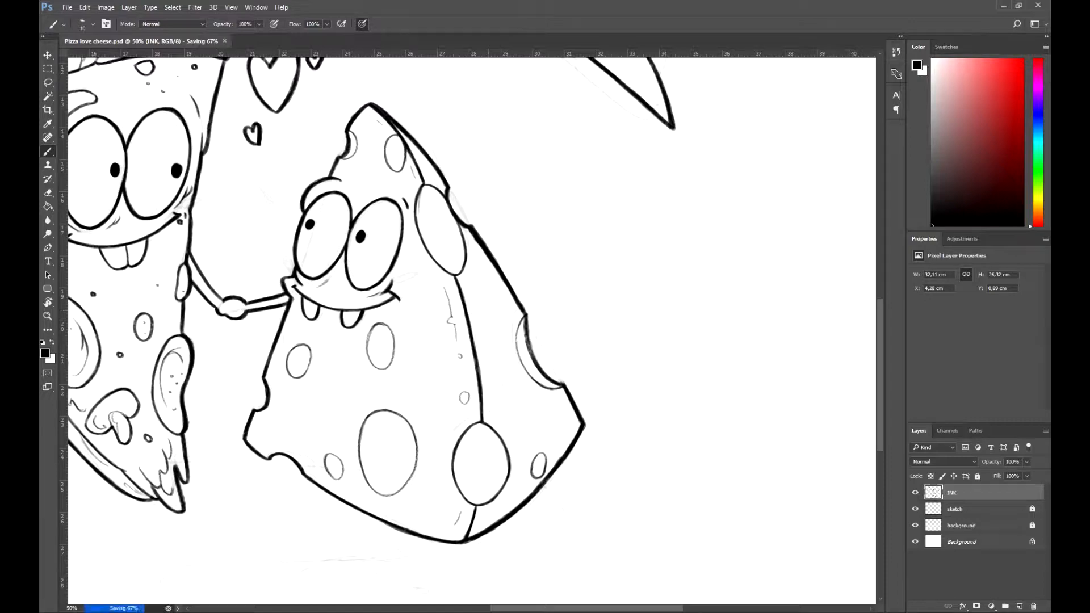
# Step: Ink the lobed end of a floor puddle's outline beneath the tip of the pizza slice
pyautogui.hotkey('ctrl', '-')
pyautogui.moveTo(483, 283)
pyautogui.mouseDown()
pyautogui.moveTo(499, 315)
pyautogui.moveTo(536, 284)
pyautogui.moveTo(551, 298)
pyautogui.moveTo(619, 445)
pyautogui.moveTo(610, 444)
pyautogui.moveTo(612, 348)
pyautogui.moveTo(627, 287)
pyautogui.mouseUp()
pyautogui.hotkey('ctrl', 'z')
pyautogui.hotkey('ctrl', 's')
pyautogui.press('r')
pyautogui.moveTo(429, 531); pyautogui.dragTo(577, 215)
pyautogui.press('r')
pyautogui.moveTo(482, 236)
pyautogui.mouseDown()
pyautogui.moveTo(418, 293)
pyautogui.moveTo(463, 296)
pyautogui.moveTo(484, 279)
pyautogui.moveTo(487, 299)
pyautogui.mouseUp()
pyautogui.hotkey('ctrl', 'z')
pyautogui.hotkey('ctrl', 'z')
pyautogui.hotkey('ctrl', 'z')
pyautogui.hotkey('ctrl', 'z')
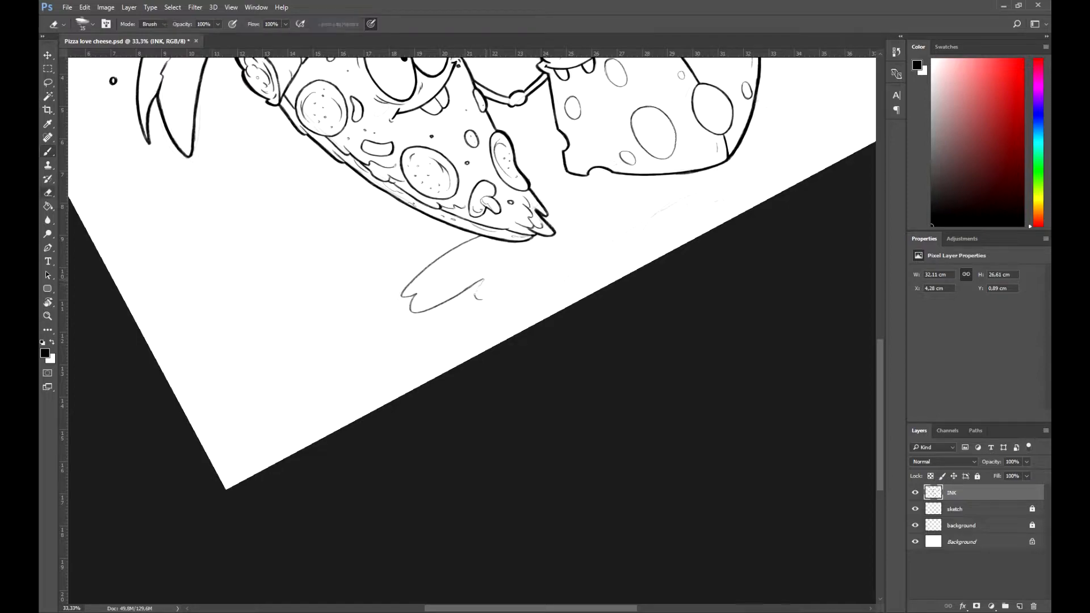
# Step: Continue the puddle's wavy front outline and ink its back edge between the pizza slice and the cheese wedge
pyautogui.press('r')
pyautogui.click(477, 295)
pyautogui.moveTo(477, 296); pyautogui.dragTo(493, 359)
pyautogui.press('b')
pyautogui.moveTo(500, 375)
pyautogui.mouseDown()
pyautogui.moveTo(519, 232)
pyautogui.moveTo(491, 244)
pyautogui.mouseUp()
pyautogui.moveTo(500, 223); pyautogui.dragTo(486, 263)
pyautogui.hotkey('ctrl', 'z')
pyautogui.moveTo(507, 215); pyautogui.dragTo(455, 350)
pyautogui.moveTo(479, 281); pyautogui.dragTo(472, 300)
pyautogui.press('r')
pyautogui.moveTo(494, 359)
pyautogui.mouseDown()
pyautogui.moveTo(500, 309)
pyautogui.moveTo(450, 277)
pyautogui.moveTo(480, 265)
pyautogui.mouseUp()
pyautogui.press('b')
pyautogui.hotkey('ctrl', 'z')
pyautogui.moveTo(427, 292); pyautogui.dragTo(494, 260)
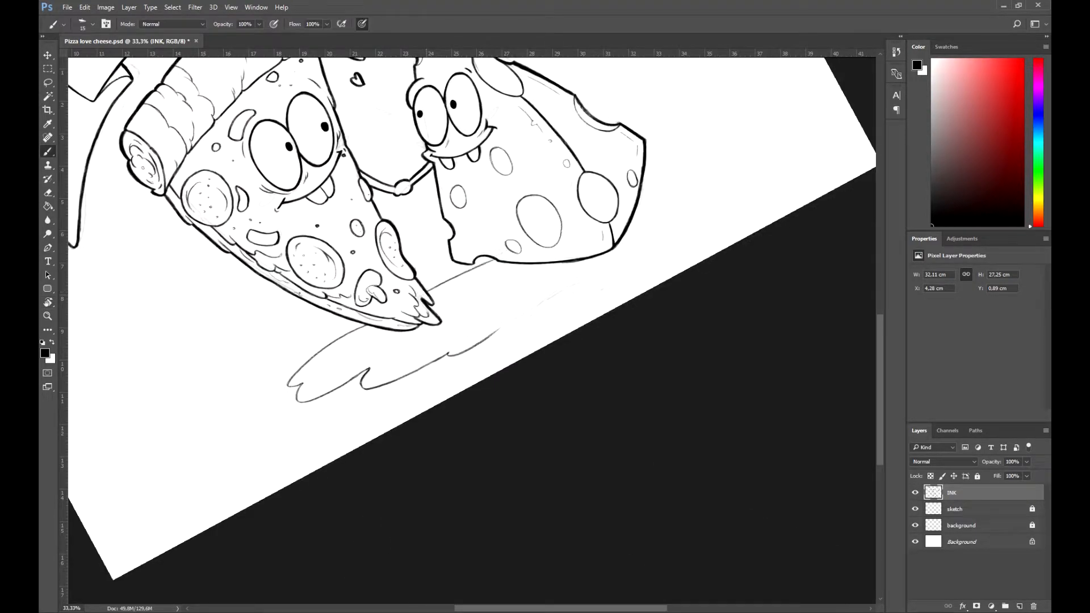
# Step: Extend the puddle's front outline beneath the cheese wedge and curve it around the wedge's outer corner
pyautogui.moveTo(496, 331); pyautogui.dragTo(583, 274)
pyautogui.hotkey('ctrl', 'z')
pyautogui.moveTo(495, 332)
pyautogui.mouseDown()
pyautogui.moveTo(654, 223)
pyautogui.moveTo(643, 192)
pyautogui.mouseUp()
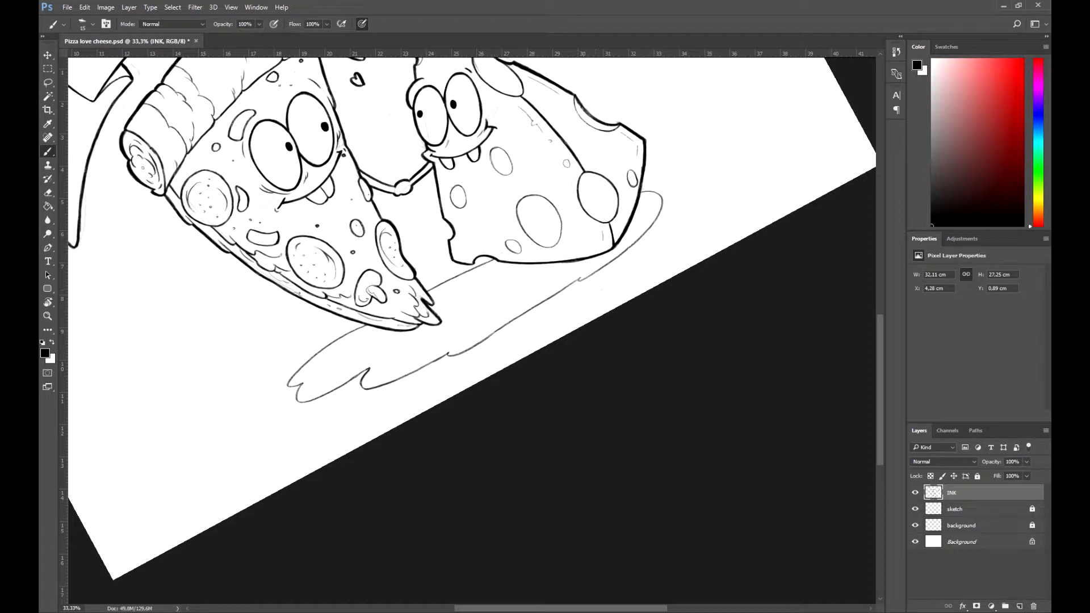
# Step: Ink small ovals and droplets along the puddle's front edge and save the file
pyautogui.moveTo(562, 299); pyautogui.dragTo(606, 291)
pyautogui.moveTo(453, 367)
pyautogui.mouseDown()
pyautogui.moveTo(458, 343)
pyautogui.moveTo(446, 340)
pyautogui.mouseUp()
pyautogui.hotkey('ctrl', 'z')
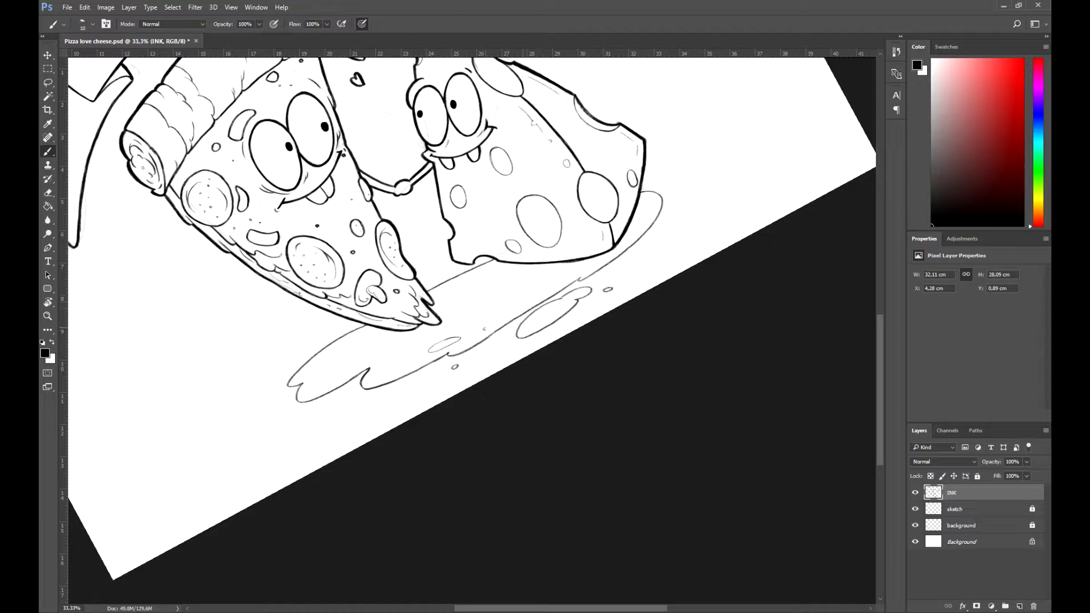
pyautogui.press('r')
pyautogui.moveTo(694, 153); pyautogui.dragTo(770, 269)
pyautogui.hotkey('ctrl', '-')
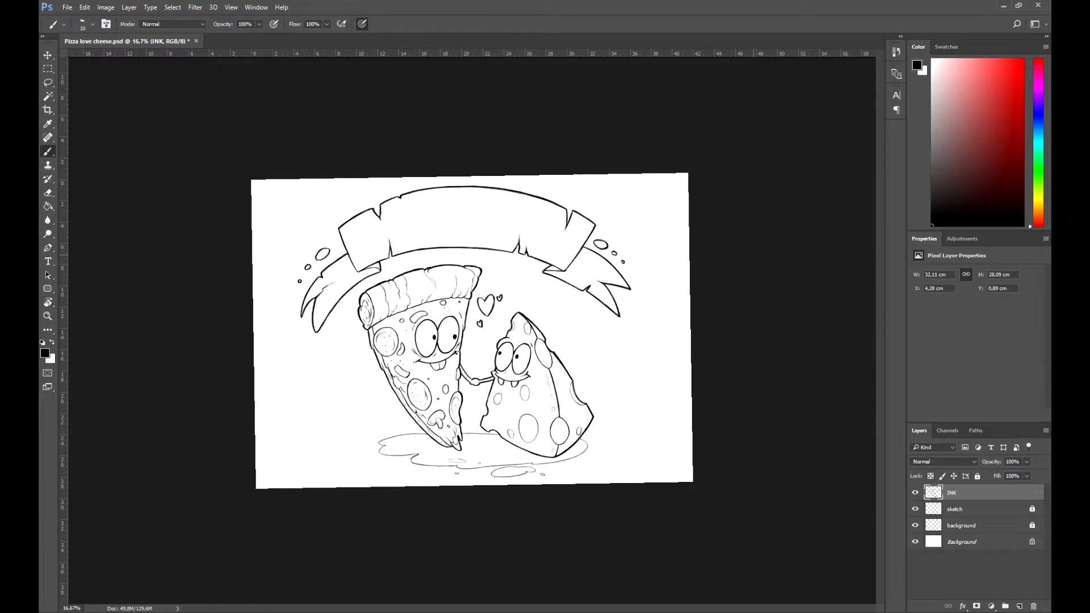
pyautogui.hotkey('ctrl', 's')
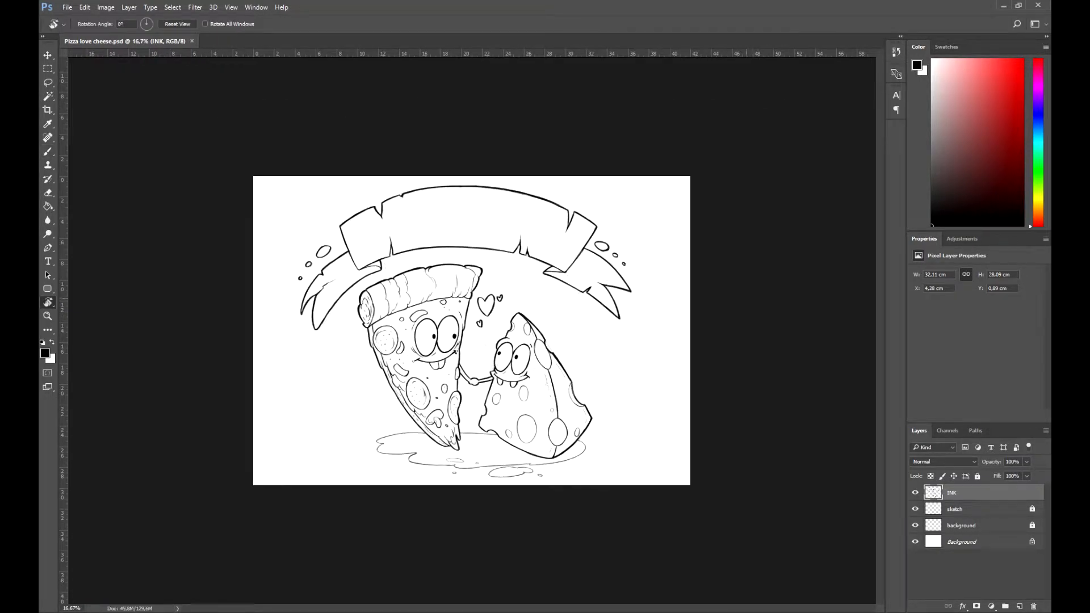
# Step: Hide the sketch and background layers and save the file
pyautogui.click(916, 509)
pyautogui.click(915, 525)
pyautogui.hotkey('ctrl', 's')
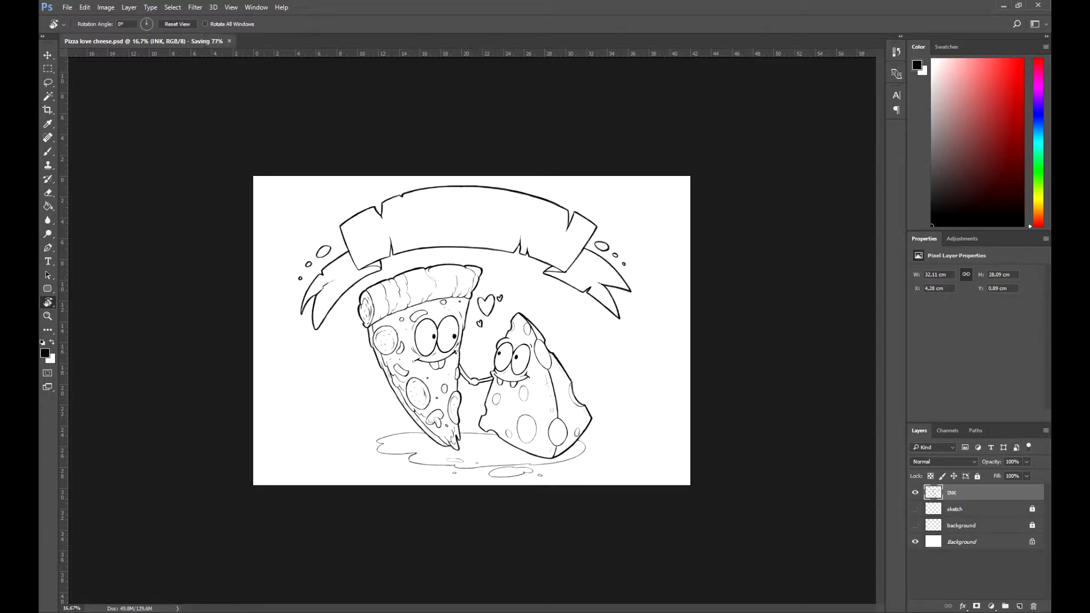
pyautogui.hotkey('ctrl', '+')
pyautogui.hotkey('ctrl', '+')
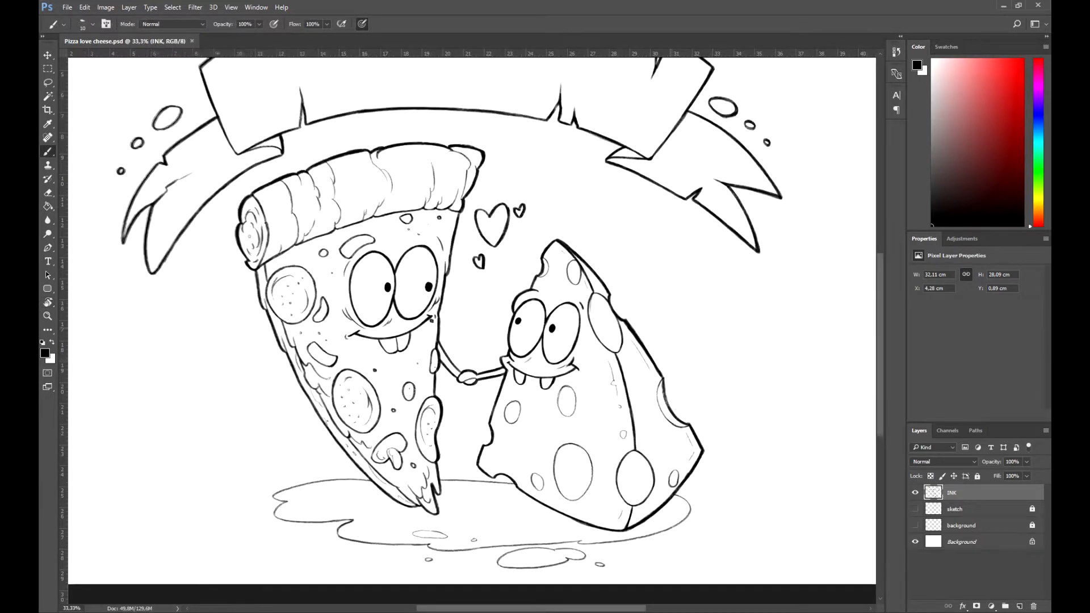
pyautogui.hotkey('ctrl', '-')
# Step: Add a new layer between the sketch and INK layers and name it bacground
pyautogui.click(955, 509)
pyautogui.click(1020, 606)
pyautogui.doubleClick(955, 509)
pyautogui.write('bacground')
pyautogui.press('Return')
# Step: Set the foreground colour to pink #de6674 and fill the bacground layer with it
pyautogui.press('g')
pyautogui.click(45, 353)
pyautogui.moveTo(832, 327); pyautogui.dragTo(831, 216)
pyautogui.click(740, 242)
pyautogui.moveTo(741, 242); pyautogui.dragTo(757, 231)
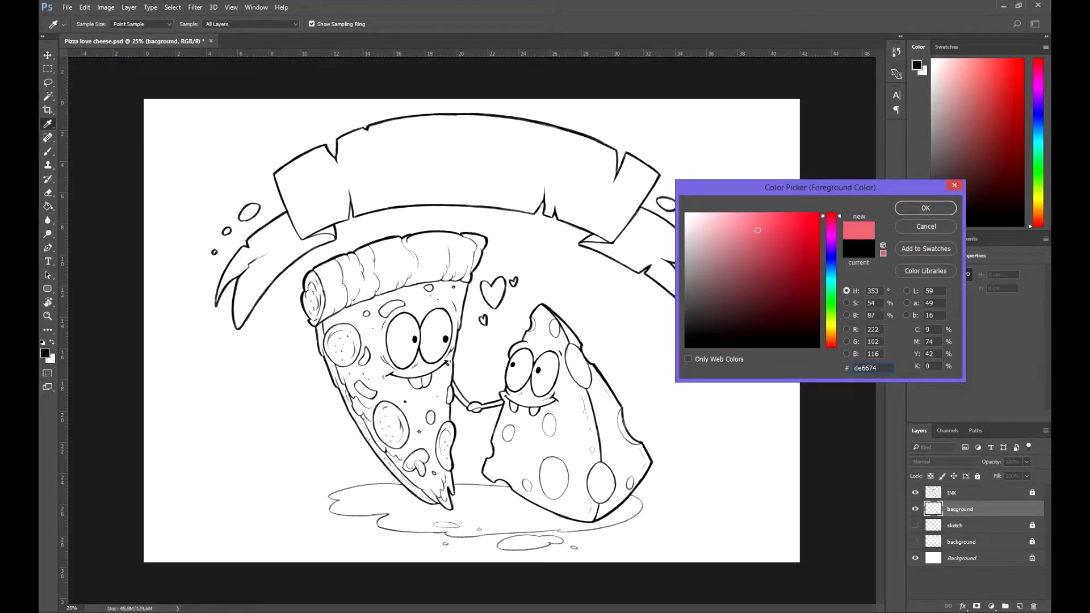
pyautogui.click(926, 208)
pyautogui.click(738, 264)
# Step: Lighten the pink background fill with a Hue/Saturation adjustment
pyautogui.hotkey('ctrl', 'u')
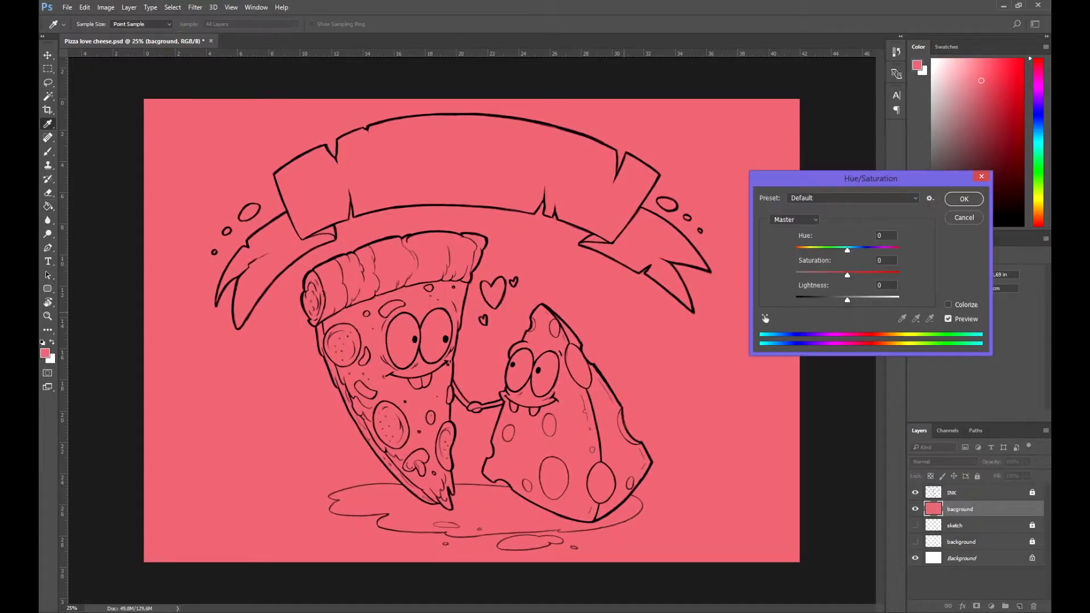
pyautogui.moveTo(847, 300); pyautogui.dragTo(856, 300)
pyautogui.click(964, 199)
# Step: Add a new layer above the bacground layer, lock bacground, and make the new layer active
pyautogui.click(1020, 607)
pyautogui.click(960, 526)
pyautogui.click(977, 476)
pyautogui.click(956, 509)
# Step: Choose a different brush preset for painting flat colours and enlarge it to 100 px
pyautogui.press('b')
pyautogui.click(93, 24)
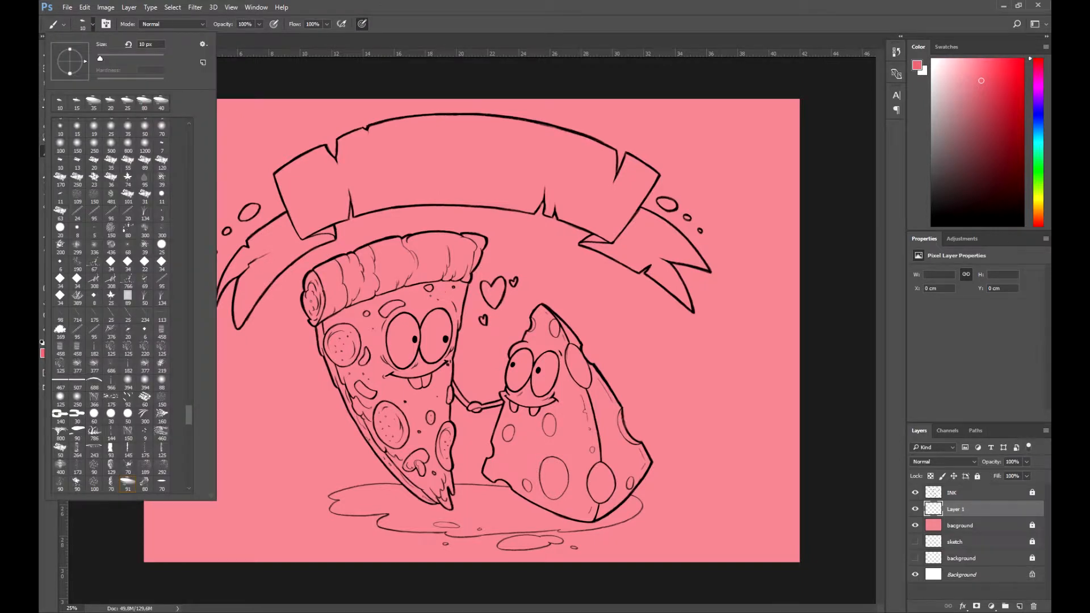
pyautogui.moveTo(188, 415)
pyautogui.mouseDown()
pyautogui.moveTo(189, 475)
pyautogui.moveTo(189, 136)
pyautogui.mouseUp()
pyautogui.click(162, 226)
pyautogui.press('Return')
pyautogui.press(']')
pyautogui.hotkey('ctrl', '+')
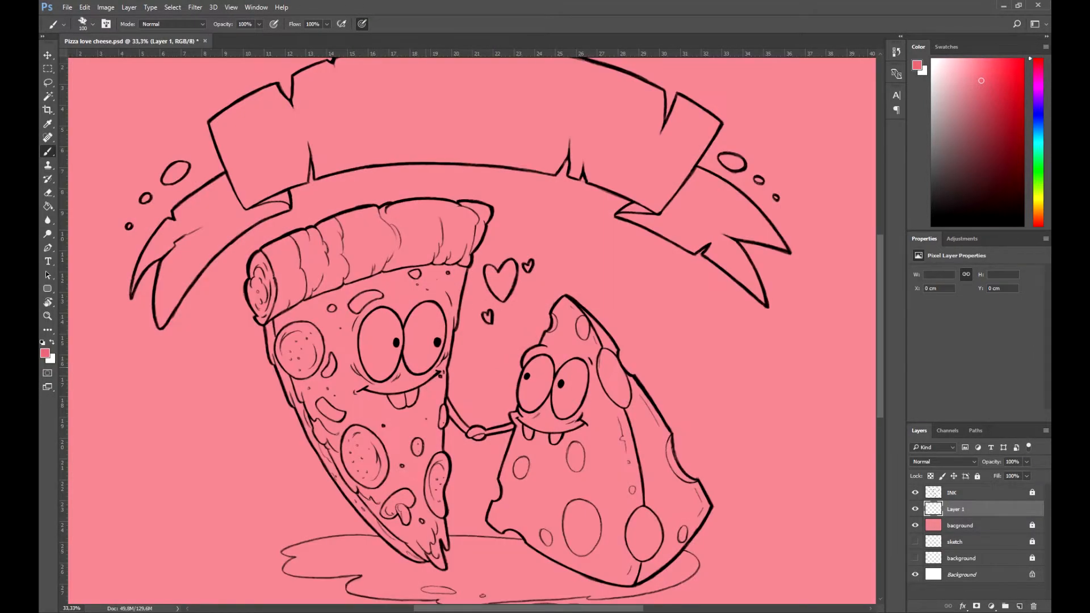
# Step: Set the foreground colour to a golden yellow and paint most of the pizza crust on the new layer
pyautogui.click(45, 354)
pyautogui.moveTo(831, 331); pyautogui.dragTo(831, 332)
pyautogui.click(770, 230)
pyautogui.click(925, 207)
pyautogui.moveTo(400, 261)
pyautogui.mouseDown()
pyautogui.moveTo(371, 359)
pyautogui.moveTo(407, 227)
pyautogui.moveTo(437, 224)
pyautogui.moveTo(327, 227)
pyautogui.moveTo(293, 273)
pyautogui.mouseUp()
pyautogui.moveTo(307, 234)
pyautogui.mouseDown()
pyautogui.moveTo(266, 255)
pyautogui.moveTo(263, 289)
pyautogui.mouseUp()
pyautogui.moveTo(392, 211); pyautogui.dragTo(438, 209)
pyautogui.moveTo(297, 287)
pyautogui.mouseDown()
pyautogui.moveTo(319, 300)
pyautogui.moveTo(339, 384)
pyautogui.moveTo(284, 335)
pyautogui.mouseUp()
# Step: Paint the body of the pizza slice golden yellow down to its dripping tip
pyautogui.moveTo(257, 261)
pyautogui.mouseDown()
pyautogui.moveTo(253, 304)
pyautogui.moveTo(309, 409)
pyautogui.mouseUp()
pyautogui.moveTo(318, 386)
pyautogui.mouseDown()
pyautogui.moveTo(352, 465)
pyautogui.moveTo(392, 364)
pyautogui.moveTo(410, 250)
pyautogui.mouseUp()
pyautogui.moveTo(270, 341)
pyautogui.mouseDown()
pyautogui.moveTo(333, 466)
pyautogui.moveTo(324, 447)
pyautogui.moveTo(422, 560)
pyautogui.mouseUp()
pyautogui.moveTo(365, 489)
pyautogui.mouseDown()
pyautogui.moveTo(400, 528)
pyautogui.moveTo(410, 419)
pyautogui.moveTo(428, 503)
pyautogui.moveTo(442, 407)
pyautogui.mouseUp()
pyautogui.moveTo(442, 454)
pyautogui.mouseDown()
pyautogui.moveTo(440, 506)
pyautogui.moveTo(406, 537)
pyautogui.moveTo(445, 566)
pyautogui.mouseUp()
pyautogui.moveTo(437, 524); pyautogui.dragTo(446, 548)
pyautogui.moveTo(426, 393)
pyautogui.mouseDown()
pyautogui.moveTo(430, 312)
pyautogui.moveTo(444, 347)
pyautogui.moveTo(447, 307)
pyautogui.moveTo(440, 222)
pyautogui.mouseUp()
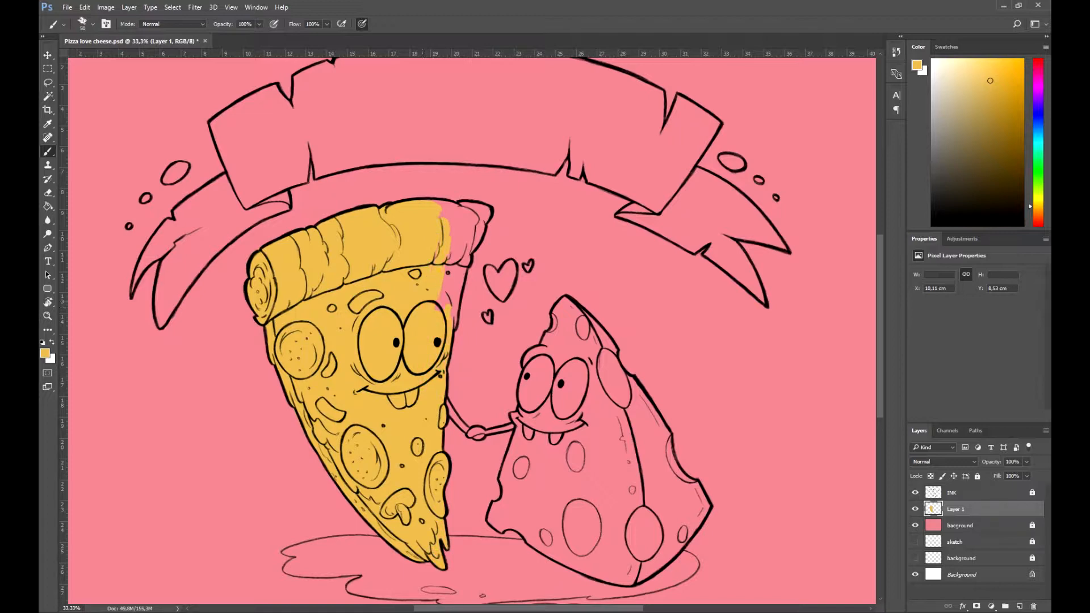
# Step: Fill the crust's unpainted end, the slice's inner edge and the pizza's arm with golden yellow
pyautogui.press('e')
pyautogui.press('b')
pyautogui.moveTo(452, 257); pyautogui.dragTo(454, 321)
pyautogui.moveTo(461, 256)
pyautogui.mouseDown()
pyautogui.moveTo(481, 226)
pyautogui.moveTo(357, 271)
pyautogui.moveTo(483, 223)
pyautogui.moveTo(521, 234)
pyautogui.mouseUp()
pyautogui.press('r')
pyautogui.press('r')
pyautogui.moveTo(426, 414); pyautogui.dragTo(421, 389)
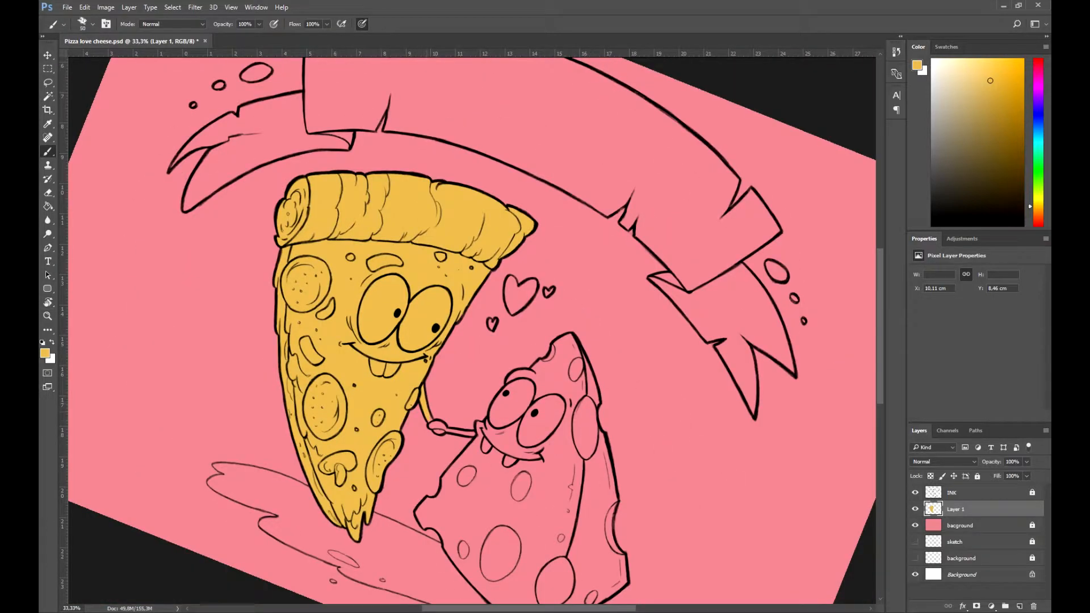
pyautogui.press('r')
pyautogui.moveTo(511, 239); pyautogui.dragTo(405, 256)
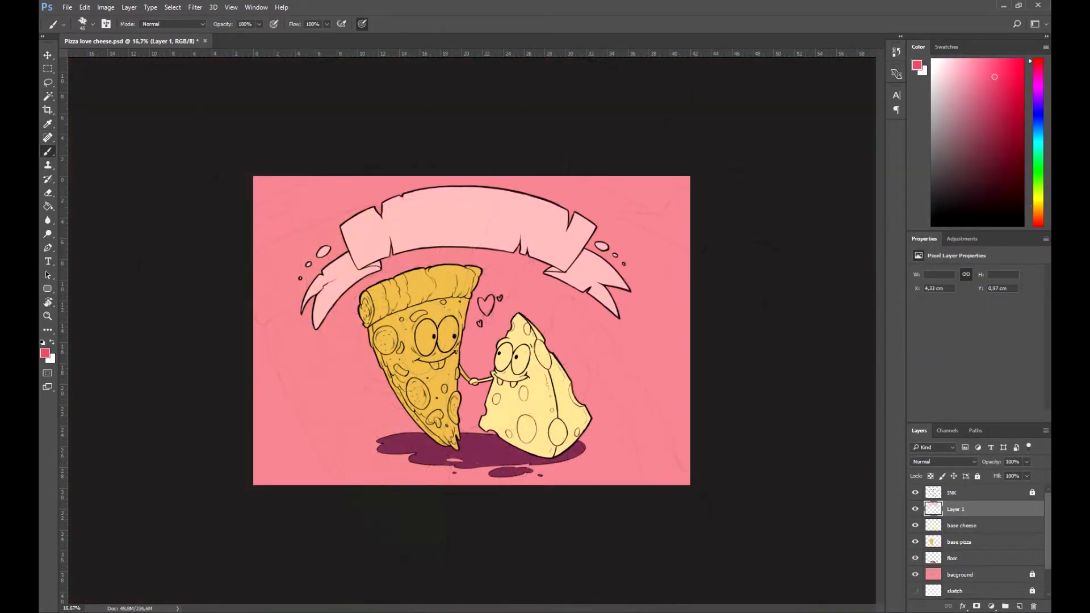
# Step: Rename the banner colour layer as band and add a new layer above it
pyautogui.doubleClick(955, 509)
pyautogui.press('Return')
pyautogui.click(1020, 606)
# Step: Paint the hearts deep pink, move the Hearts layer below the band layer, and save the file
pyautogui.hotkey('ctrl', '+')
pyautogui.hotkey('ctrl', '+')
pyautogui.moveTo(500, 280)
pyautogui.mouseDown()
pyautogui.moveTo(407, 303)
pyautogui.moveTo(417, 293)
pyautogui.mouseUp()
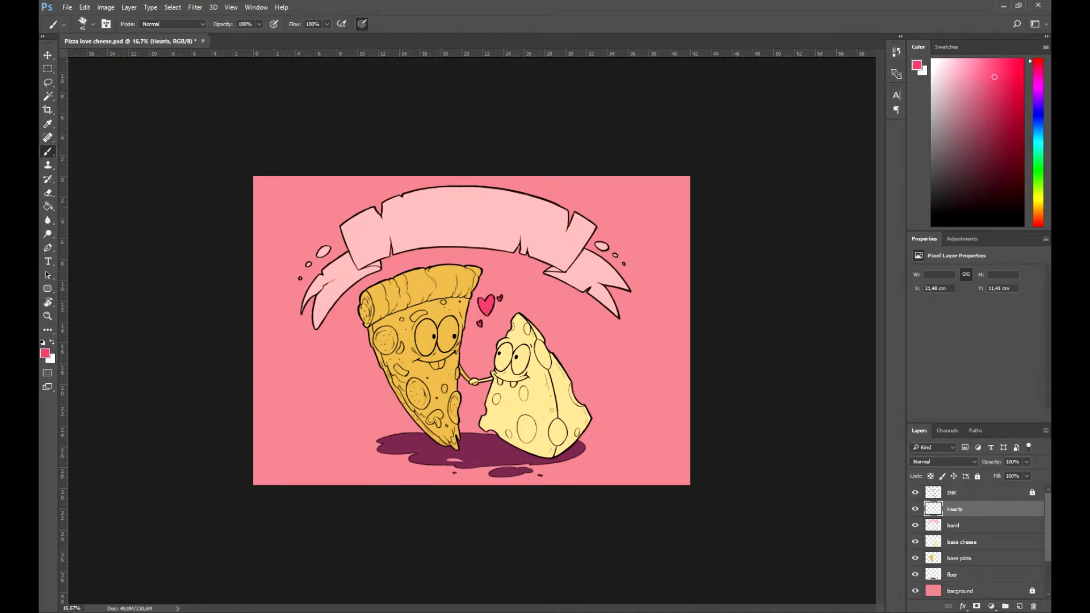
pyautogui.hotkey('ctrl', '[')
pyautogui.hotkey('ctrl', 's')
# Step: Add a layer clipped to the base pizza layer and choose a light yellow based on the crust colour
pyautogui.click(959, 559)
pyautogui.hotkey('ctrl', 'alt', 'shift', 'n')
pyautogui.hotkey('ctrl', 'alt', 'g')
pyautogui.hotkey('ctrl', '+')
pyautogui.hotkey('ctrl', '+')
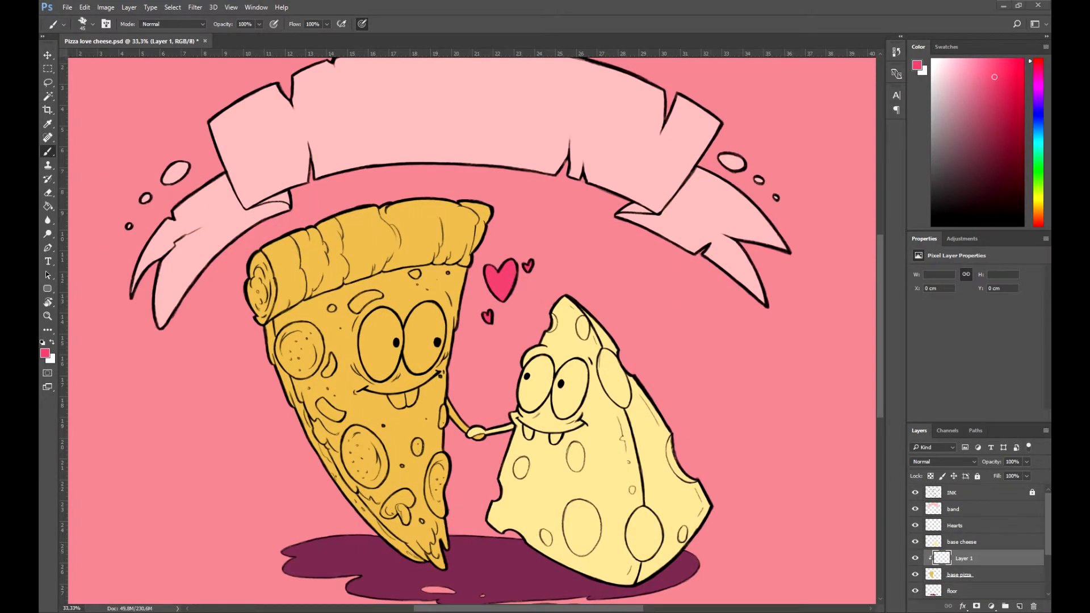
pyautogui.click(45, 354)
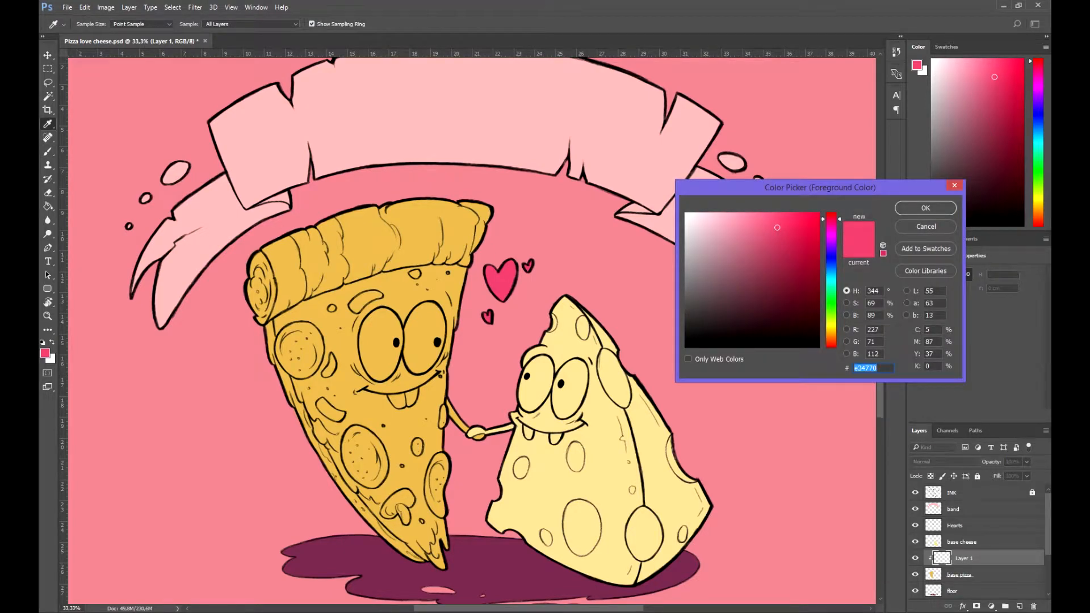
pyautogui.click(410, 295)
pyautogui.click(750, 221)
pyautogui.click(925, 208)
# Step: Paint the upper part of the pizza's cheese topping light yellow, resizing the brush to suit the area below the crust
pyautogui.moveTo(399, 305)
pyautogui.mouseDown()
pyautogui.moveTo(423, 285)
pyautogui.moveTo(355, 330)
pyautogui.moveTo(433, 448)
pyautogui.moveTo(434, 545)
pyautogui.moveTo(321, 350)
pyautogui.moveTo(406, 285)
pyautogui.mouseUp()
pyautogui.hotkey('ctrl', 'z')
pyautogui.press(']')
pyautogui.press(']')
pyautogui.press(']')
pyautogui.press(']')
pyautogui.press(']')
pyautogui.press(']')
pyautogui.press('[')
pyautogui.press('[')
pyautogui.press('[')
pyautogui.press('[')
pyautogui.moveTo(312, 318)
pyautogui.mouseDown()
pyautogui.moveTo(382, 278)
pyautogui.moveTo(449, 273)
pyautogui.moveTo(295, 316)
pyautogui.moveTo(301, 325)
pyautogui.moveTo(288, 335)
pyautogui.mouseUp()
pyautogui.press('e')
pyautogui.press('b')
# Step: Fill the rest of the cheese topping light yellow down to the dripping tip with a smaller brush, and save the file
pyautogui.press('[')
pyautogui.press('[')
pyautogui.press('[')
pyautogui.press('[')
pyautogui.moveTo(306, 372)
pyautogui.mouseDown()
pyautogui.moveTo(308, 412)
pyautogui.moveTo(353, 486)
pyautogui.moveTo(425, 557)
pyautogui.mouseUp()
pyautogui.press('e')
pyautogui.hotkey('ctrl', 'z')
pyautogui.press('b')
pyautogui.moveTo(386, 511); pyautogui.dragTo(425, 548)
pyautogui.hotkey('ctrl', 's')
# Step: Paint the pizza's eyes and teeth cream (#ece5ce) on a second layer clipped to the base pizza layer
pyautogui.hotkey('ctrl', 'alt', 'shift', 'n')
pyautogui.hotkey('ctrl', 'alt', 'g')
pyautogui.click(45, 353)
pyautogui.click(704, 222)
pyautogui.click(925, 209)
pyautogui.moveTo(379, 321)
pyautogui.mouseDown()
pyautogui.moveTo(383, 370)
pyautogui.moveTo(393, 322)
pyautogui.moveTo(417, 361)
pyautogui.moveTo(434, 327)
pyautogui.moveTo(426, 310)
pyautogui.moveTo(440, 352)
pyautogui.mouseUp()
pyautogui.press('e')
pyautogui.press('b')
pyautogui.click(960, 591)
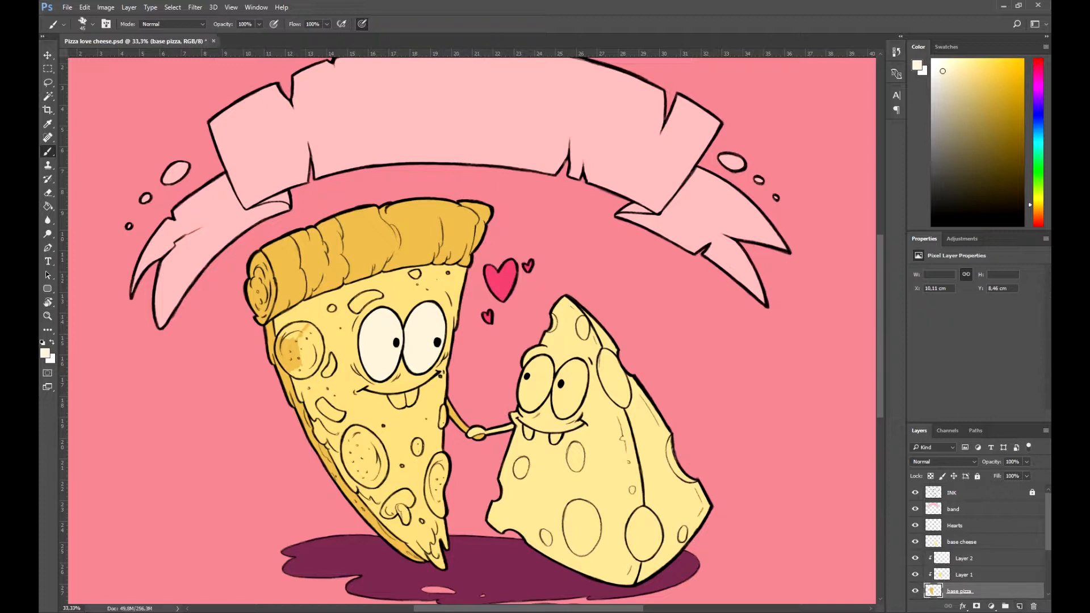
pyautogui.click(964, 558)
pyautogui.moveTo(399, 397); pyautogui.dragTo(394, 402)
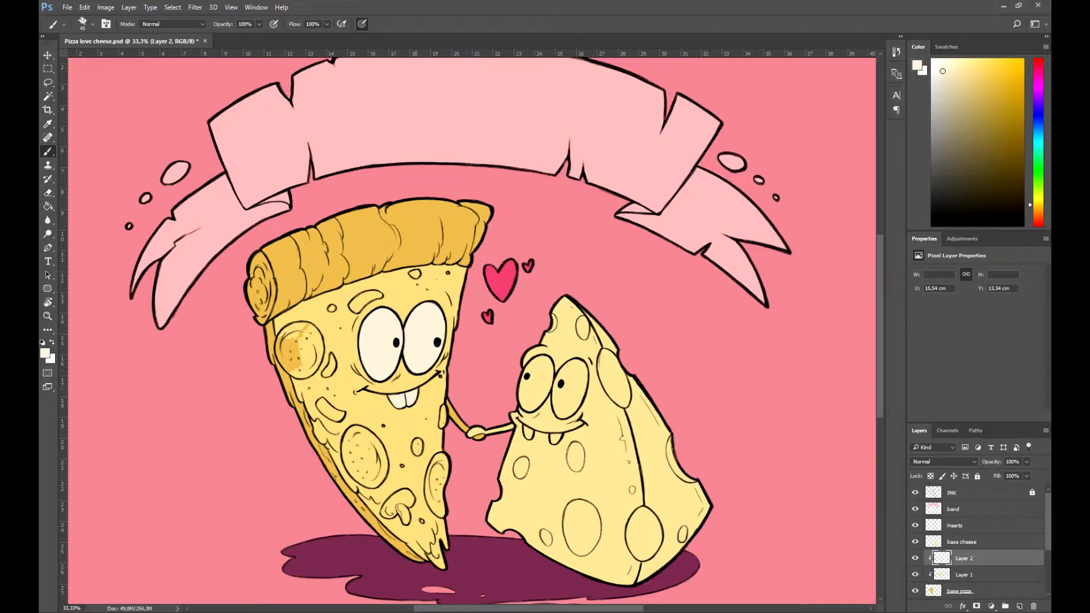
# Step: Add another clipped layer above the eye colour and paint the uppermost pepperoni slice orange-red
pyautogui.click(1020, 606)
pyautogui.hotkey('ctrl', 'alt', 'g')
pyautogui.click(45, 353)
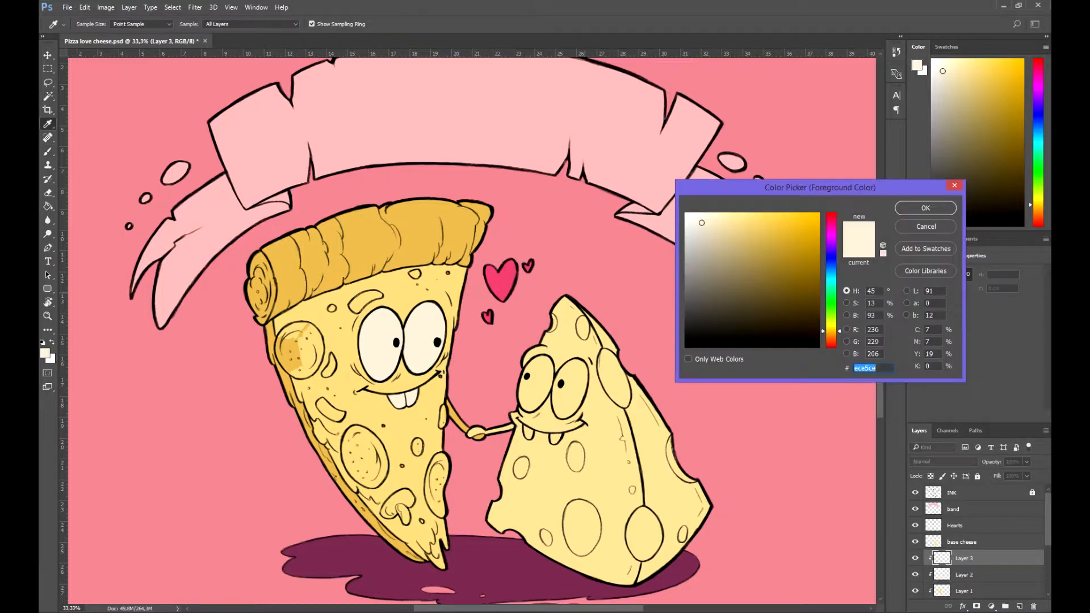
pyautogui.click(831, 342)
pyautogui.click(782, 230)
pyautogui.click(925, 208)
pyautogui.press('b')
pyautogui.moveTo(286, 340); pyautogui.dragTo(309, 364)
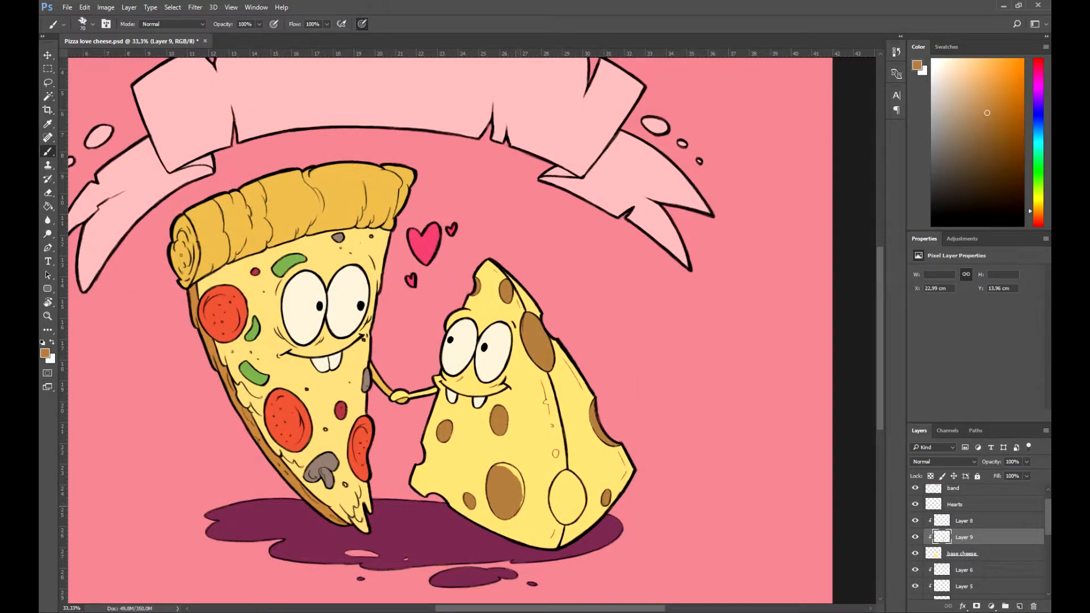
# Step: Clean the edge of the cheese's large front hole and paint the big hole on its lower corner brown
pyautogui.press('e')
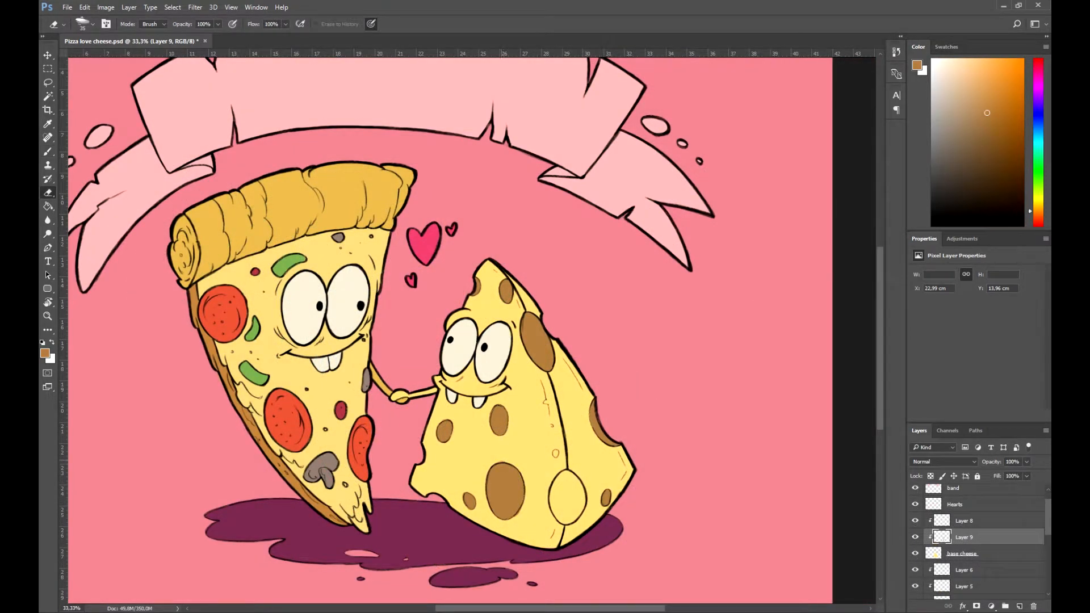
pyautogui.press('b')
pyautogui.moveTo(569, 478)
pyautogui.mouseDown()
pyautogui.moveTo(566, 502)
pyautogui.moveTo(583, 488)
pyautogui.moveTo(563, 471)
pyautogui.mouseUp()
pyautogui.press('e')
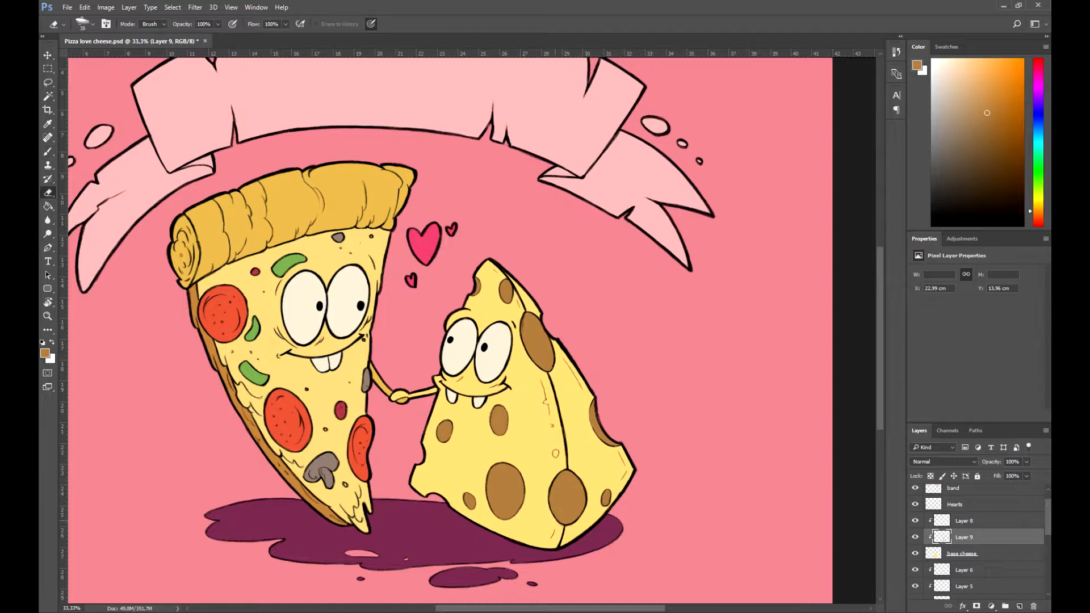
# Step: Raise the saturation of the cheese holes on Layer 9 to +24 with Hue/Saturation
pyautogui.hotkey('ctrl', '-')
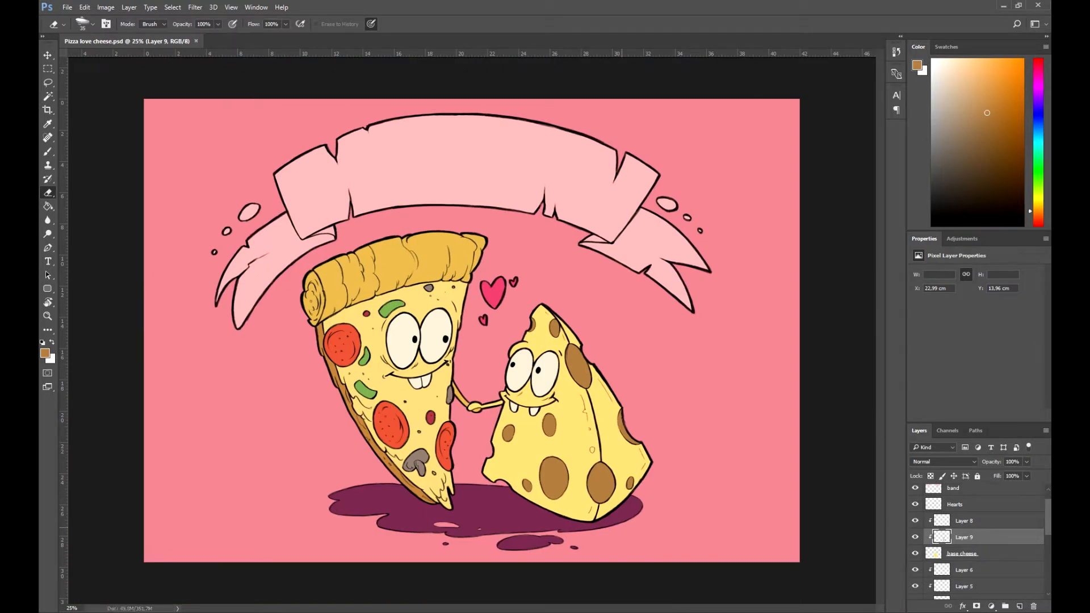
pyautogui.hotkey('ctrl', 'u')
pyautogui.moveTo(848, 276); pyautogui.dragTo(860, 276)
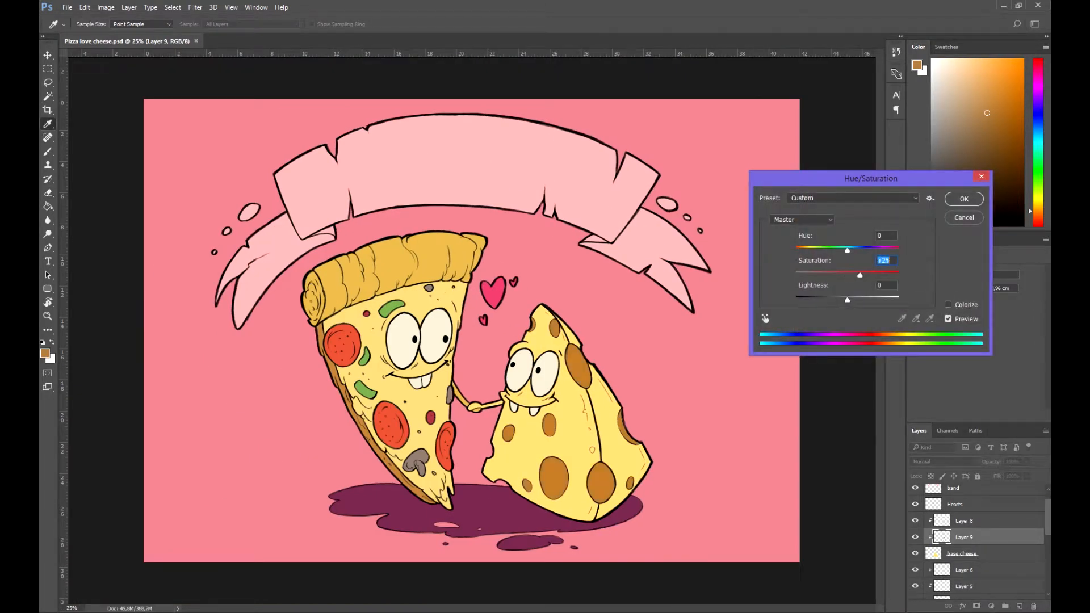
pyautogui.press('Return')
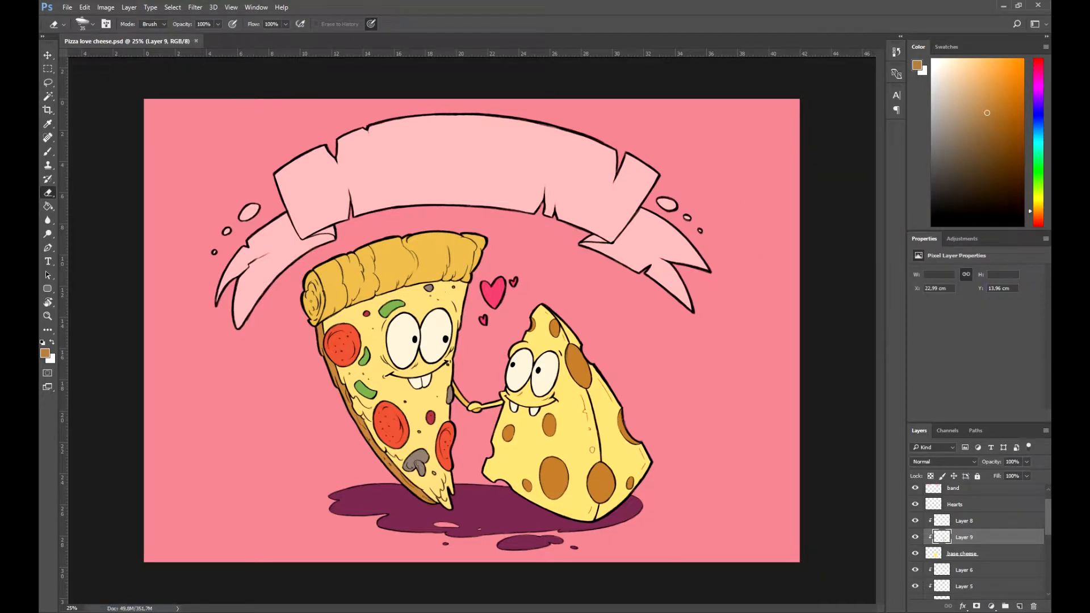
# Step: Adjust the Hearts layer with Hue/Saturation, setting lightness to -12 and raising the saturation
pyautogui.click(955, 504)
pyautogui.hotkey('ctrl', 'u')
pyautogui.moveTo(848, 300); pyautogui.dragTo(841, 300)
pyautogui.moveTo(848, 276); pyautogui.dragTo(862, 276)
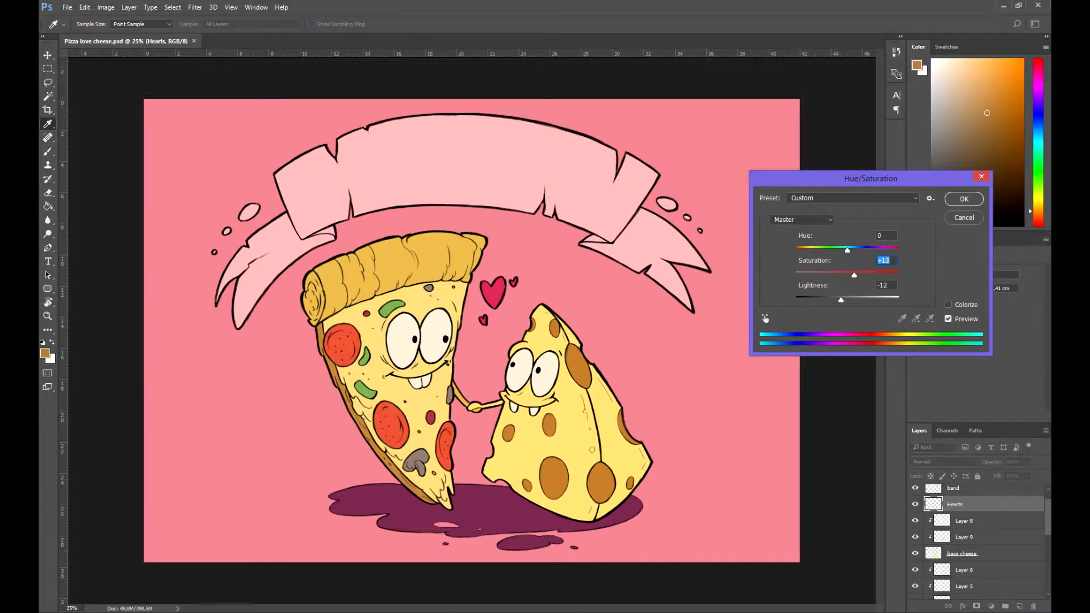
pyautogui.press('Return')
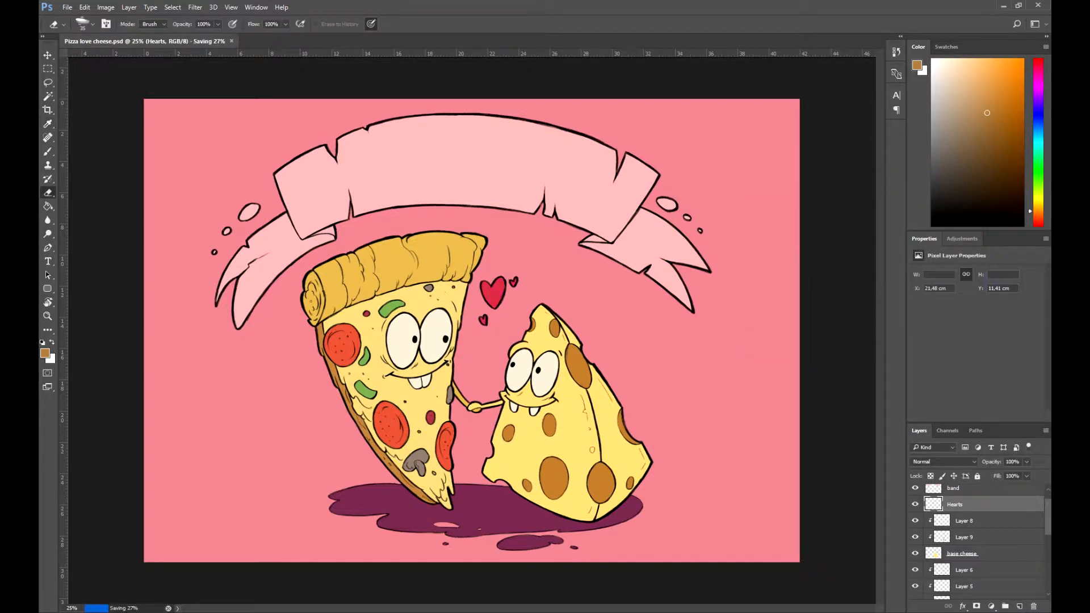
# Step: Add a clipped layer above Layer 6 in the pizza group, set it to Multiply and rename it shadow
pyautogui.scroll(1, 976, 542)
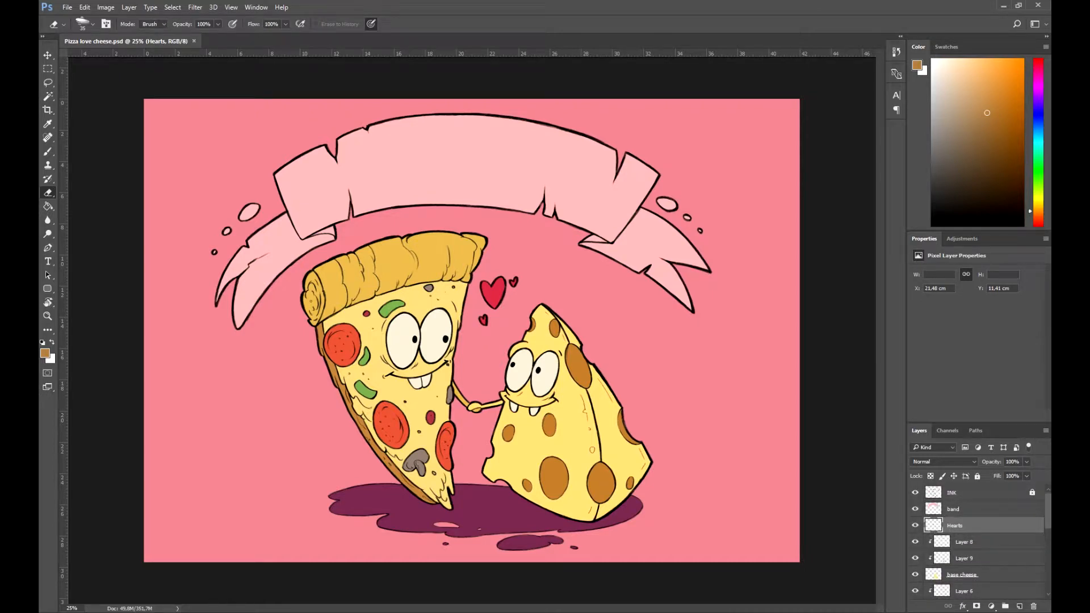
pyautogui.click(976, 543)
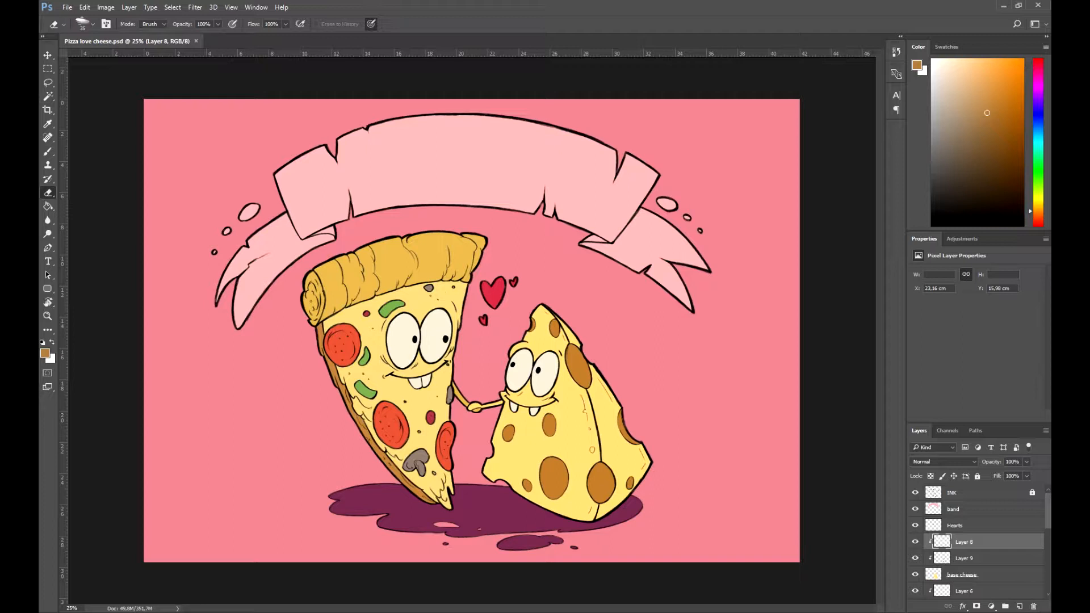
pyautogui.scroll(-2, 977, 542)
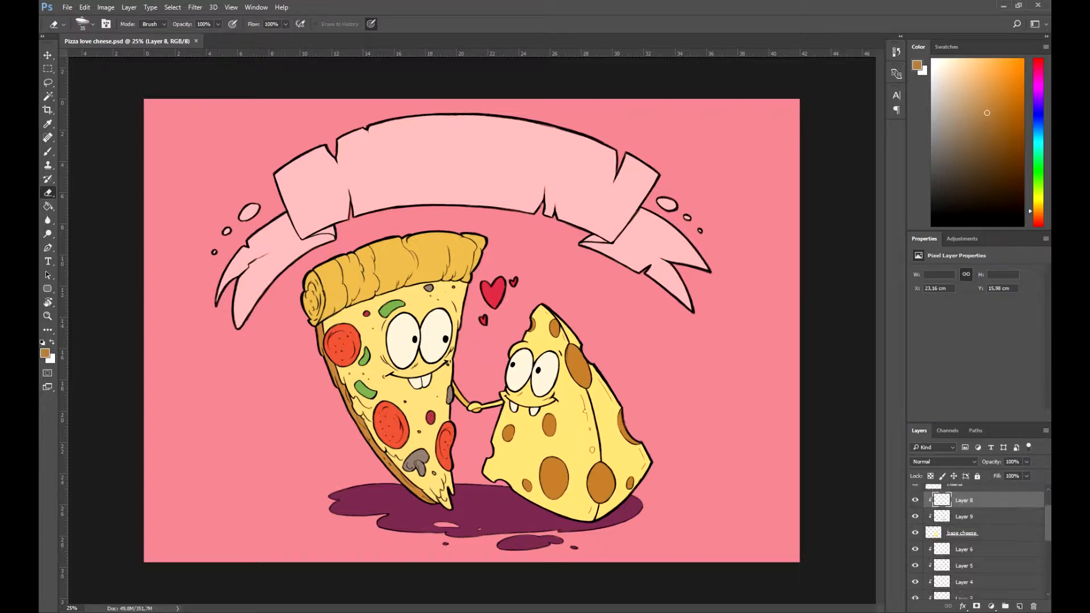
pyautogui.click(982, 551)
pyautogui.click(1020, 606)
pyautogui.hotkey('ctrl', 'alt', 'g')
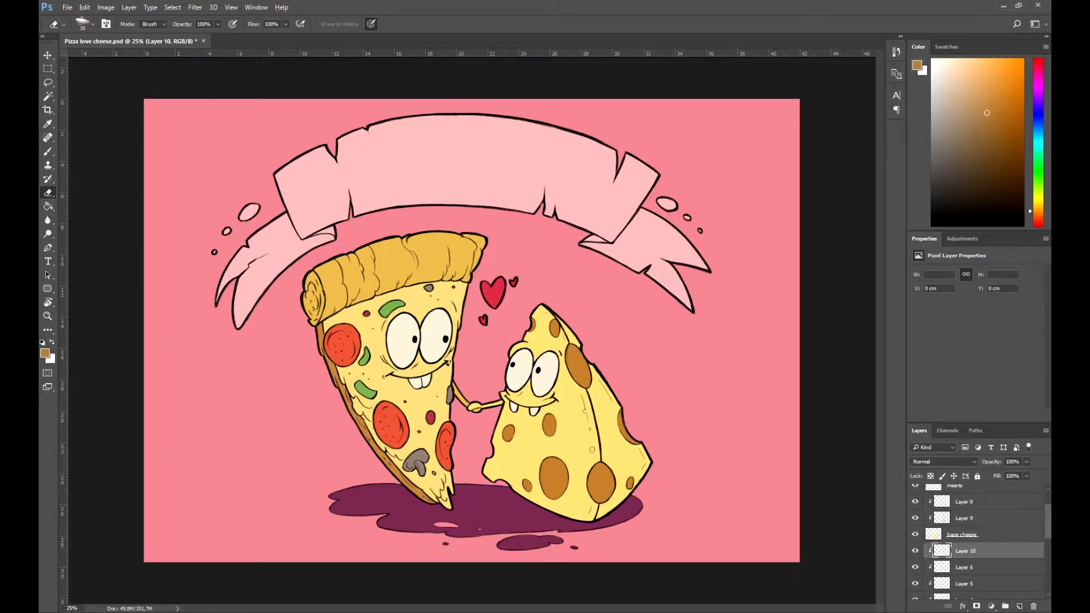
pyautogui.click(944, 462)
pyautogui.click(937, 281)
pyautogui.doubleClick(966, 551)
pyautogui.write('shadow')
pyautogui.press('Return')
# Step: Choose a different brush preset for shading and set the foreground to a magenta-purple based on the floor colour
pyautogui.press('b')
pyautogui.click(93, 24)
pyautogui.moveTo(187, 141); pyautogui.dragTo(188, 472)
pyautogui.doubleClick(128, 469)
pyautogui.keyDown('alt'); pyautogui.click(395, 500); pyautogui.keyUp('alt')
pyautogui.click(45, 353)
pyautogui.click(771, 258)
pyautogui.click(923, 211)
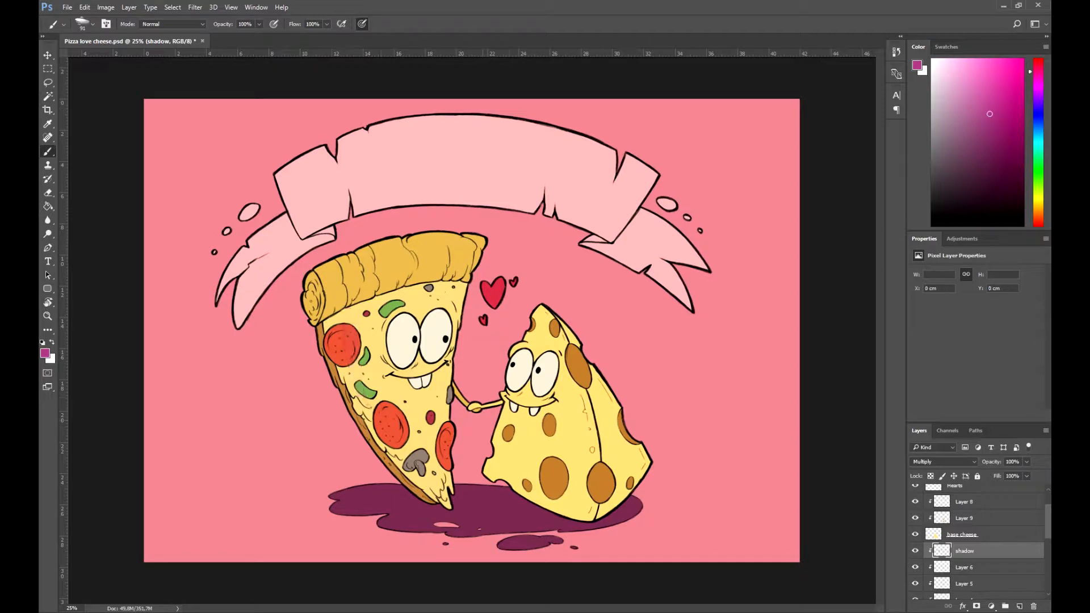
pyautogui.click(45, 353)
pyautogui.click(827, 228)
pyautogui.click(925, 208)
# Step: Paint the main shadow over the crust's rolled end, down the slice's outer edge and along the underside of the crust
pyautogui.moveTo(392, 326); pyautogui.dragTo(426, 421)
pyautogui.hotkey('ctrl', 'z')
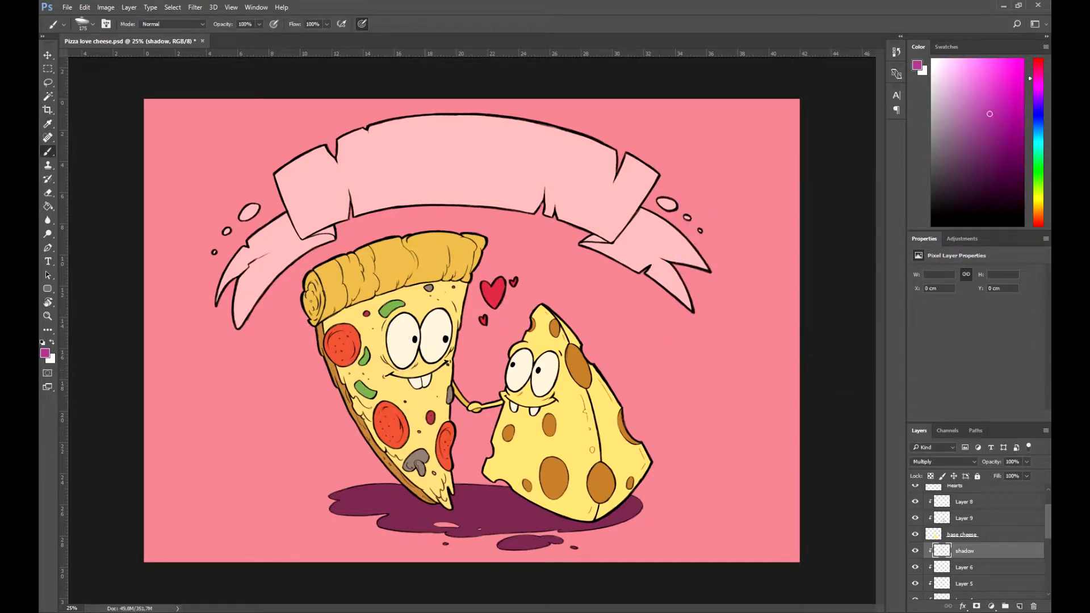
pyautogui.hotkey('ctrl', '+')
pyautogui.moveTo(253, 296)
pyautogui.mouseDown()
pyautogui.moveTo(290, 250)
pyautogui.moveTo(301, 400)
pyautogui.moveTo(307, 383)
pyautogui.moveTo(358, 500)
pyautogui.moveTo(423, 556)
pyautogui.mouseUp()
pyautogui.moveTo(304, 354)
pyautogui.mouseDown()
pyautogui.moveTo(369, 499)
pyautogui.moveTo(435, 560)
pyautogui.moveTo(392, 525)
pyautogui.mouseUp()
pyautogui.press('[')
pyautogui.press('[')
pyautogui.press('[')
pyautogui.press('[')
pyautogui.moveTo(304, 307); pyautogui.dragTo(467, 267)
pyautogui.moveTo(466, 267)
pyautogui.mouseDown()
pyautogui.moveTo(321, 306)
pyautogui.moveTo(469, 270)
pyautogui.mouseUp()
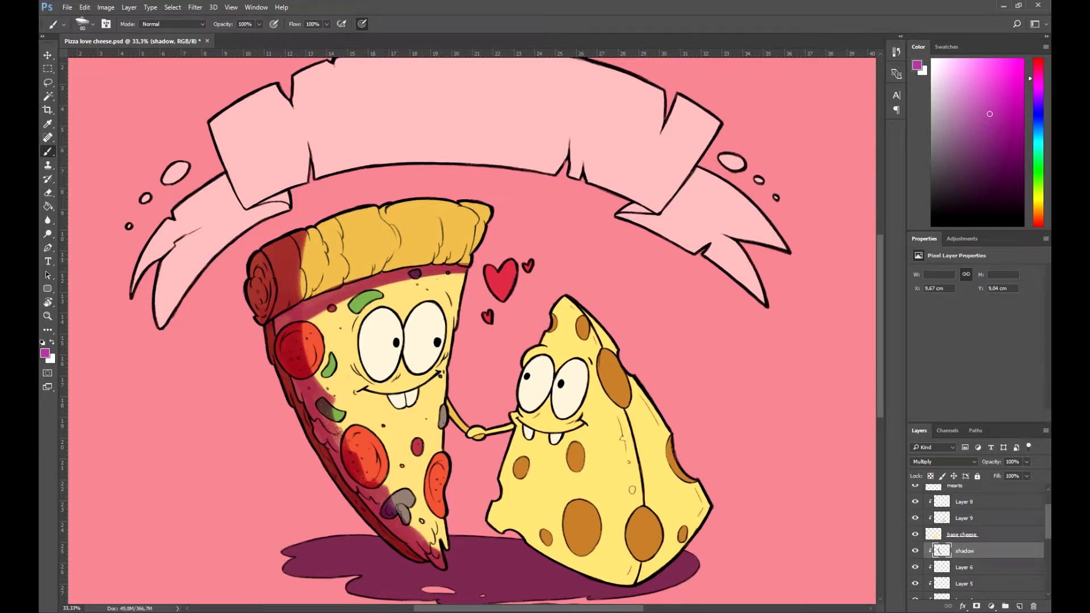
# Step: Extend the pizza's shadow around the toppings along the slice's outer side with short strokes
pyautogui.moveTo(314, 380); pyautogui.dragTo(326, 364)
pyautogui.moveTo(379, 487); pyautogui.dragTo(389, 472)
pyautogui.moveTo(328, 421)
pyautogui.mouseDown()
pyautogui.moveTo(345, 420)
pyautogui.moveTo(340, 448)
pyautogui.mouseUp()
pyautogui.moveTo(319, 381); pyautogui.dragTo(338, 381)
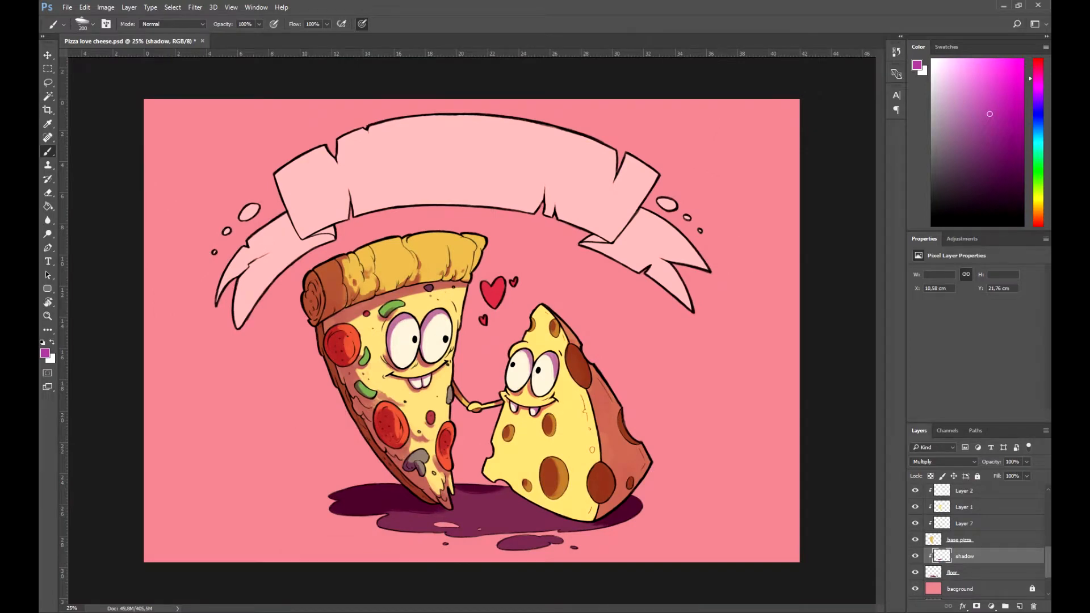
# Step: Undo the last floor shadow stroke and try shading between the pizza tip and the cheese with a smaller brush
pyautogui.hotkey('ctrl', 'z')
pyautogui.press('[')
pyautogui.press('[')
pyautogui.press('[')
pyautogui.press('[')
pyautogui.press('[')
pyautogui.moveTo(456, 497); pyautogui.dragTo(510, 489)
pyautogui.hotkey('ctrl', 'alt', 'z')
pyautogui.hotkey('ctrl', 'alt', 'z')
pyautogui.press('e')
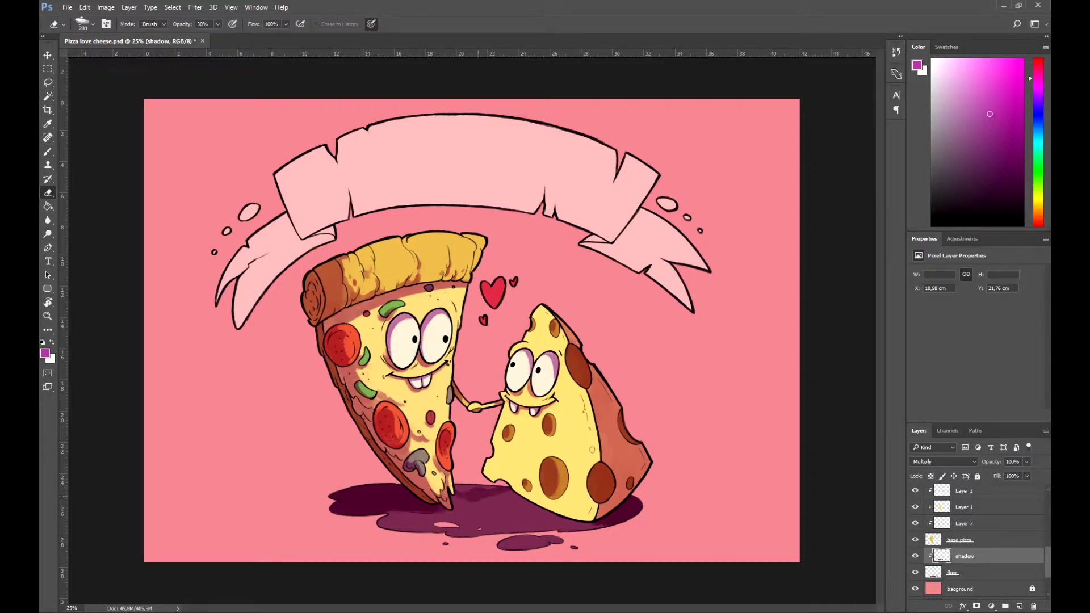
# Step: Save the file, lock the transparent pixels of the base cheese layer and switch to the Gradient tool
pyautogui.hotkey('ctrl', 's')
pyautogui.keyDown('shift'); pyautogui.click(965, 573); pyautogui.keyUp('shift')
pyautogui.click(966, 557)
pyautogui.scroll(8, 966, 528)
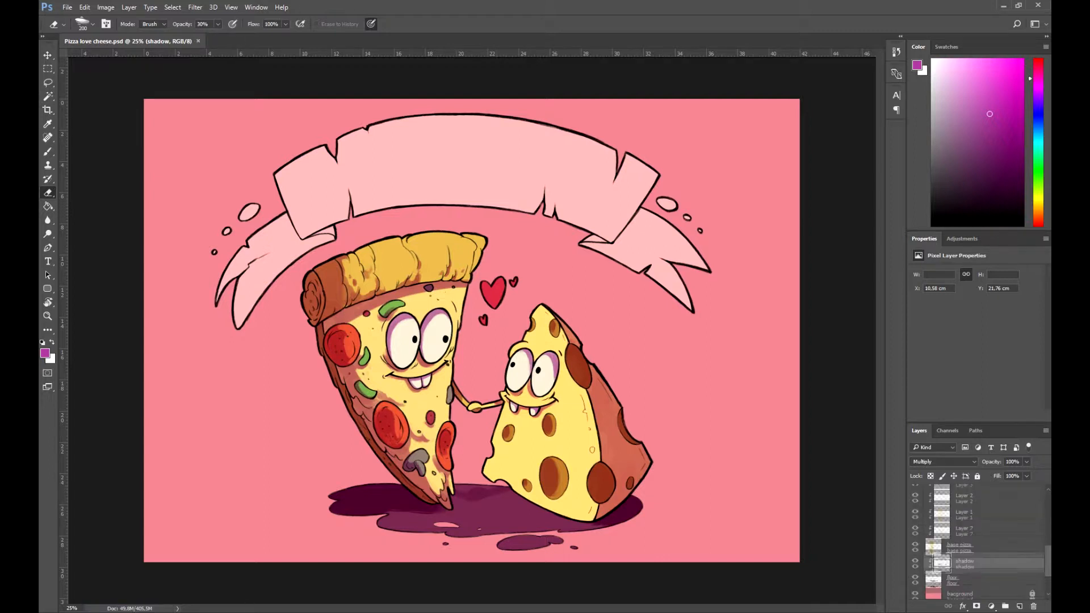
pyautogui.click(965, 524)
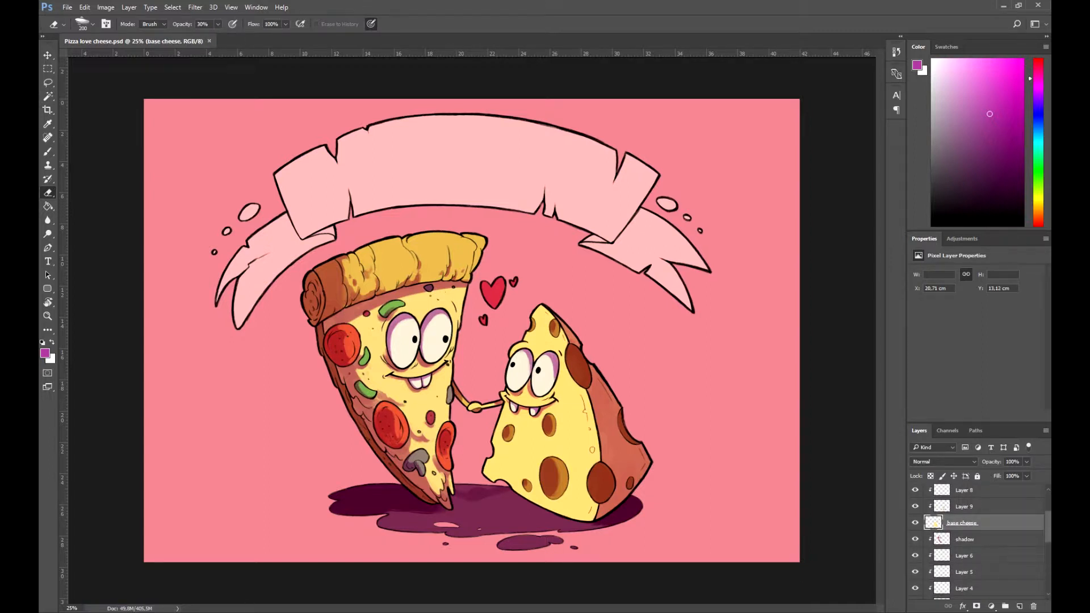
pyautogui.click(930, 477)
pyautogui.click(48, 206)
pyautogui.click(91, 205)
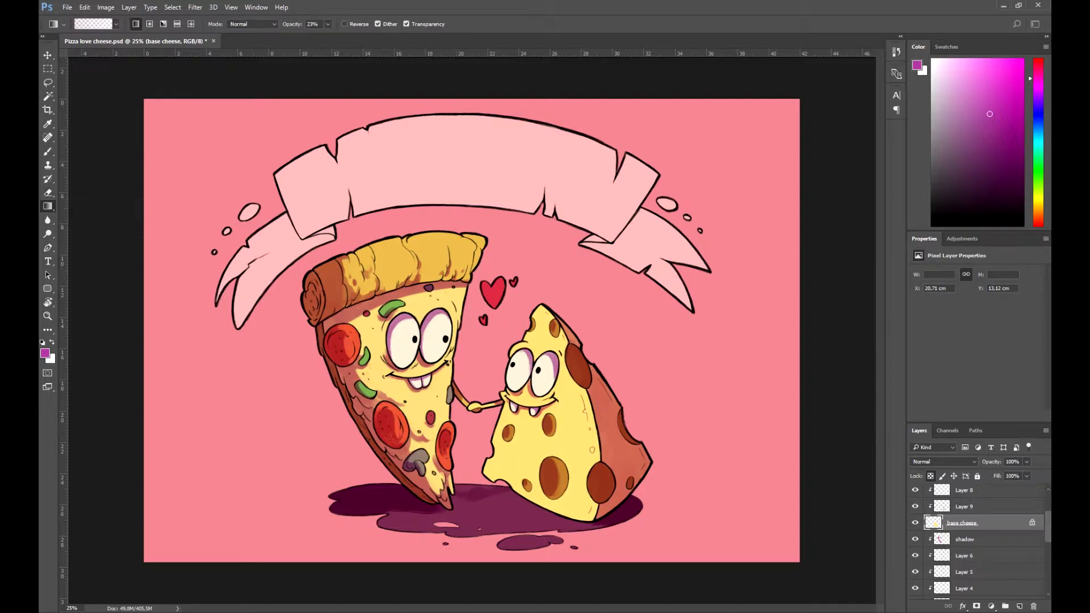
# Step: Apply an orange gradient from the cheese wedge's tip down over its body, and save the file
pyautogui.keyDown('alt'); pyautogui.click(529, 439); pyautogui.keyUp('alt')
pyautogui.click(45, 354)
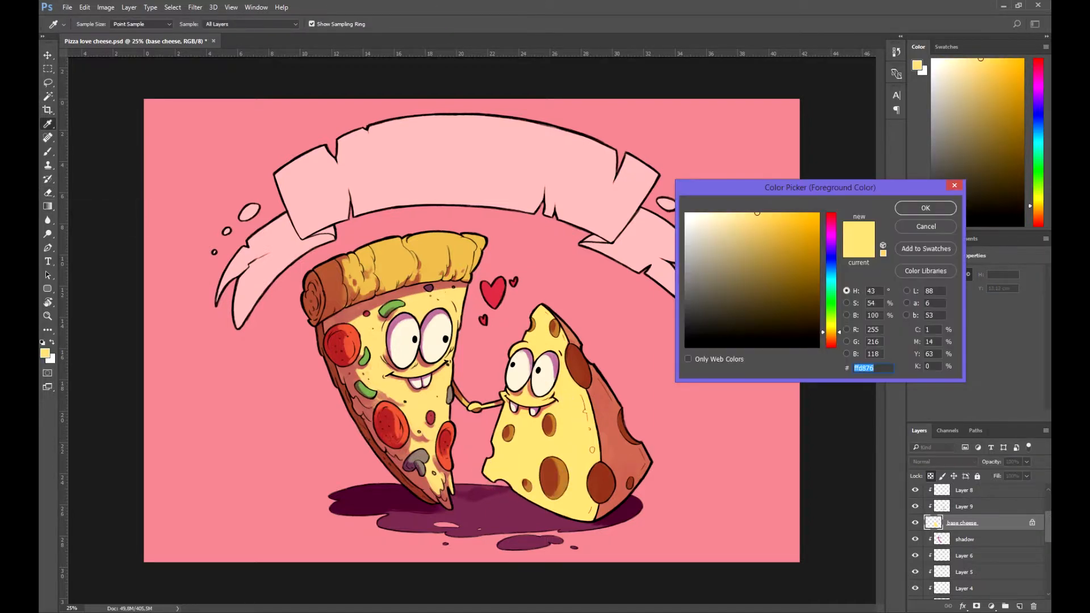
pyautogui.moveTo(831, 331); pyautogui.dragTo(831, 339)
pyautogui.moveTo(757, 213); pyautogui.dragTo(785, 224)
pyautogui.click(925, 208)
pyautogui.moveTo(539, 291); pyautogui.dragTo(538, 355)
pyautogui.hotkey('ctrl', 'z')
pyautogui.moveTo(536, 297); pyautogui.dragTo(557, 438)
pyautogui.hotkey('ctrl', 's')
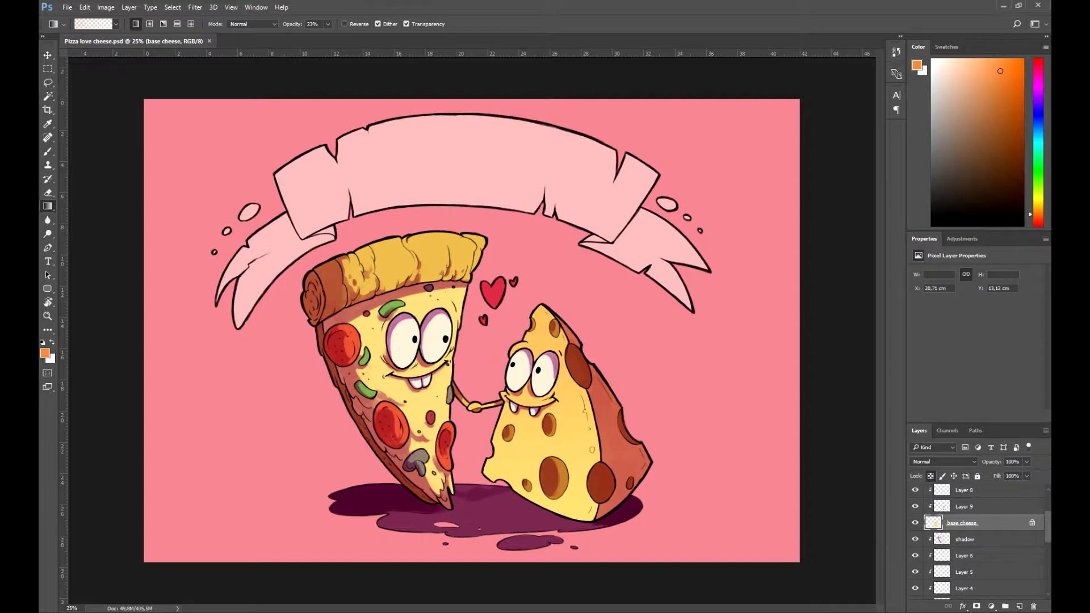
# Step: Check which parts the cheese and pizza layers hold and lock the transparent pixels of the base pizza layer
pyautogui.click(964, 507)
pyautogui.click(915, 506)
pyautogui.click(915, 507)
pyautogui.scroll(2, 964, 523)
pyautogui.click(965, 541)
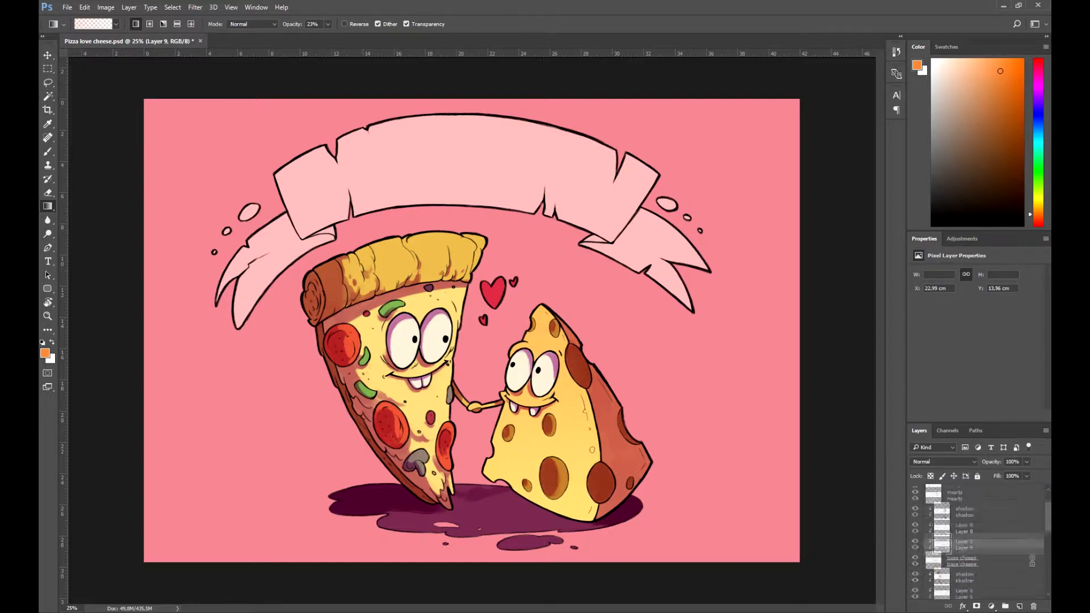
pyautogui.scroll(-6, 964, 542)
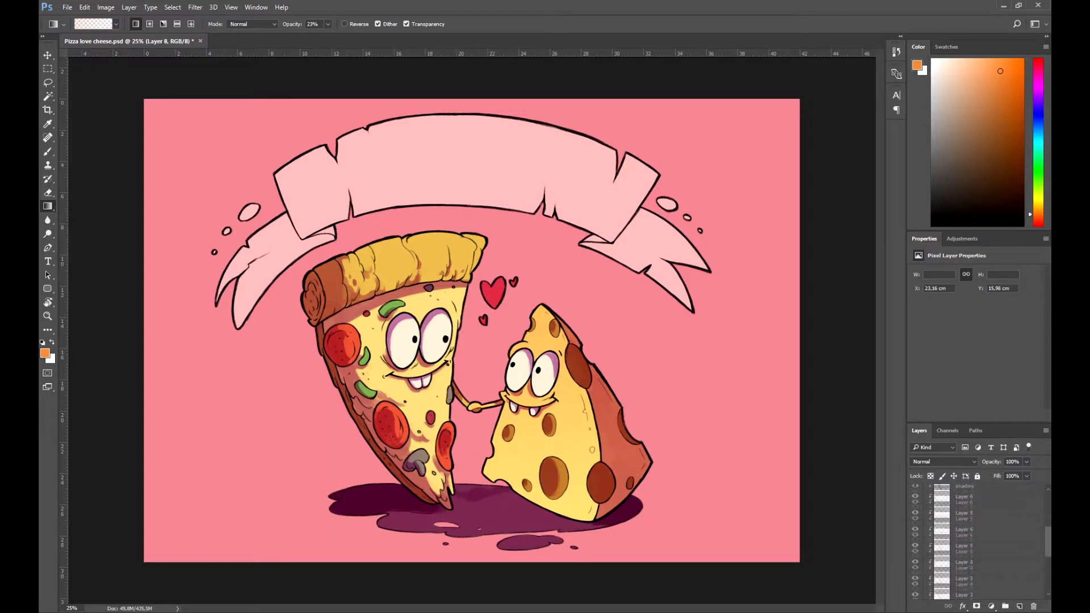
pyautogui.click(960, 568)
pyautogui.click(915, 569)
pyautogui.click(915, 569)
pyautogui.click(931, 476)
# Step: Apply dark reddish-brown gradients from the crust's upper edge downward on the base pizza layer, and save the file
pyautogui.click(45, 353)
pyautogui.click(391, 264)
pyautogui.click(831, 341)
pyautogui.click(771, 294)
pyautogui.click(831, 346)
pyautogui.click(925, 209)
pyautogui.moveTo(392, 236); pyautogui.dragTo(393, 282)
pyautogui.moveTo(397, 234); pyautogui.dragTo(399, 277)
pyautogui.hotkey('ctrl', 's')
# Step: Lock the transparent pixels of Layer 7 and set the foreground colour to dark red #5f1926
pyautogui.click(965, 552)
pyautogui.hotkey('ctrl', 'u')
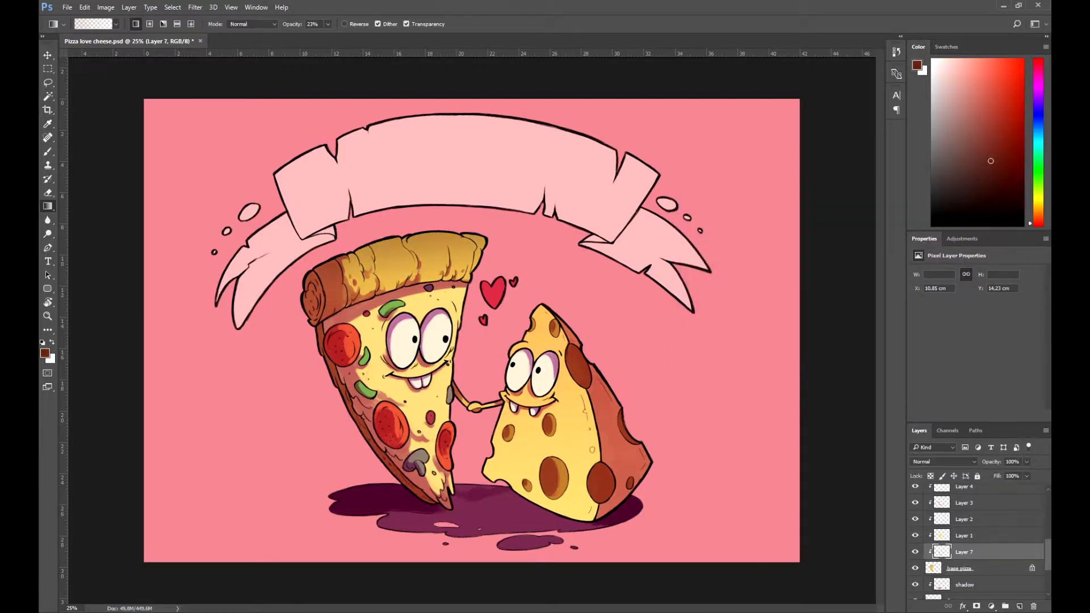
pyautogui.press('/')
pyautogui.keyDown('alt'); pyautogui.click(335, 284); pyautogui.keyUp('alt')
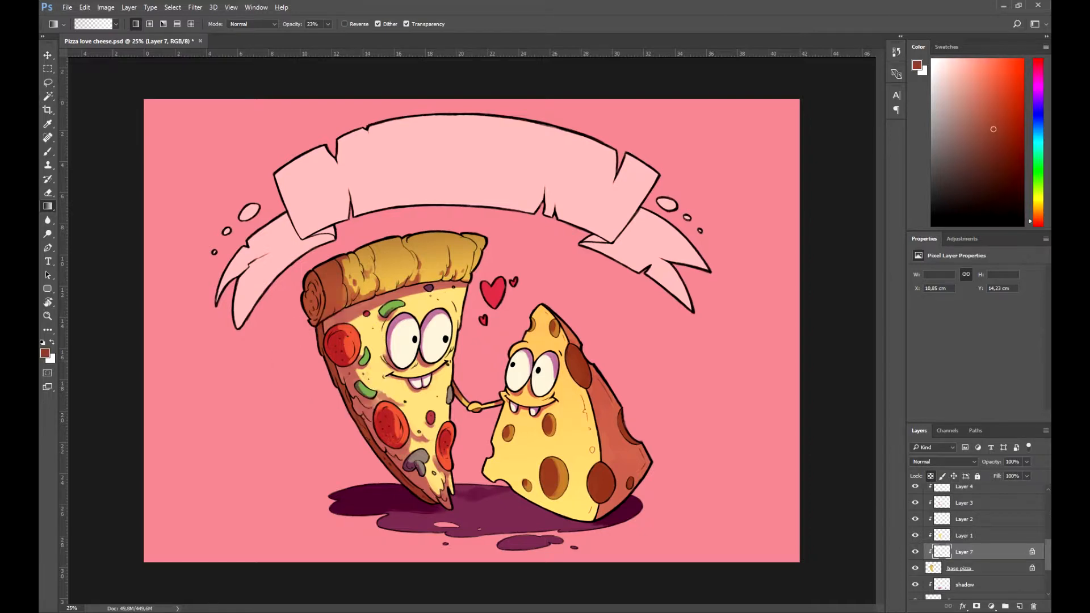
pyautogui.click(45, 353)
pyautogui.click(832, 214)
pyautogui.click(784, 298)
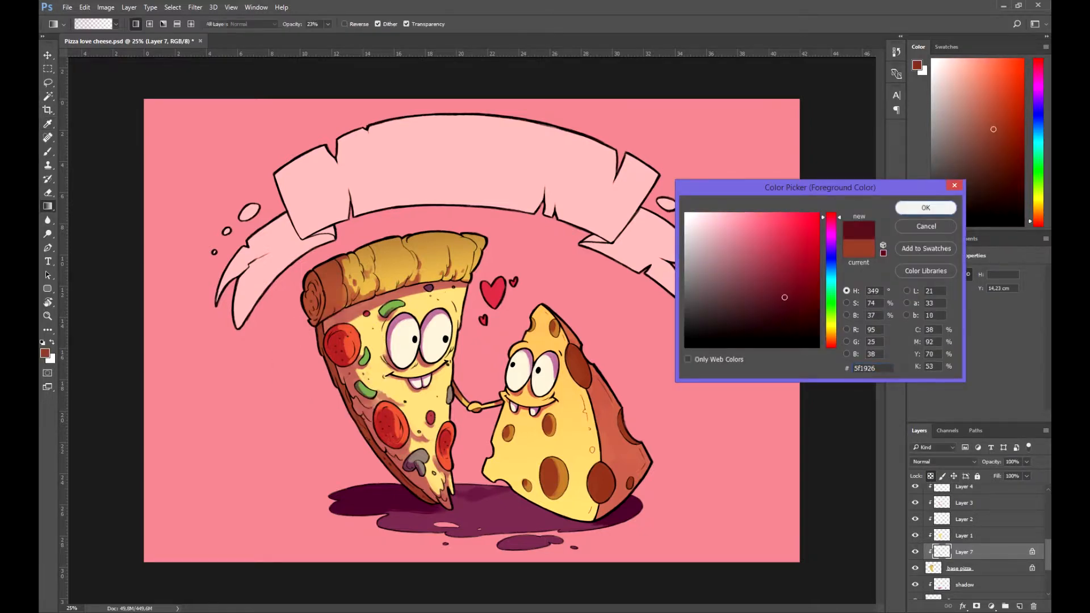
pyautogui.click(926, 208)
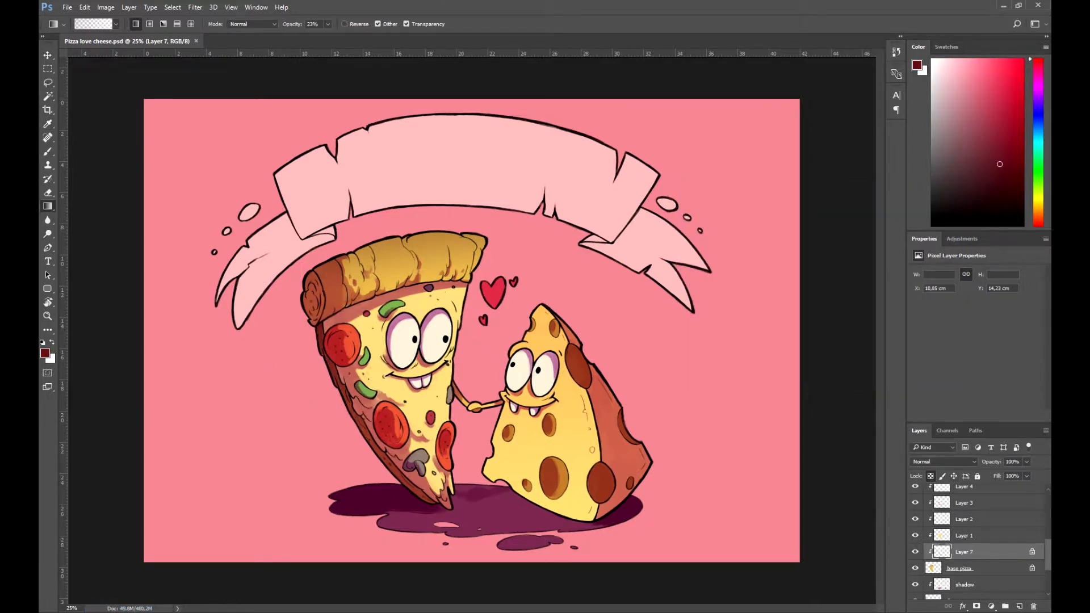
# Step: Lock Layer 1's transparent pixels, apply orange and rust-brown gradients from the crust down to the pizza's tip, and save the file
pyautogui.hotkey('alt', ']')
pyautogui.press('/')
pyautogui.keyDown('alt'); pyautogui.click(541, 325); pyautogui.keyUp('alt')
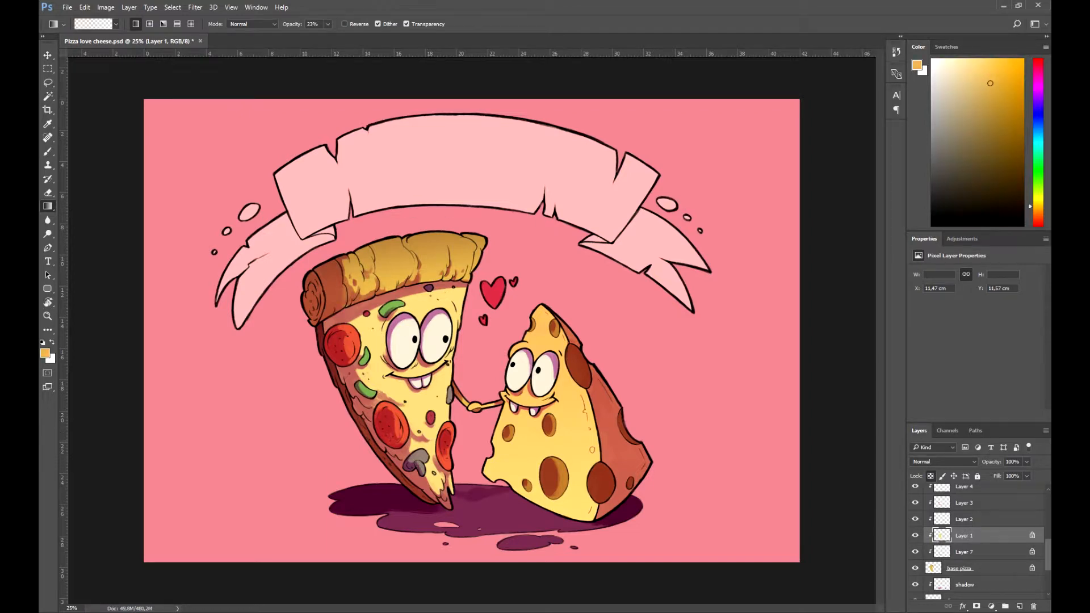
pyautogui.moveTo(429, 282); pyautogui.dragTo(437, 493)
pyautogui.keyDown('alt'); pyautogui.click(578, 367); pyautogui.keyUp('alt')
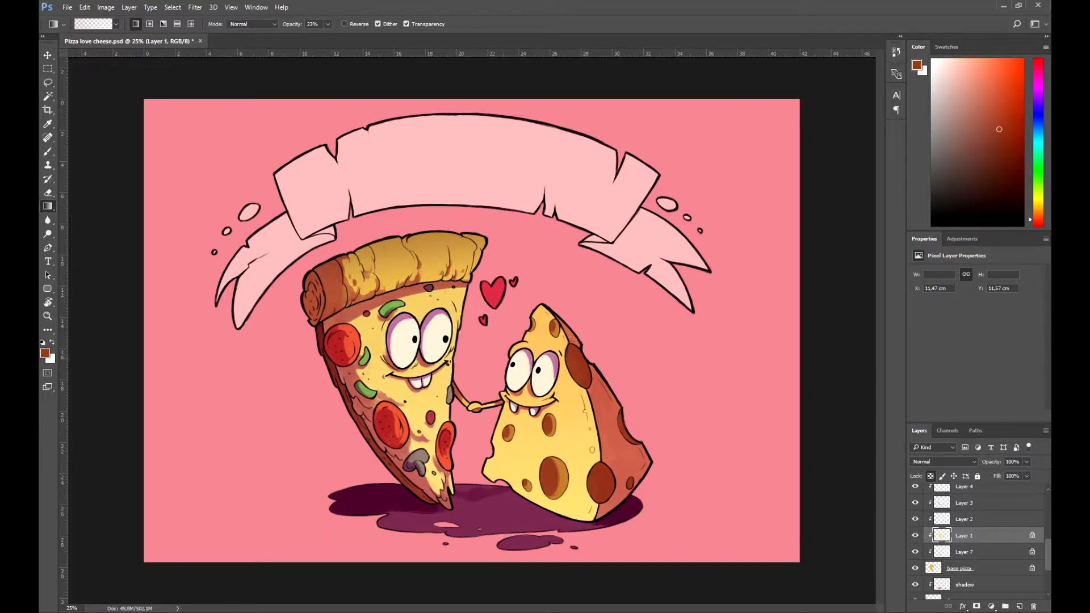
pyautogui.moveTo(413, 278); pyautogui.dragTo(439, 514)
pyautogui.hotkey('ctrl', 's')
# Step: Check which parts Layer 2 holds by hiding and reshowing it
pyautogui.click(964, 520)
pyautogui.click(916, 520)
pyautogui.click(916, 519)
pyautogui.hotkey('ctrl', '-')
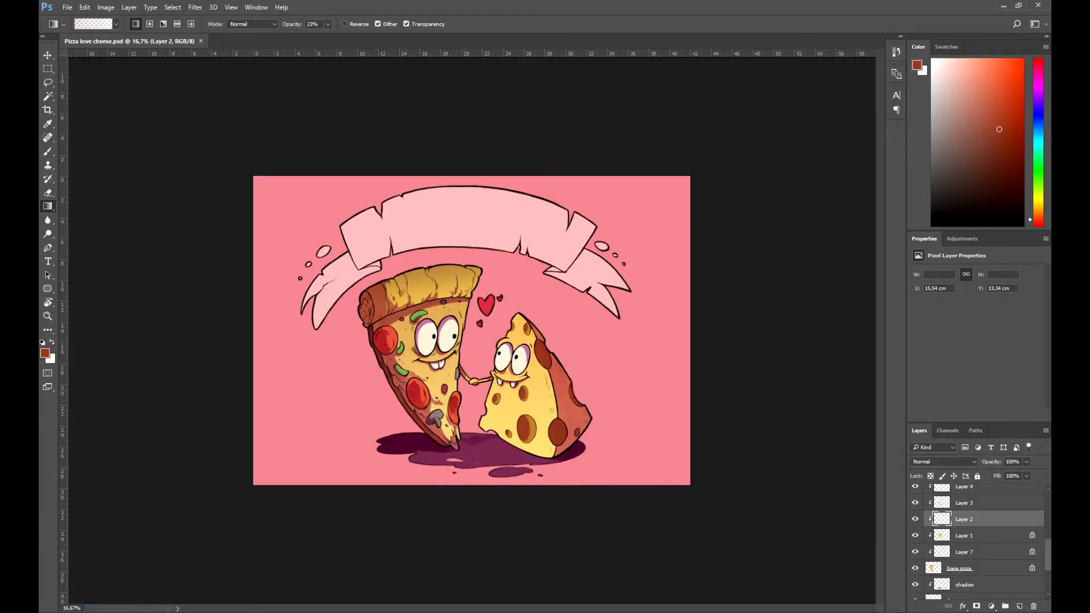
pyautogui.hotkey('ctrl', '+')
# Step: Lock the transparent pixels of Layer 3 and shade the pepperoni with dark purple sampled from the ground shadow
pyautogui.click(965, 503)
pyautogui.click(916, 503)
pyautogui.click(915, 503)
pyautogui.click(931, 476)
pyautogui.keyDown('alt'); pyautogui.click(400, 497); pyautogui.keyUp('alt')
pyautogui.hotkey('ctrl', '-')
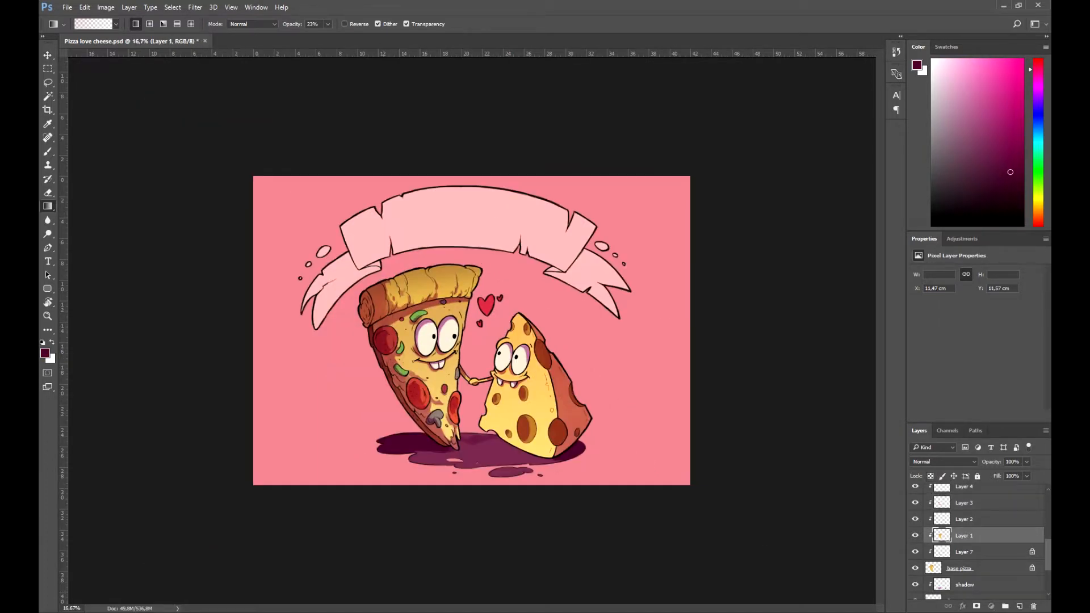
# Step: Unlock the transparent pixels of the base cheese layer and save the file
pyautogui.hotkey('alt', '[')
pyautogui.hotkey('alt', '[')
pyautogui.scroll(3, 984, 539)
pyautogui.click(965, 569)
pyautogui.click(931, 477)
pyautogui.hotkey('ctrl', '-')
pyautogui.hotkey('ctrl', '+')
pyautogui.hotkey('ctrl', '+')
pyautogui.hotkey('ctrl', 's')
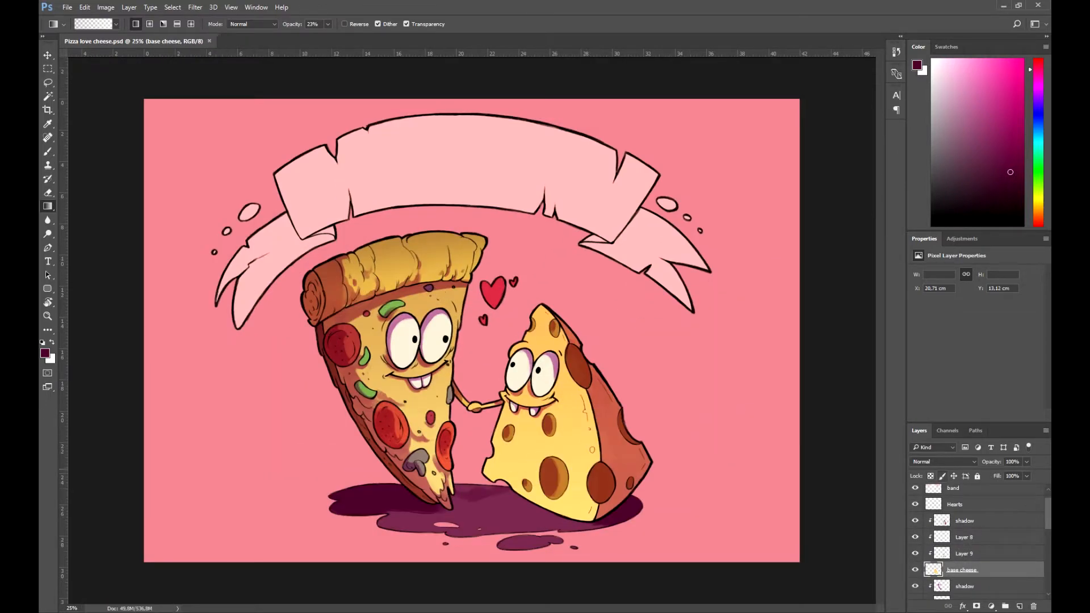
# Step: Switch the INK layer from fully locked to locked transparent pixels, ready for the Brush, and save the file
pyautogui.hotkey('alt', ']')
pyautogui.hotkey('alt', ']')
pyautogui.hotkey('alt', ']')
pyautogui.hotkey('alt', ']')
pyautogui.hotkey('alt', ']')
pyautogui.hotkey('alt', ']')
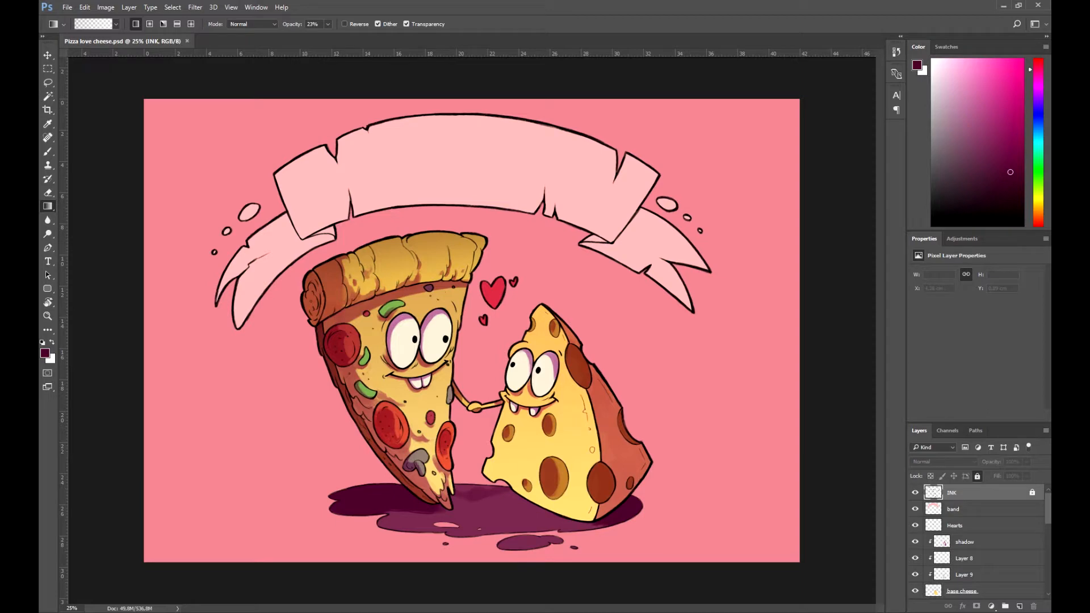
pyautogui.press('b')
pyautogui.hotkey('ctrl', 's')
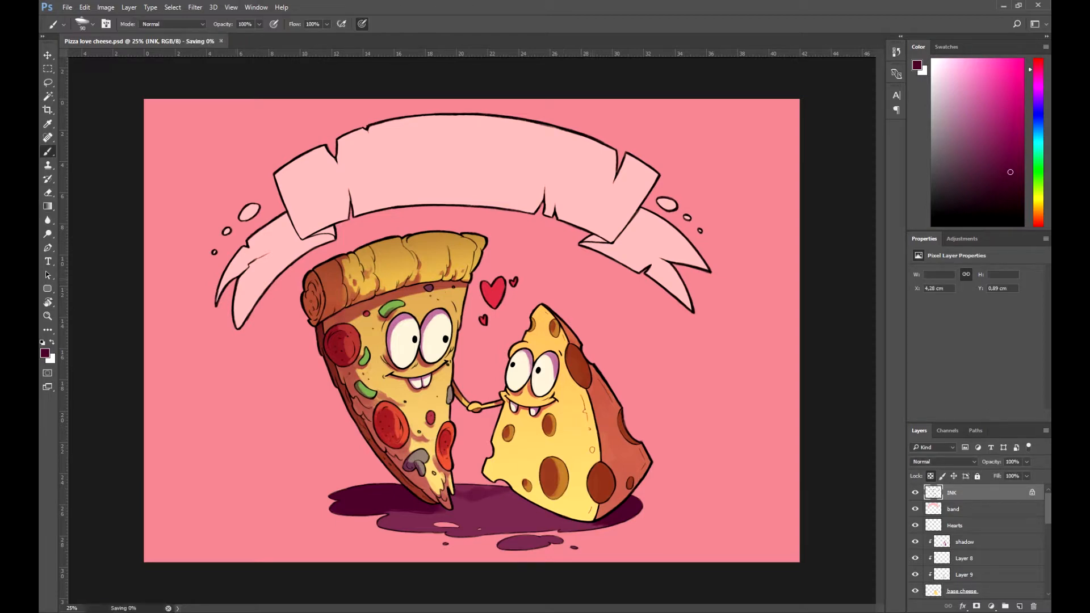
# Step: Recolour the ink outlines of the hearts with the red #d23549 sampled from the large heart, and save the file
pyautogui.keyDown('alt'); pyautogui.click(493, 292); pyautogui.keyUp('alt')
pyautogui.click(45, 353)
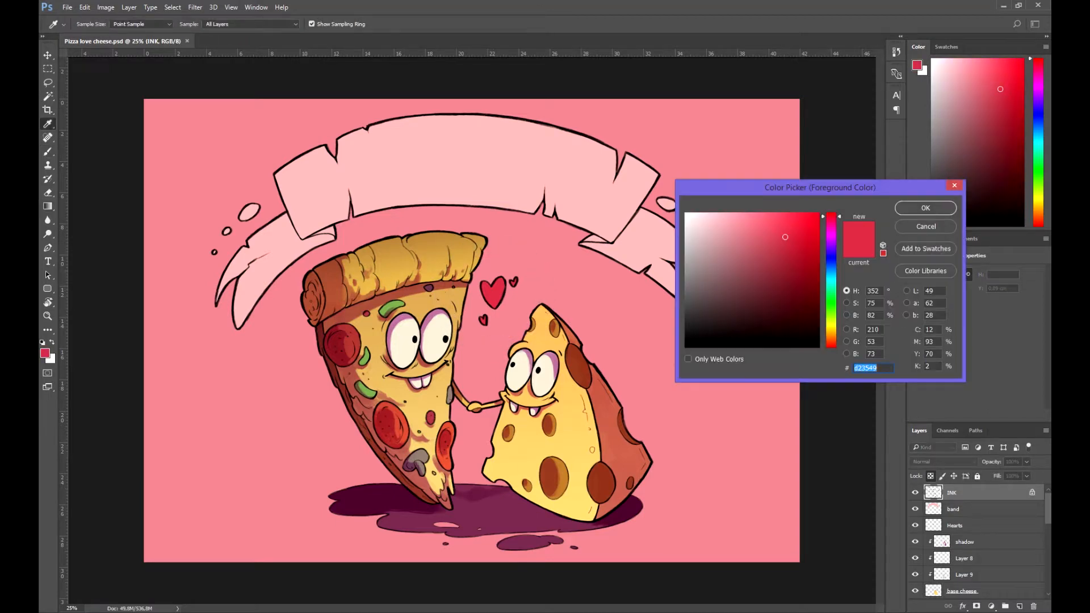
pyautogui.press('Return')
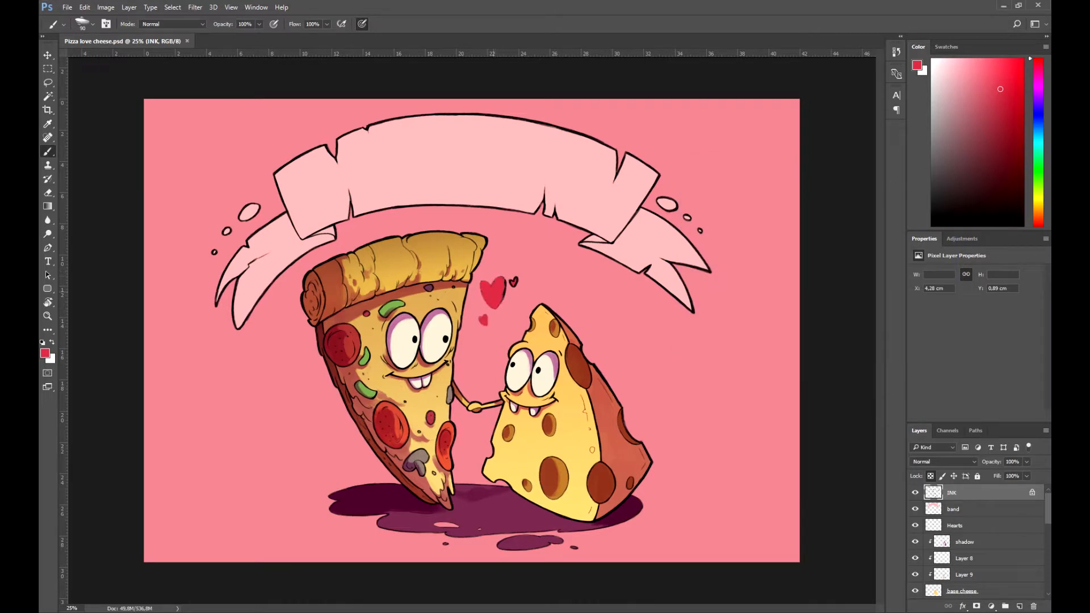
pyautogui.hotkey('ctrl', 's')
# Step: Try painting the cheese wedge's ink outline in an orange-brown derived from the hole colour #984723
pyautogui.keyDown('alt'); pyautogui.click(571, 408); pyautogui.keyUp('alt')
pyautogui.click(45, 354)
pyautogui.click(601, 483)
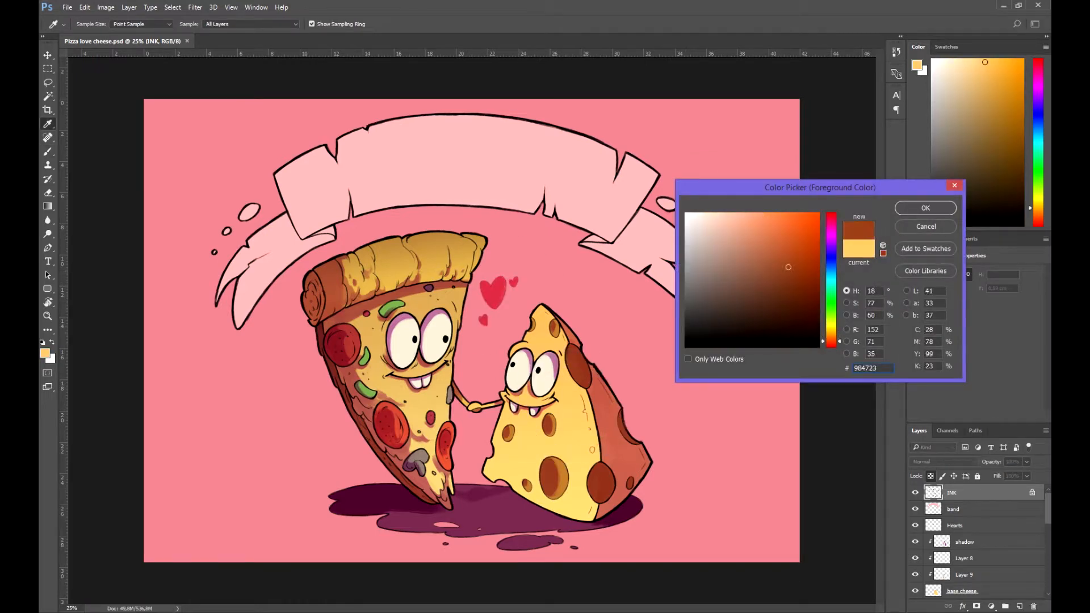
pyautogui.press('Return')
pyautogui.click(45, 353)
pyautogui.click(776, 248)
pyautogui.click(927, 207)
pyautogui.moveTo(524, 341)
pyautogui.mouseDown()
pyautogui.moveTo(567, 340)
pyautogui.moveTo(568, 353)
pyautogui.mouseUp()
pyautogui.hotkey('ctrl', 'z')
# Step: Paint the cheese wedge's ink lines reddish brown, enlarging the brush to 250 px for the strokes over the whole body
pyautogui.click(44, 354)
pyautogui.click(830, 344)
pyautogui.click(799, 270)
pyautogui.click(927, 206)
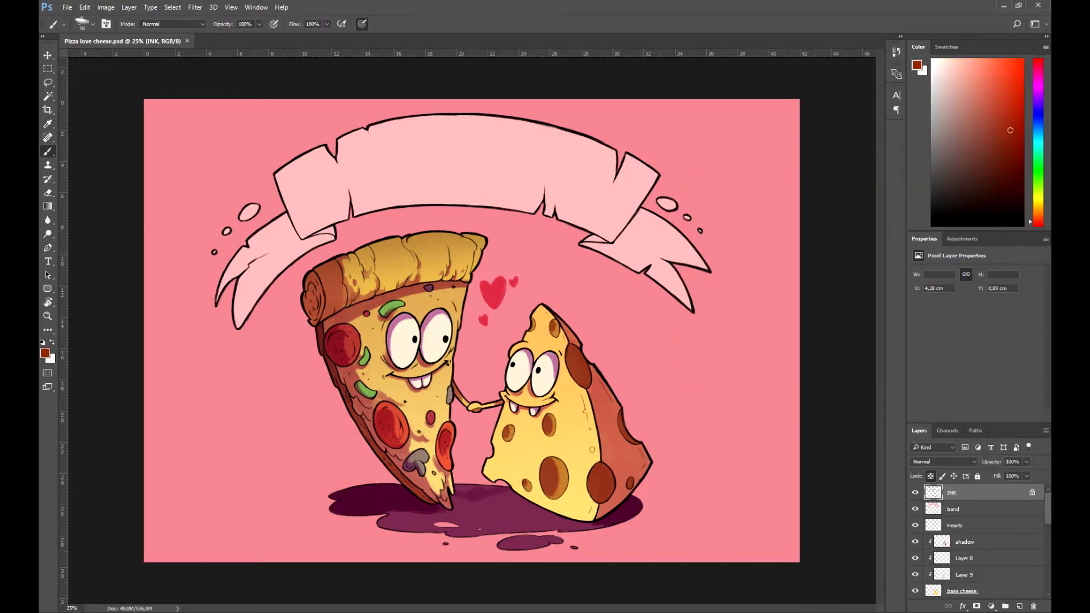
pyautogui.moveTo(543, 305); pyautogui.dragTo(585, 367)
pyautogui.press(']')
pyautogui.press(']')
pyautogui.press(']')
pyautogui.press(']')
pyautogui.press(']')
pyautogui.press(']')
pyautogui.moveTo(530, 342)
pyautogui.mouseDown()
pyautogui.moveTo(493, 472)
pyautogui.moveTo(602, 384)
pyautogui.moveTo(640, 483)
pyautogui.mouseUp()
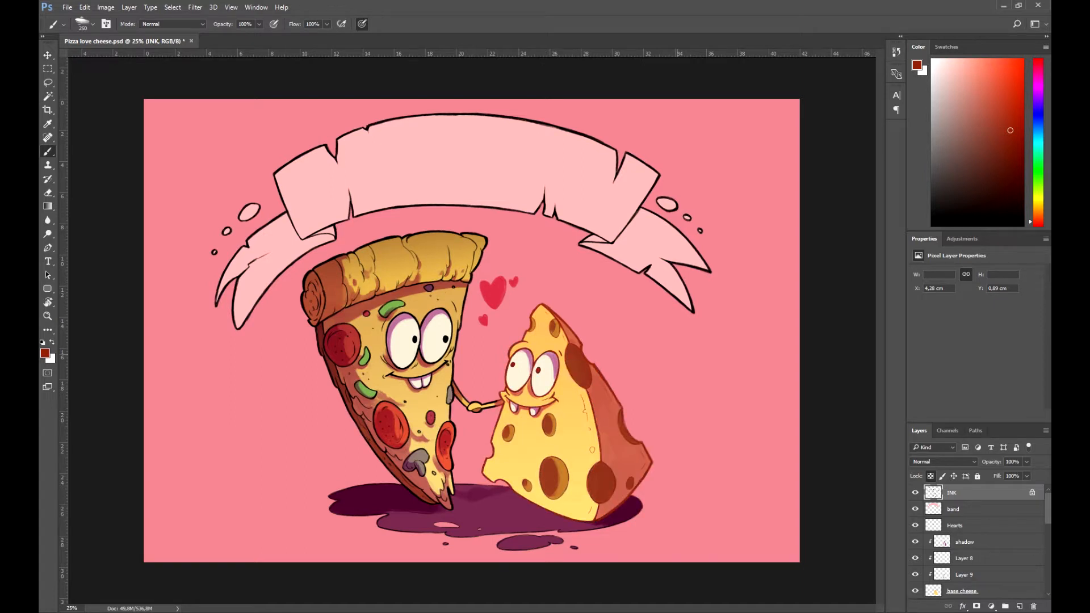
# Step: Darken the ink outline along the cheese wedge's shaded side and tip with a very dark reddish brown
pyautogui.click(45, 353)
pyautogui.click(786, 302)
pyautogui.click(926, 207)
pyautogui.moveTo(592, 520)
pyautogui.mouseDown()
pyautogui.moveTo(639, 483)
pyautogui.moveTo(653, 451)
pyautogui.mouseUp()
pyautogui.moveTo(596, 369); pyautogui.dragTo(643, 444)
pyautogui.moveTo(548, 307); pyautogui.dragTo(569, 322)
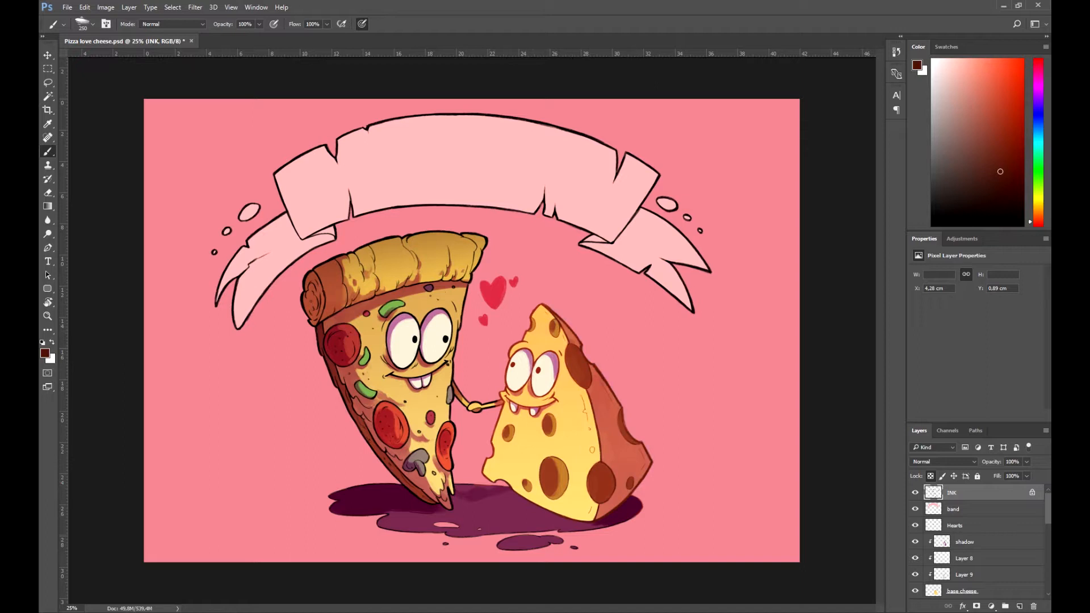
# Step: Reset the colours to default and repaint the outlines and pupils of the cheese's eyes black
pyautogui.press('d')
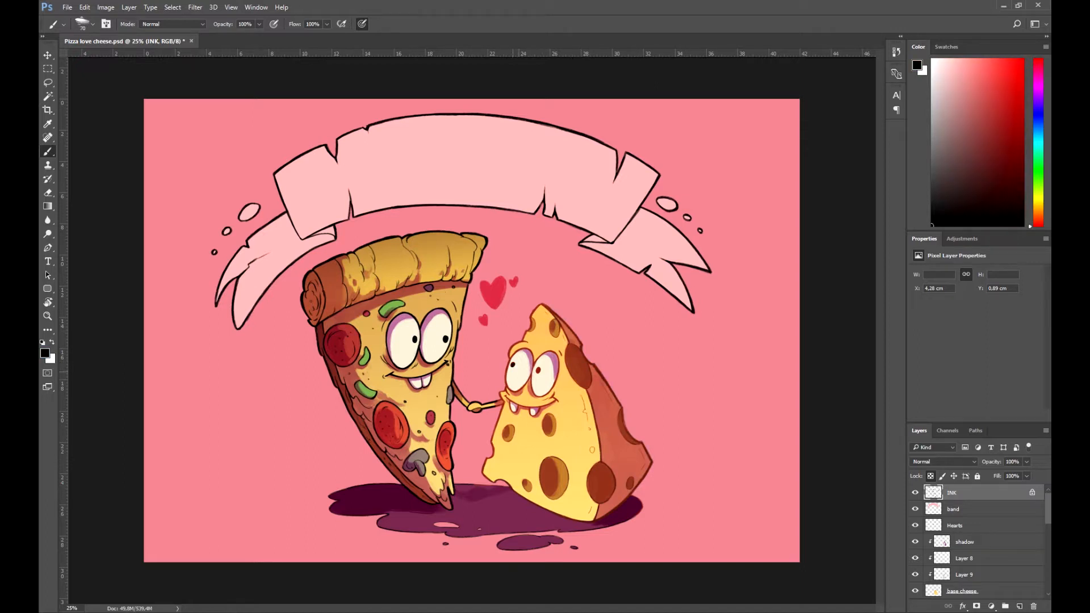
pyautogui.moveTo(512, 355)
pyautogui.mouseDown()
pyautogui.moveTo(506, 382)
pyautogui.moveTo(523, 390)
pyautogui.moveTo(543, 355)
pyautogui.moveTo(524, 349)
pyautogui.mouseUp()
pyautogui.moveTo(543, 393); pyautogui.dragTo(559, 367)
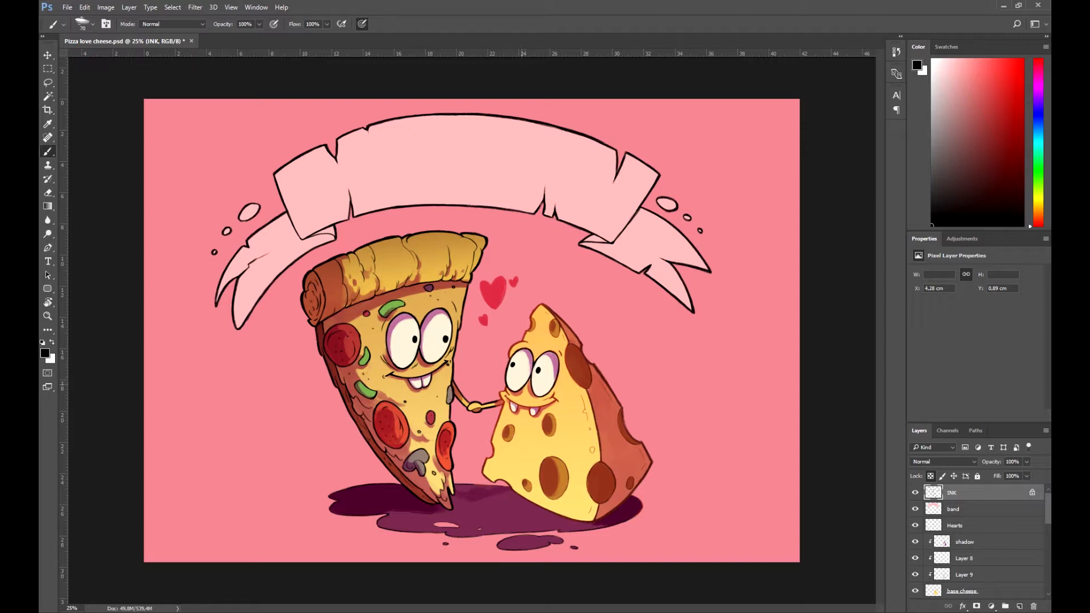
# Step: Set the brush colour to ochre brown, resample dark reddish brown from the wedge's shaded edge, and save the file
pyautogui.click(45, 353)
pyautogui.click(524, 423)
pyautogui.click(781, 267)
pyautogui.click(926, 209)
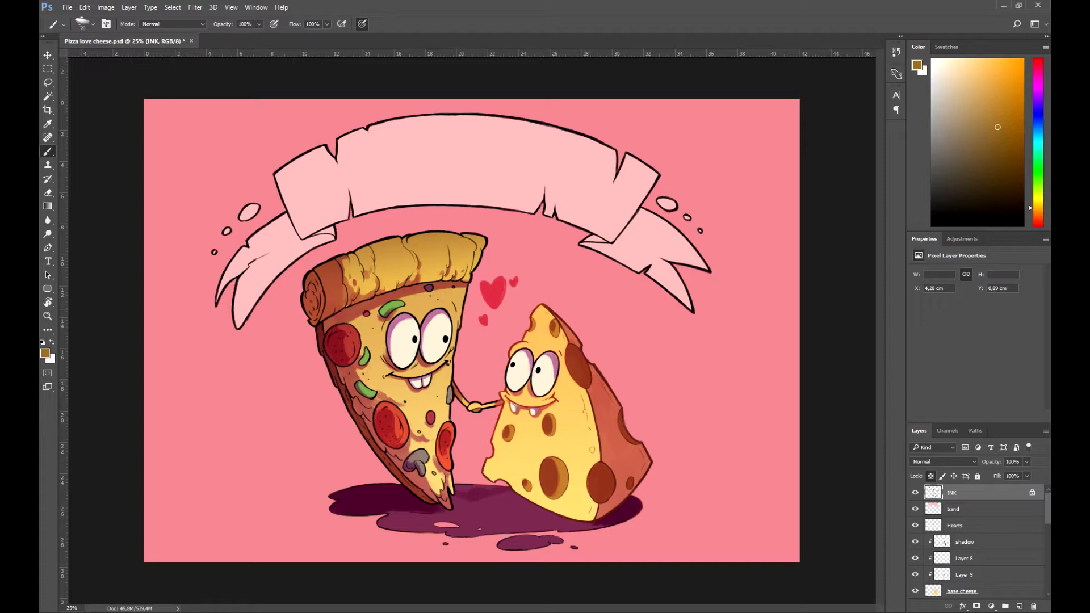
pyautogui.keyDown('alt'); pyautogui.click(597, 366); pyautogui.keyUp('alt')
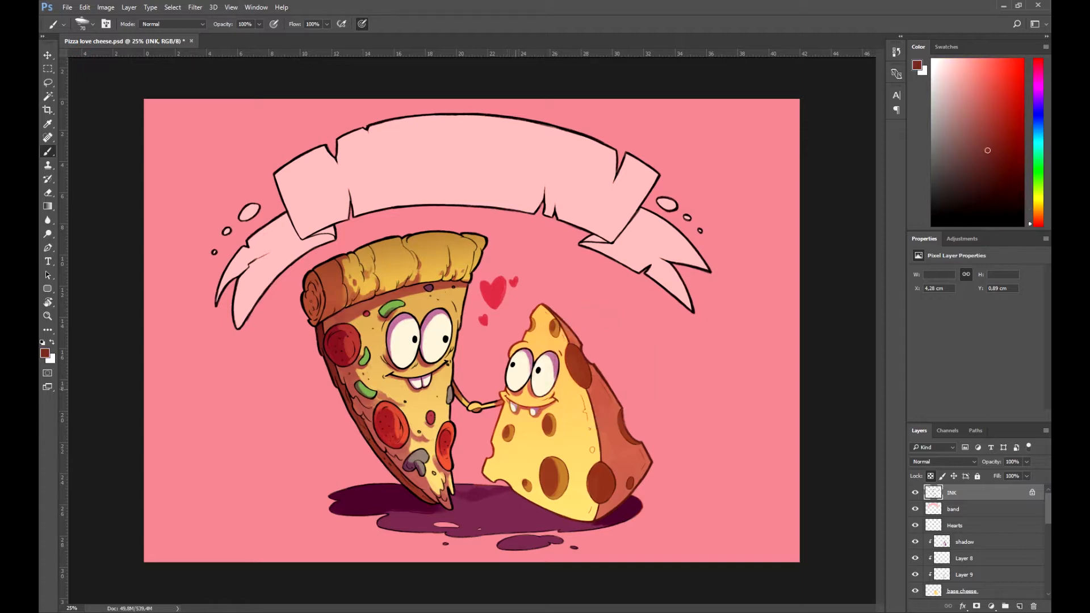
pyautogui.hotkey('ctrl', 's')
# Step: Try painting the ink outline at the crust's upper end with a brown derived from the crust colour
pyautogui.keyDown('alt'); pyautogui.click(393, 264); pyautogui.keyUp('alt')
pyautogui.click(44, 353)
pyautogui.click(831, 340)
pyautogui.click(789, 277)
pyautogui.click(925, 208)
pyautogui.moveTo(462, 234)
pyautogui.mouseDown()
pyautogui.moveTo(380, 242)
pyautogui.moveTo(484, 236)
pyautogui.moveTo(327, 261)
pyautogui.moveTo(480, 268)
pyautogui.mouseUp()
pyautogui.hotkey('ctrl', 'z')
# Step: Set a darker reddish brown for recolouring the pizza's ink outlines
pyautogui.click(45, 353)
pyautogui.click(796, 302)
pyautogui.click(926, 209)
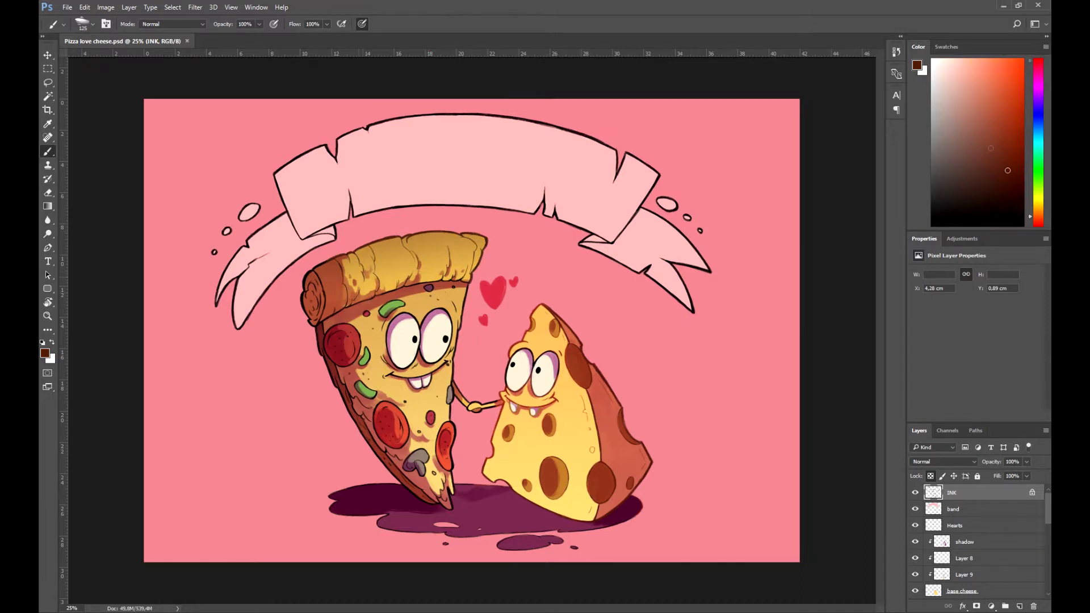
# Step: Repaint the banner's ink outlines wine red along its folded tail and lower edge, and save the file
pyautogui.moveTo(635, 217); pyautogui.dragTo(580, 244)
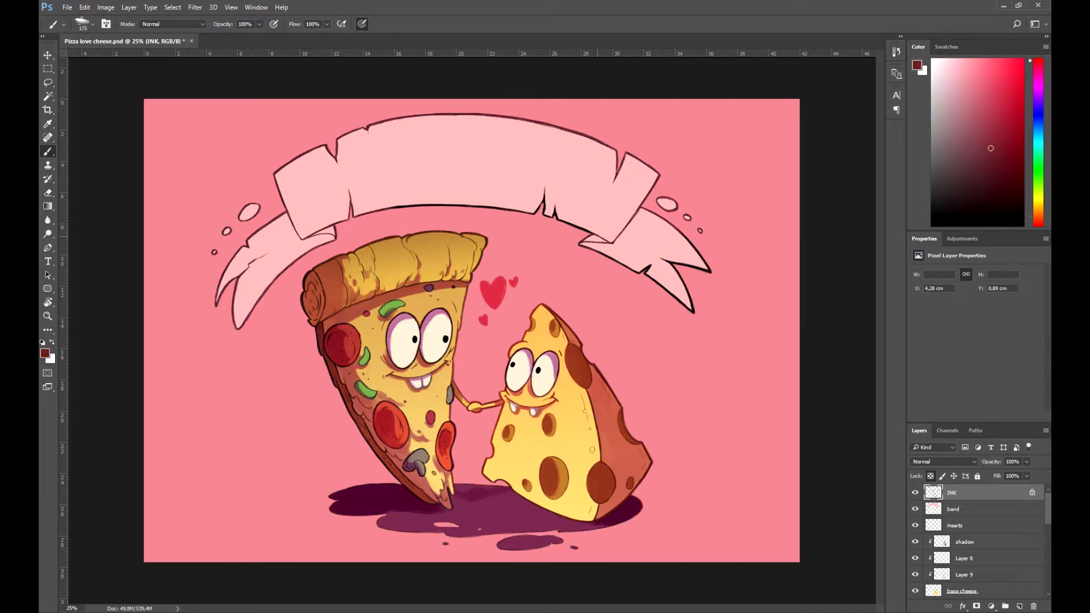
pyautogui.moveTo(663, 259); pyautogui.dragTo(709, 271)
pyautogui.moveTo(599, 253); pyautogui.dragTo(693, 312)
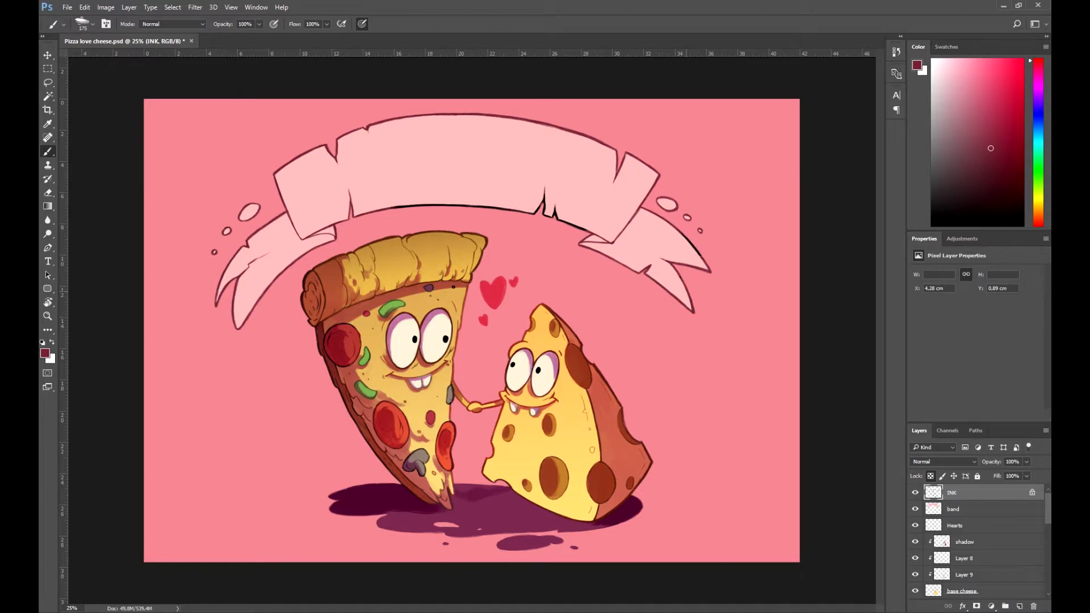
pyautogui.moveTo(685, 234); pyautogui.dragTo(704, 259)
pyautogui.moveTo(588, 230); pyautogui.dragTo(519, 212)
pyautogui.moveTo(545, 190)
pyautogui.mouseDown()
pyautogui.moveTo(543, 208)
pyautogui.moveTo(392, 208)
pyautogui.mouseUp()
pyautogui.hotkey('ctrl', 's')
pyautogui.hotkey('ctrl', '-')
pyautogui.hotkey('ctrl', '+')
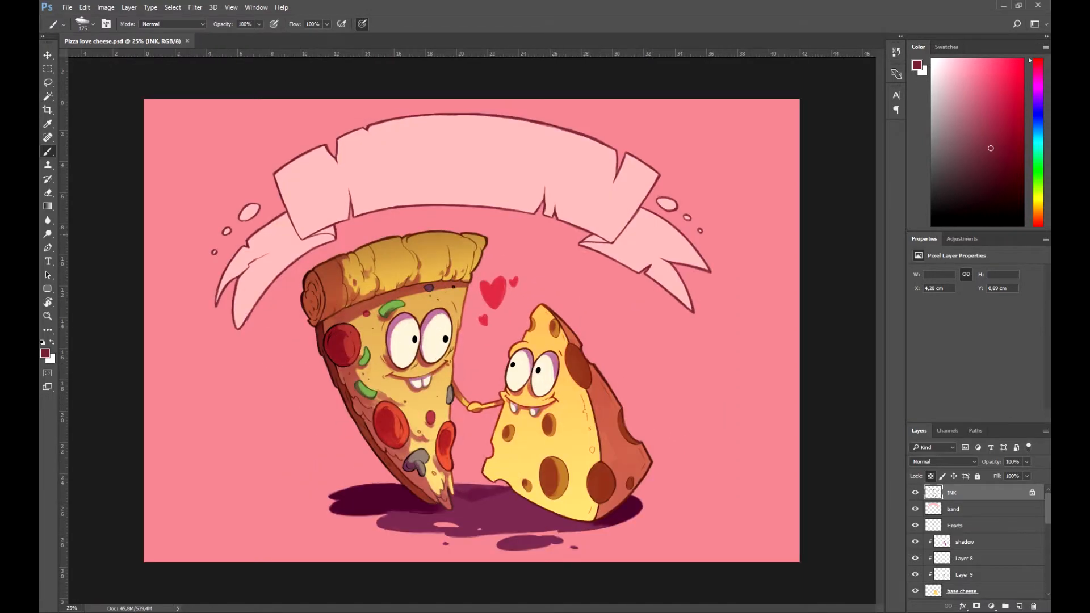
# Step: Retouch the heart outlines, set the foreground colour to a deeper crimson, and save the file
pyautogui.moveTo(501, 282); pyautogui.dragTo(514, 283)
pyautogui.click(45, 353)
pyautogui.click(790, 265)
pyautogui.click(925, 209)
pyautogui.hotkey('ctrl', 's')
pyautogui.hotkey('ctrl', '-')
# Step: Create a text box across the banner containing "you are the cheese of my pizza"
pyautogui.press('t')
pyautogui.moveTo(294, 143); pyautogui.dragTo(635, 222)
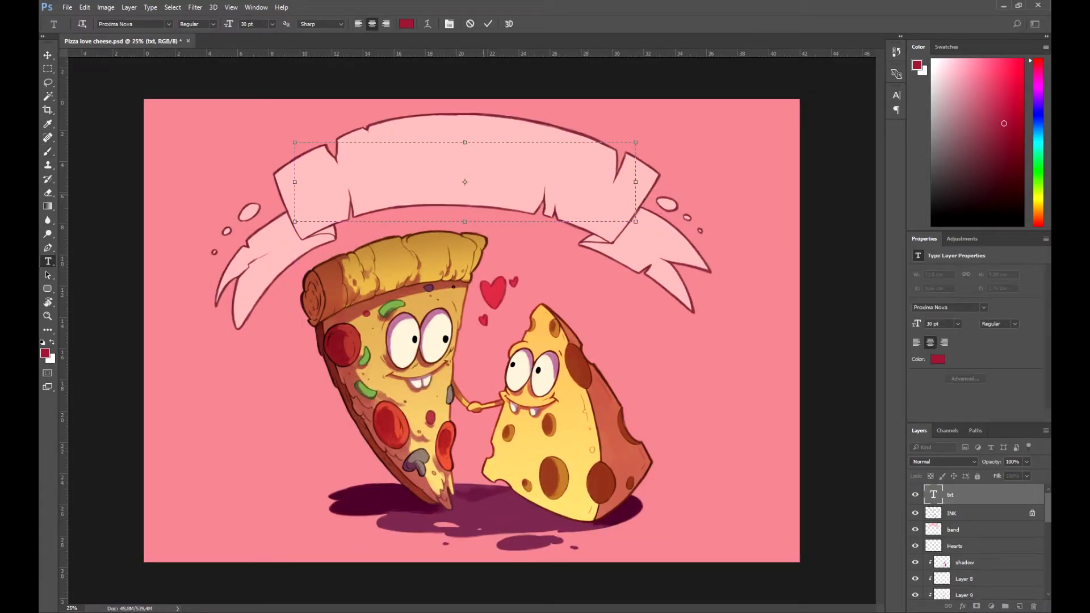
pyautogui.write('you are the chee')
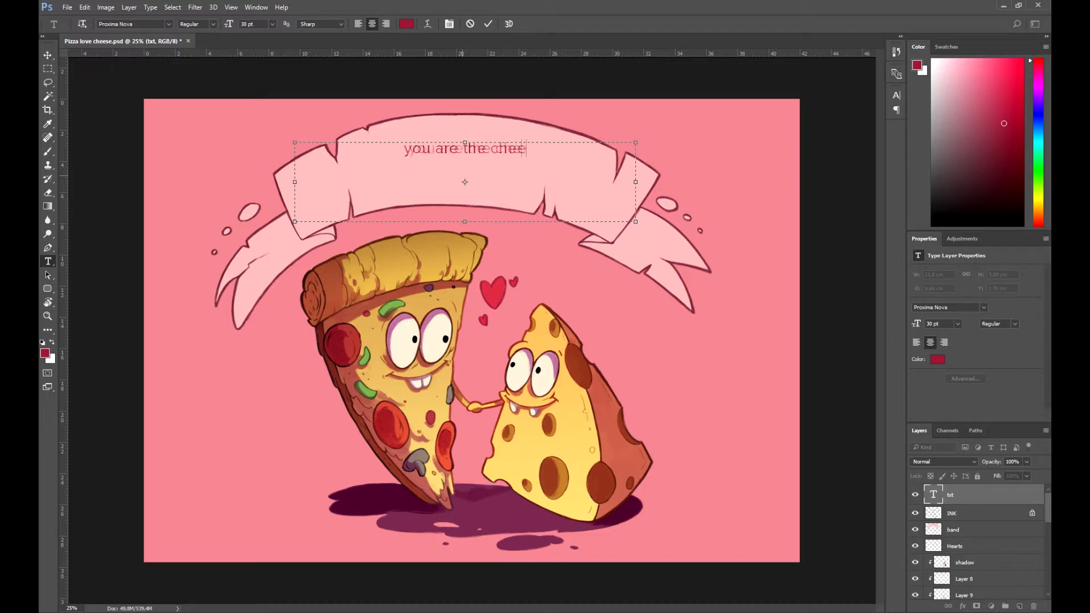
pyautogui.write('se of my piz')
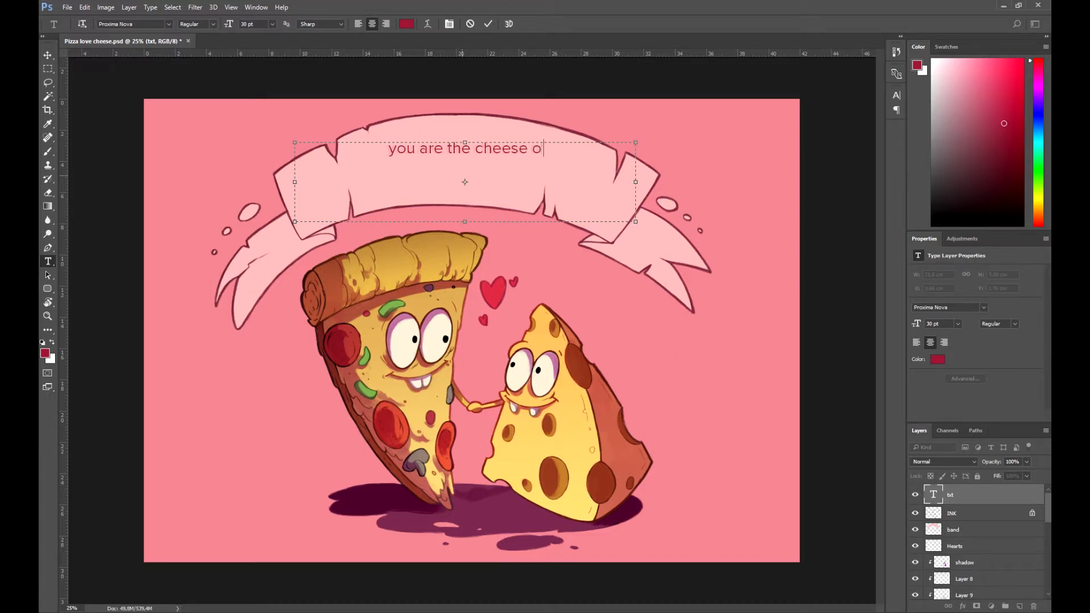
pyautogui.press('BackSpace')
pyautogui.press('BackSpace')
pyautogui.press('BackSpace')
pyautogui.press('BackSpace')
pyautogui.press('BackSpace')
pyautogui.press('BackSpace')
pyautogui.press('BackSpace')
pyautogui.press('BackSpace')
pyautogui.press('BackSpace')
pyautogui.press('BackSpace')
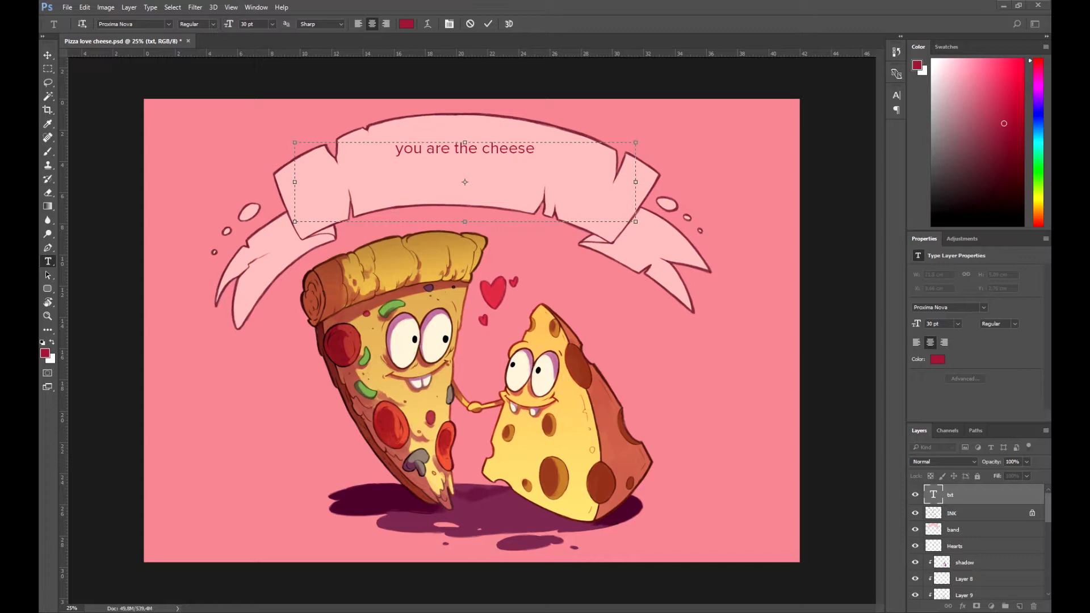
pyautogui.write('of')
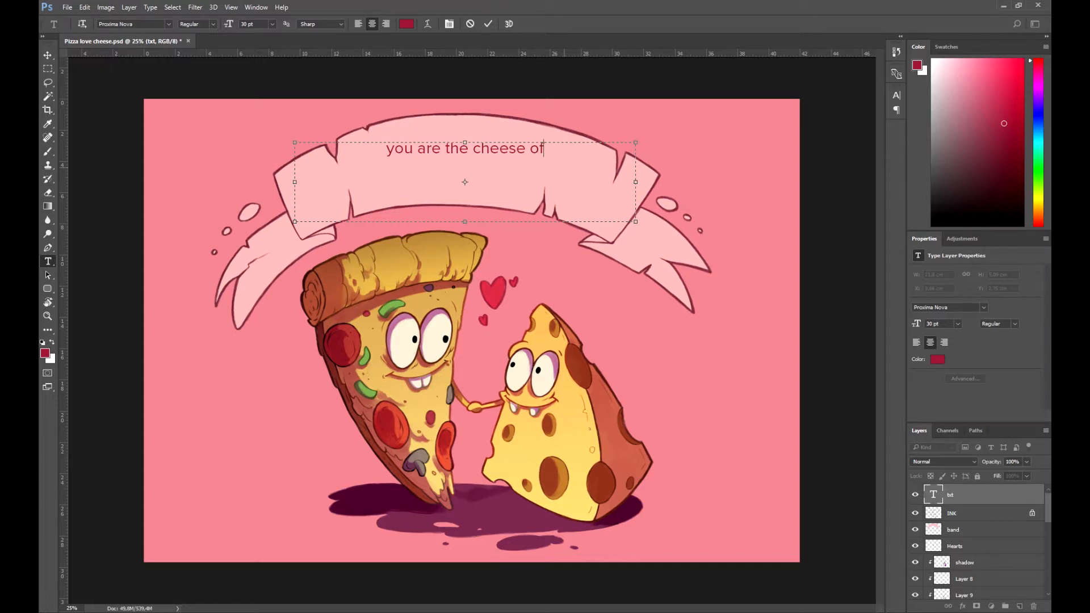
pyautogui.write(' my pi')
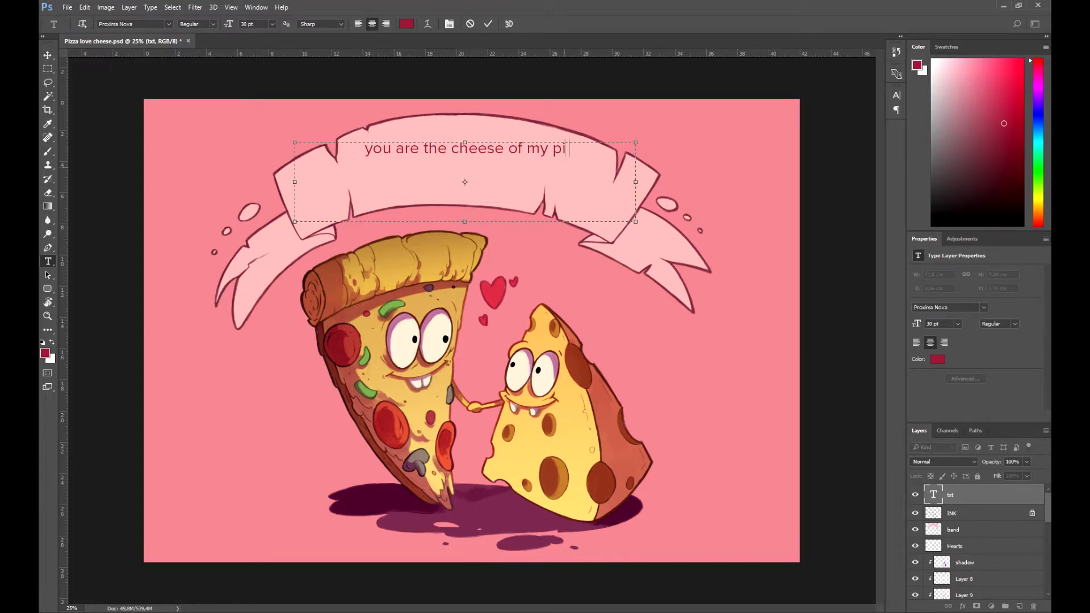
pyautogui.write('zza')
# Step: Set the size of the whole banner text to 48 pt and commit it
pyautogui.hotkey('ctrl', 'shift', 'Left')
pyautogui.hotkey('ctrl', 'shift', 'Left')
pyautogui.hotkey('ctrl', 'shift', 'Left')
pyautogui.hotkey('ctrl', 'shift', 'Left')
pyautogui.hotkey('ctrl', 'shift', 'Left')
pyautogui.hotkey('ctrl', 'shift', 'Left')
pyautogui.hotkey('ctrl', 'shift', 'Left')
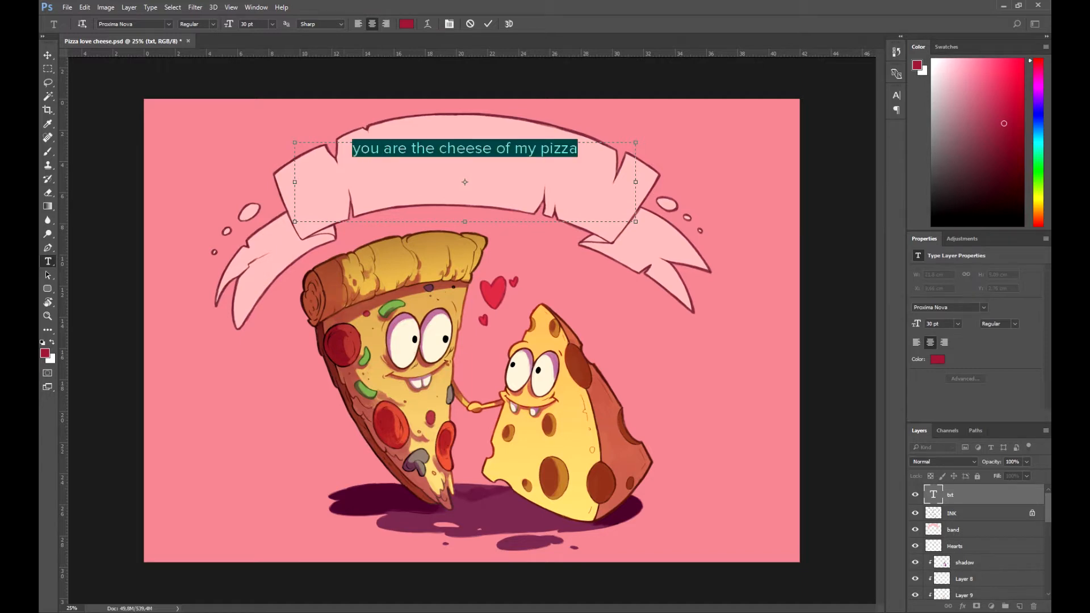
pyautogui.click(272, 24)
pyautogui.click(267, 191)
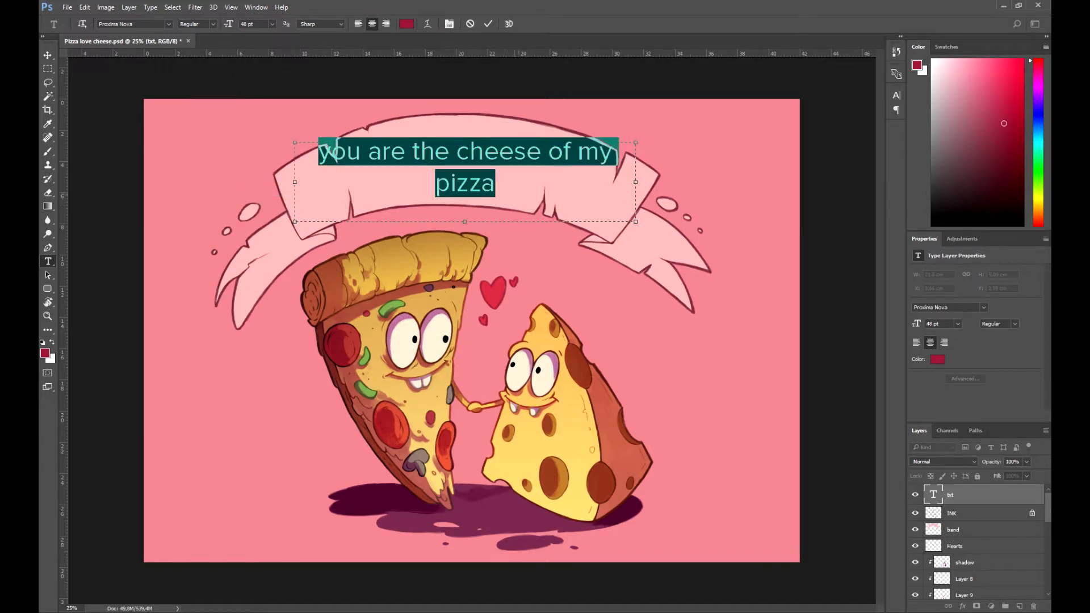
pyautogui.click(336, 150)
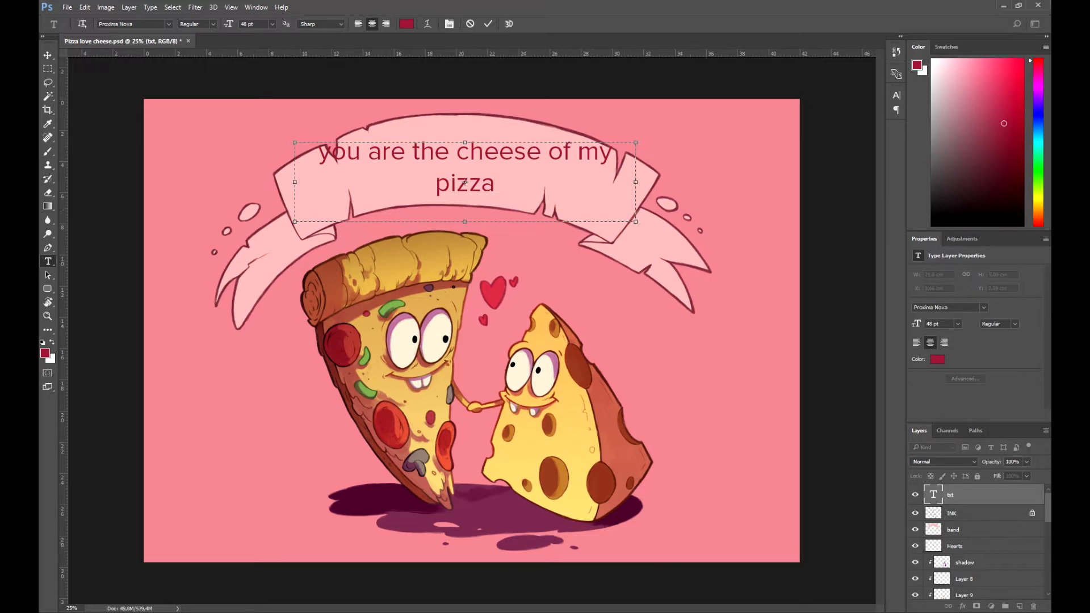
pyautogui.hotkey('ctrl', 'Return')
# Step: Widen the text box until the sentence fits on one line, and move the text down onto the middle of the banner
pyautogui.click(505, 153)
pyautogui.moveTo(636, 181); pyautogui.dragTo(703, 182)
pyautogui.hotkey('ctrl', 'Return')
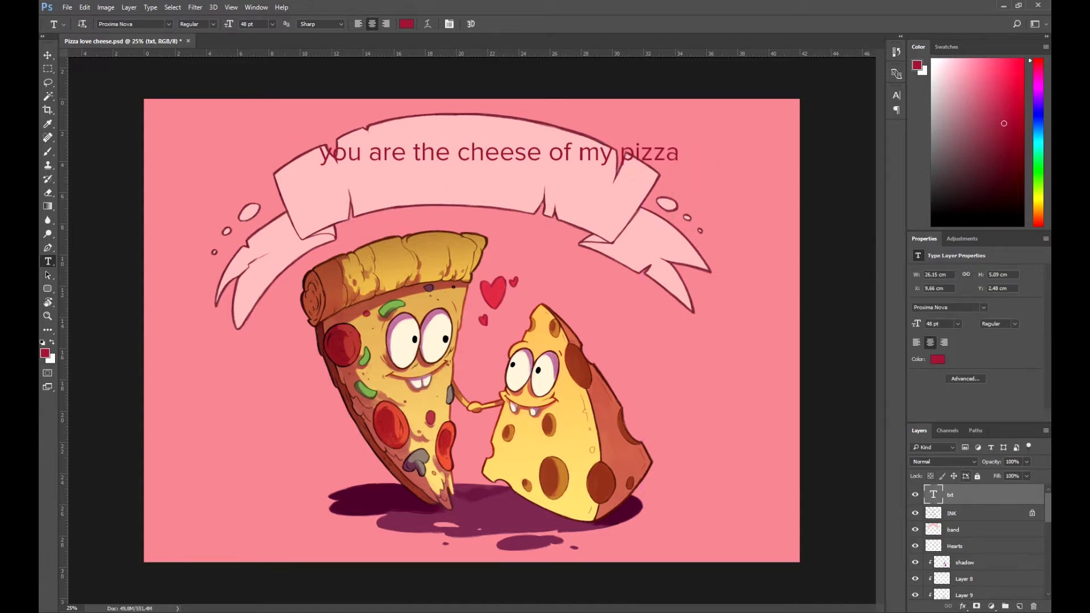
pyautogui.press('v')
pyautogui.moveTo(466, 159); pyautogui.dragTo(439, 181)
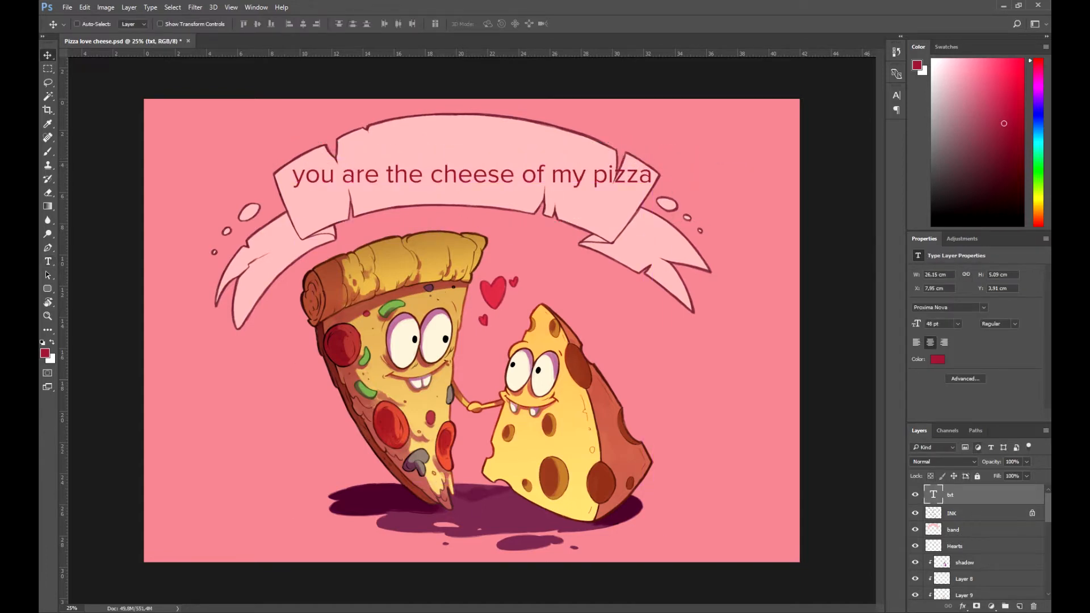
# Step: Break the banner text into two lines after "cheese"
pyautogui.press('t')
pyautogui.click(515, 175)
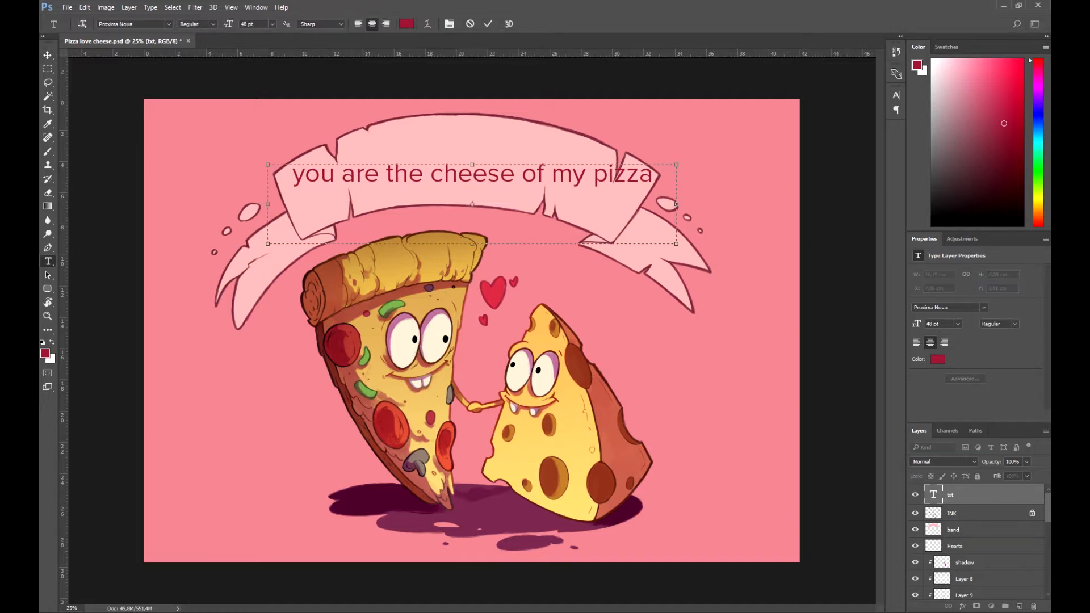
pyautogui.press('Return')
pyautogui.hotkey('ctrl', 'Return')
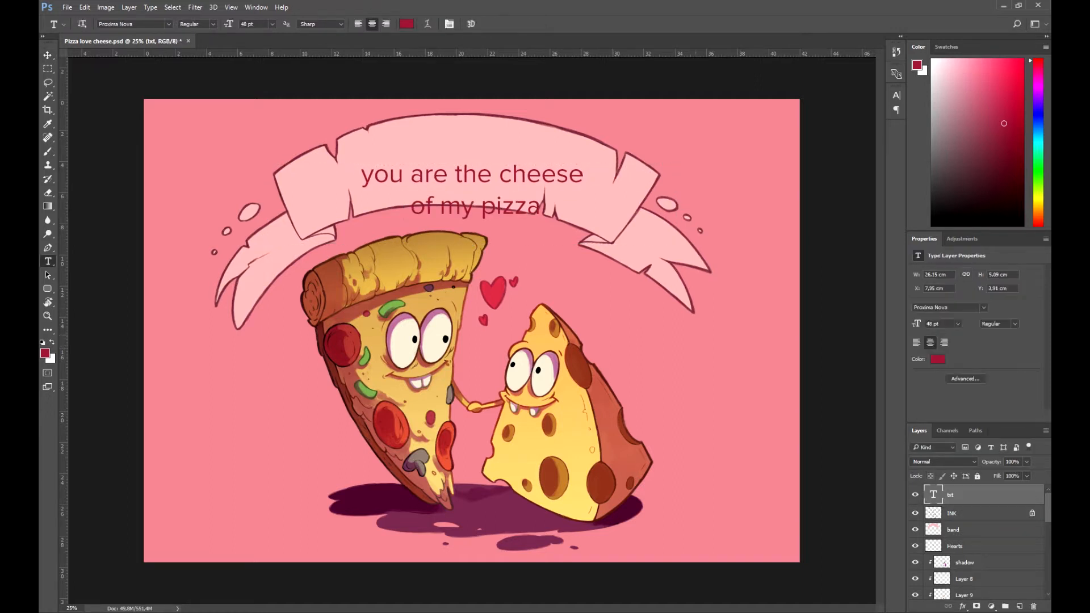
# Step: Set the banner text to 50 pt and move it up so both lines sit inside the banner
pyautogui.doubleClick(933, 495)
pyautogui.click(272, 24)
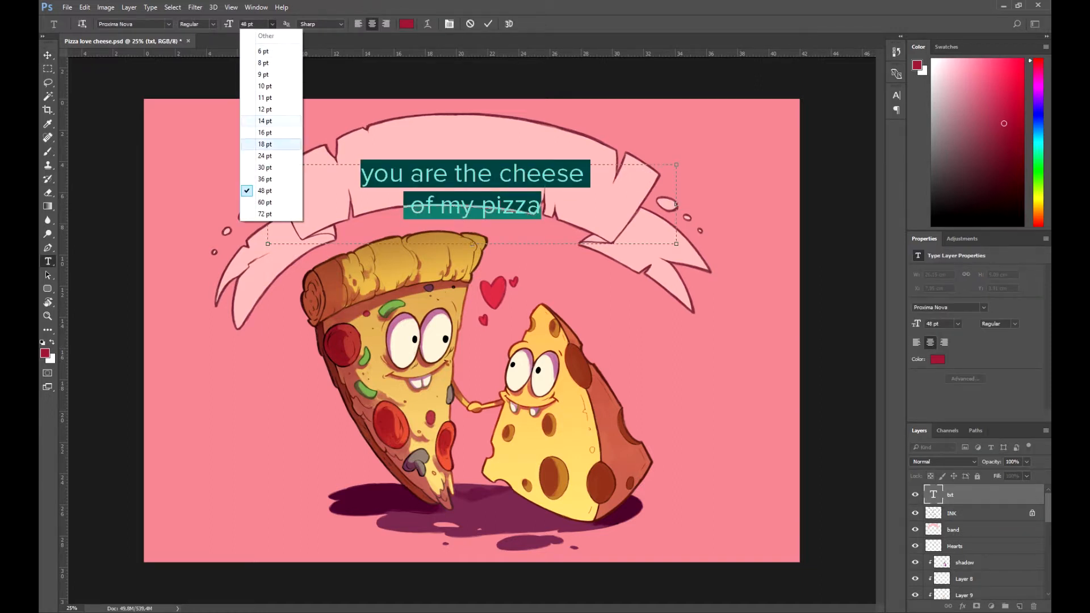
pyautogui.click(271, 203)
pyautogui.doubleClick(244, 24)
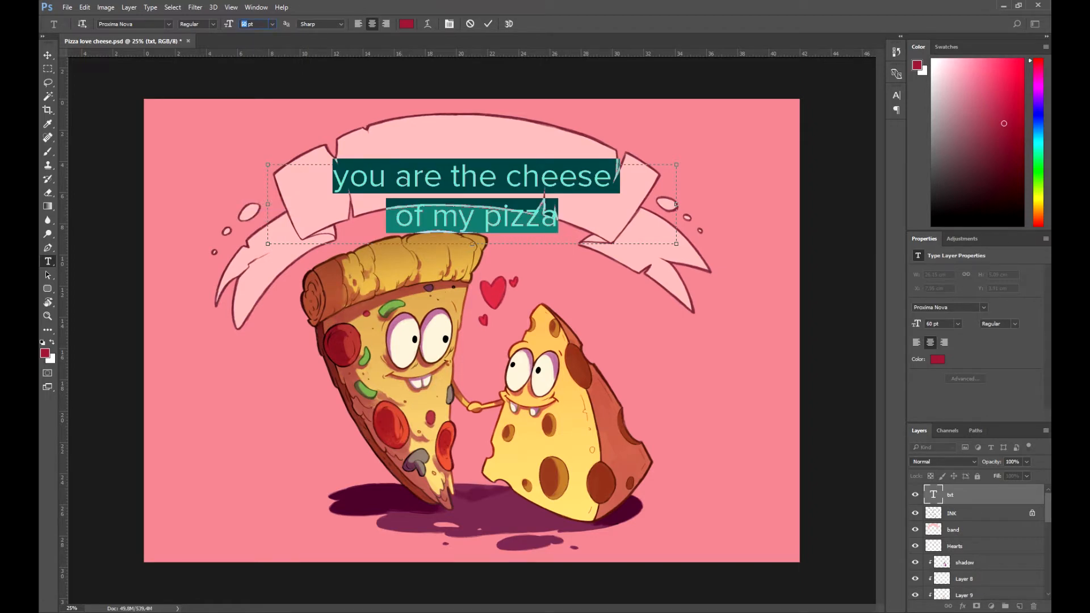
pyautogui.write('50')
pyautogui.press('Return')
pyautogui.hotkey('ctrl', 'Return')
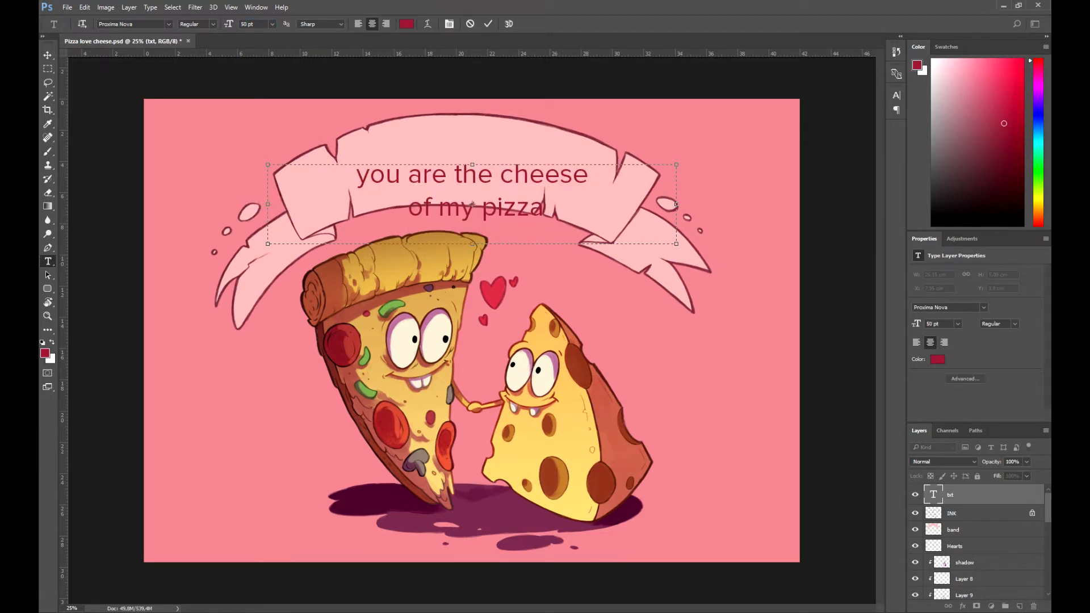
pyautogui.press('v')
pyautogui.moveTo(467, 178); pyautogui.dragTo(467, 153)
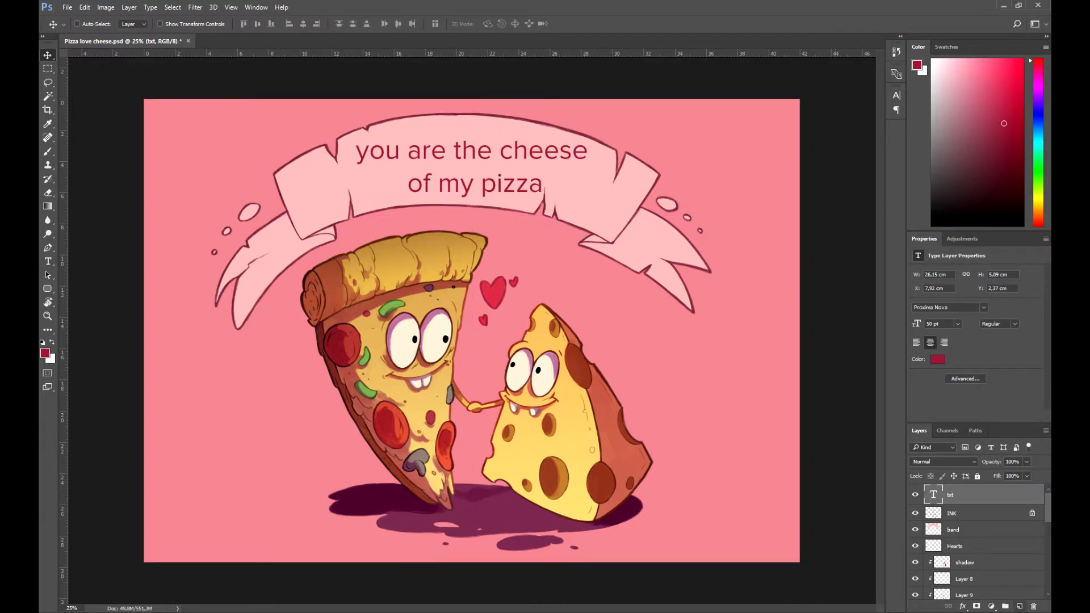
# Step: Add a new layer above the txt layer and lower the txt layer's opacity to 21%
pyautogui.click(1020, 606)
pyautogui.click(977, 511)
pyautogui.moveTo(993, 462); pyautogui.dragTo(981, 463)
pyautogui.write('45')
pyautogui.press('Return')
pyautogui.moveTo(972, 462); pyautogui.dragTo(959, 462)
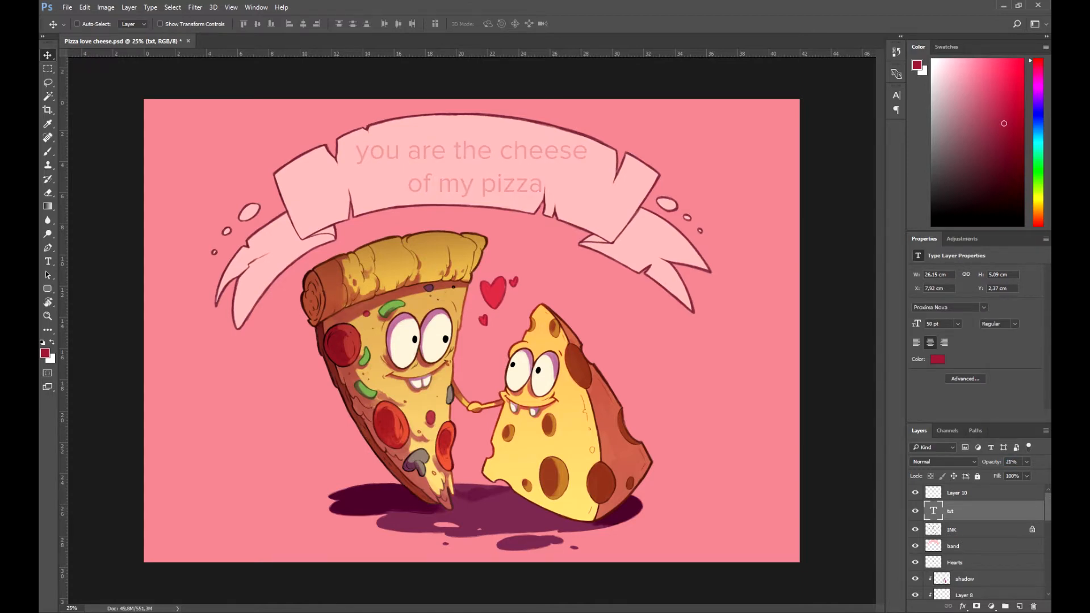
# Step: Hand-letter "YOU ARE THE CHEESE OF MY PIZZA" in crimson on the new layer, using the faded text as a guide
pyautogui.click(965, 493)
pyautogui.press('b')
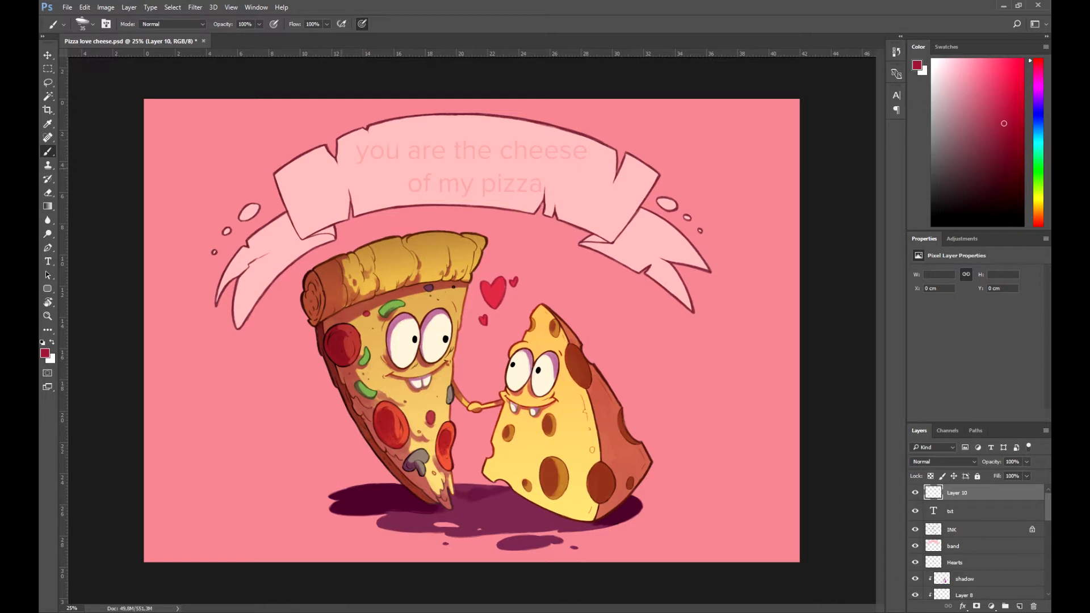
pyautogui.moveTo(348, 152); pyautogui.dragTo(356, 169)
pyautogui.moveTo(373, 148)
pyautogui.mouseDown()
pyautogui.moveTo(396, 143)
pyautogui.moveTo(395, 162)
pyautogui.moveTo(426, 148)
pyautogui.moveTo(438, 156)
pyautogui.mouseUp()
pyautogui.hotkey('ctrl', 'z')
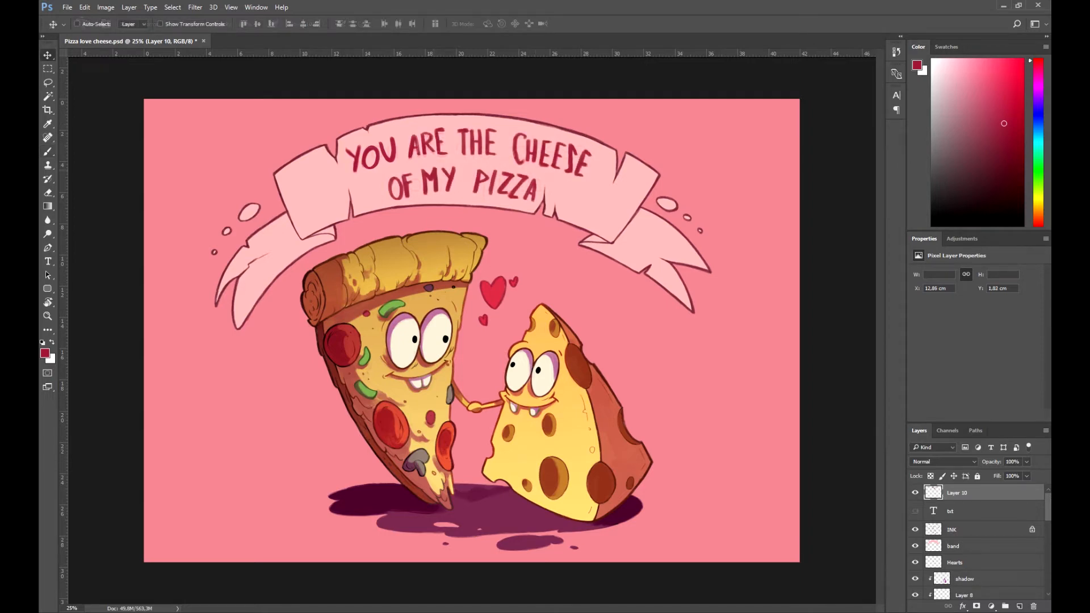
# Step: Select the hand-lettered word "PIZZA" with the Lasso, nudge it slightly to the left, and deselect
pyautogui.press('l')
pyautogui.moveTo(458, 164)
pyautogui.mouseDown()
pyautogui.moveTo(423, 178)
pyautogui.moveTo(519, 169)
pyautogui.moveTo(466, 182)
pyautogui.mouseUp()
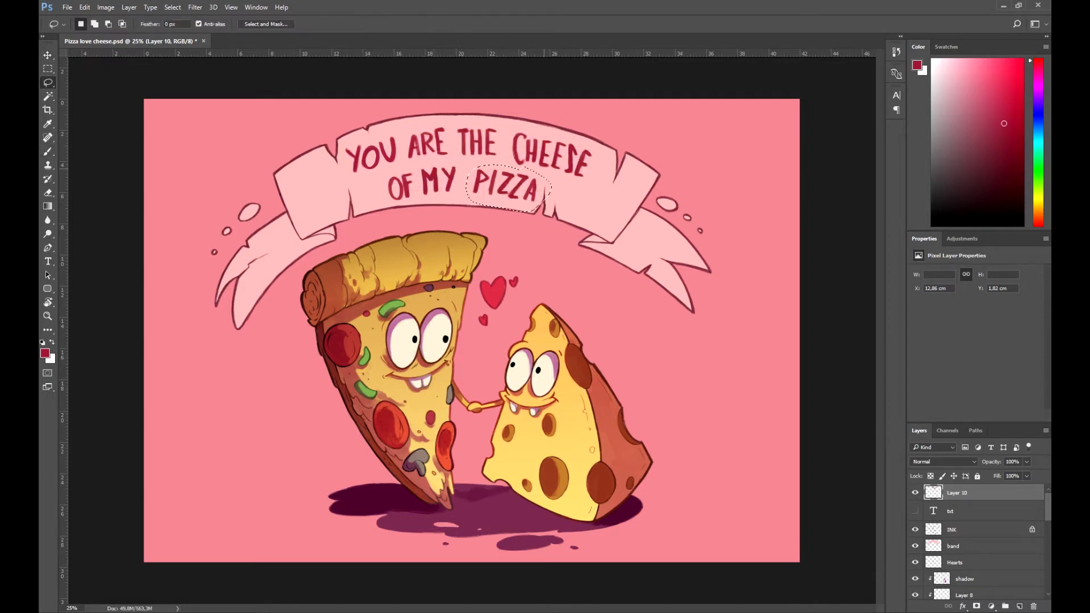
pyautogui.press('v')
pyautogui.moveTo(549, 169); pyautogui.dragTo(545, 169)
pyautogui.hotkey('ctrl', 'd')
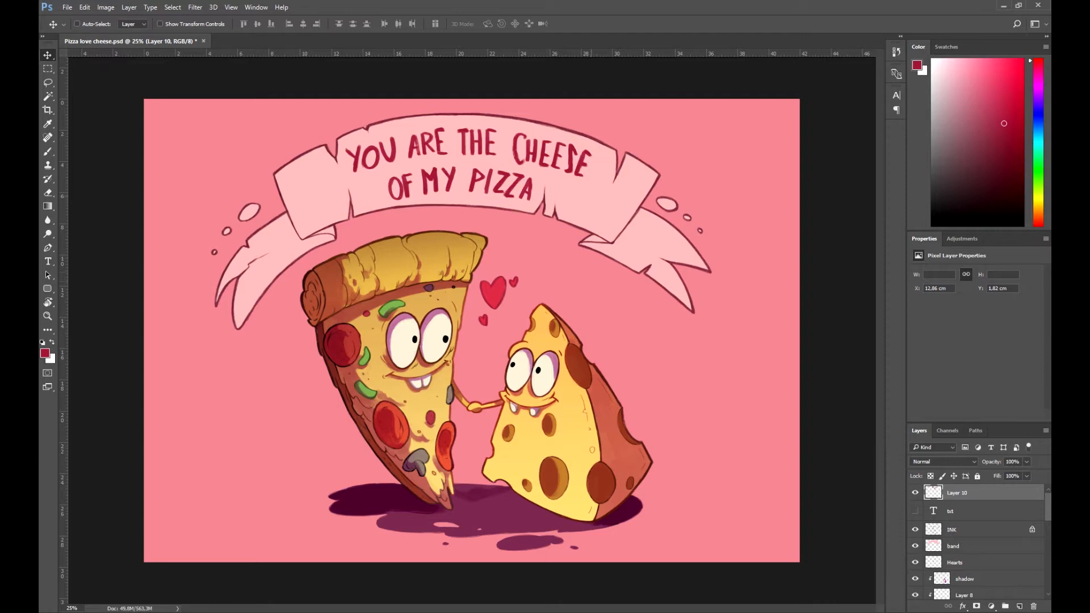
# Step: Paint small crimson hearts on the banner's two side folds, beside the lettering, and save the file
pyautogui.press('b')
pyautogui.hotkey('ctrl', 's')
pyautogui.moveTo(311, 193); pyautogui.dragTo(314, 198)
pyautogui.moveTo(317, 187); pyautogui.dragTo(314, 198)
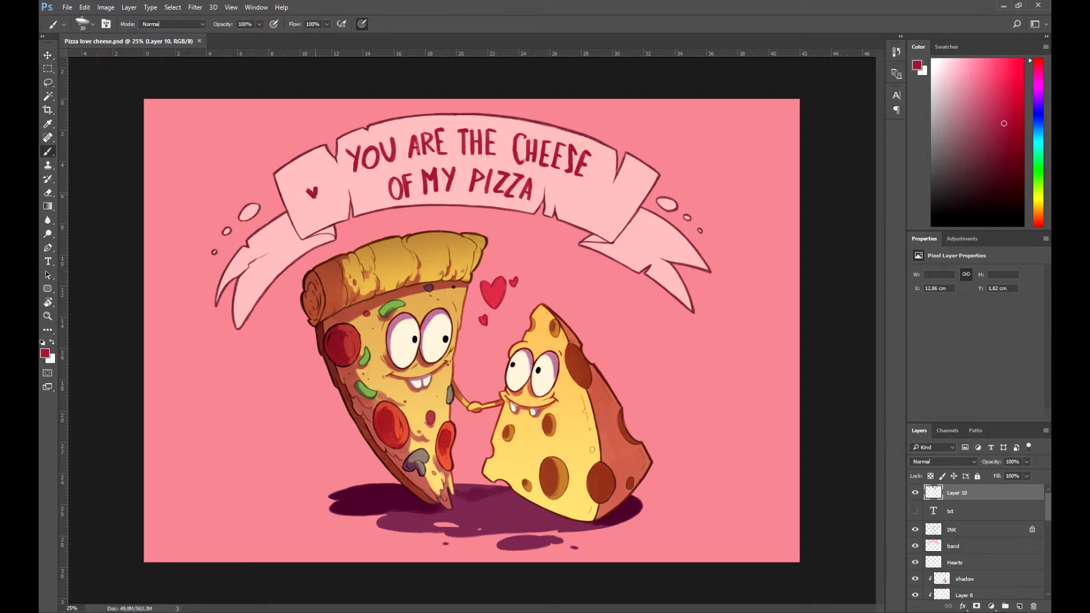
pyautogui.moveTo(607, 195); pyautogui.dragTo(611, 205)
pyautogui.click(624, 204)
pyautogui.click(297, 202)
pyautogui.hotkey('ctrl', 's')
# Step: Complete a trio of small hearts on each side fold, save, and merge the lettering layer down into the txt layer
pyautogui.moveTo(329, 181); pyautogui.dragTo(338, 178)
pyautogui.hotkey('ctrl', 's')
pyautogui.hotkey('ctrl', 'alt', 'z')
pyautogui.hotkey('ctrl', 'alt', 'z')
pyautogui.hotkey('ctrl', 'alt', 'z')
pyautogui.moveTo(294, 201); pyautogui.dragTo(332, 186)
pyautogui.hotkey('ctrl', 'z')
pyautogui.hotkey('ctrl', 's')
pyautogui.moveTo(592, 193); pyautogui.dragTo(599, 196)
pyautogui.hotkey('ctrl', 's')
pyautogui.hotkey('ctrl', 'e')
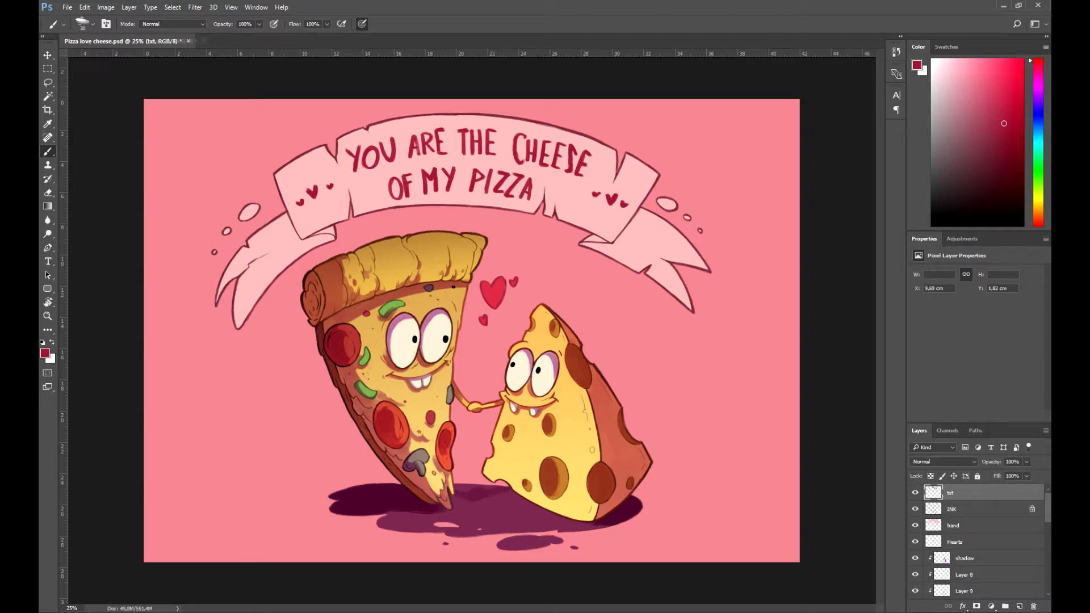
# Step: Create a layer clipped to the band layer, choose a purple foreground colour, and set the layer's blend mode to Multiply
pyautogui.click(965, 526)
pyautogui.click(1020, 607)
pyautogui.hotkey('ctrl', 'alt', 'g')
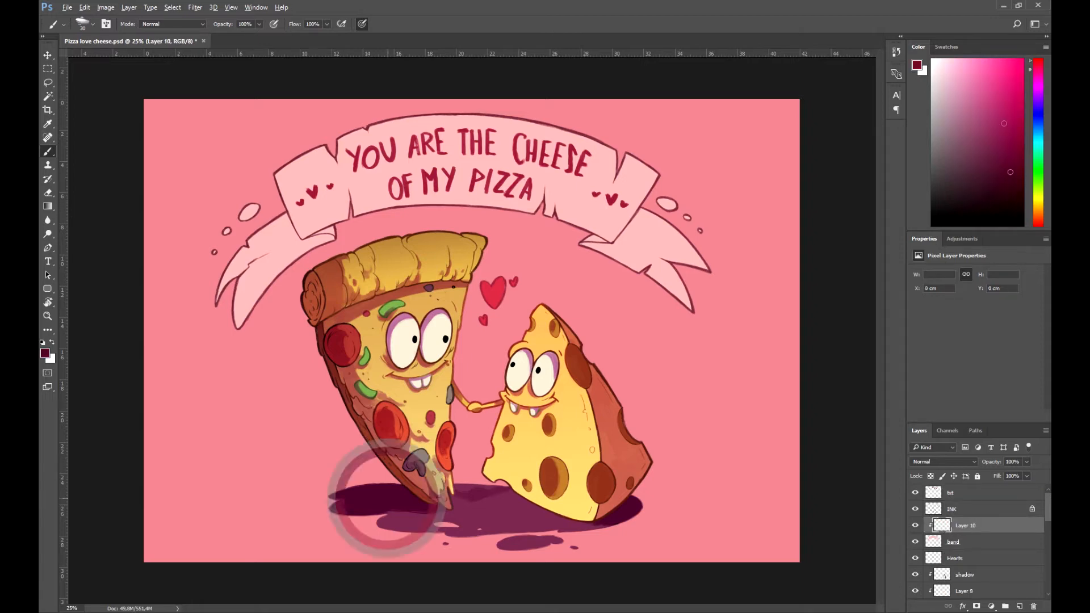
pyautogui.keyDown('alt'); pyautogui.click(388, 499); pyautogui.keyUp('alt')
pyautogui.click(45, 353)
pyautogui.click(829, 233)
pyautogui.click(769, 258)
pyautogui.click(925, 207)
pyautogui.click(943, 462)
pyautogui.click(932, 279)
# Step: Paint purple shadow on the small folded undersides at both ends of the banner
pyautogui.press(']')
pyautogui.press(']')
pyautogui.press(']')
pyautogui.moveTo(335, 226)
pyautogui.mouseDown()
pyautogui.moveTo(318, 234)
pyautogui.moveTo(335, 236)
pyautogui.mouseUp()
pyautogui.press('e')
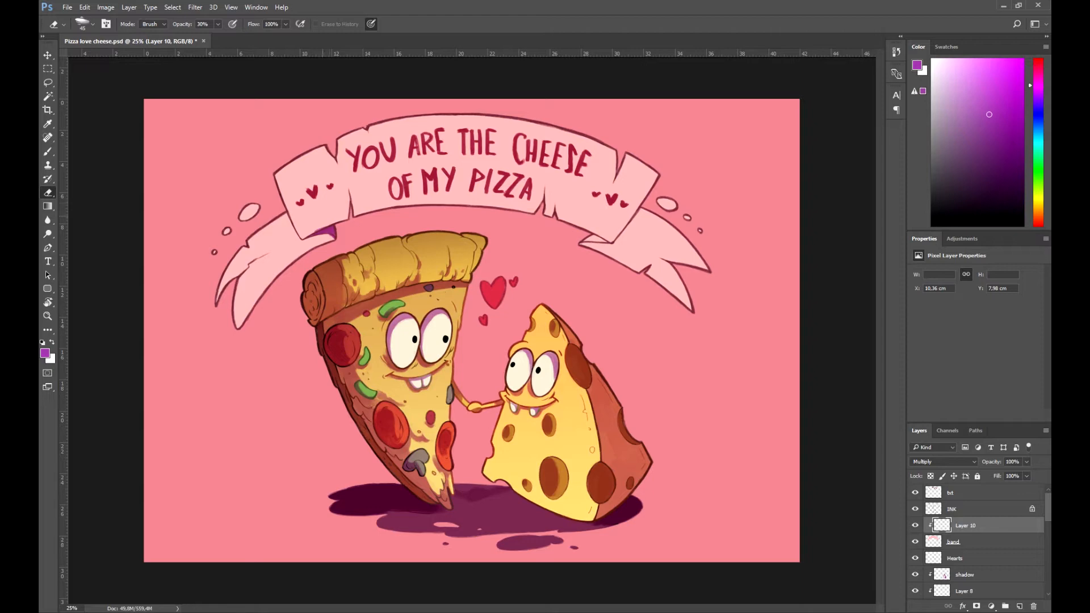
pyautogui.press('b')
pyautogui.moveTo(585, 238); pyautogui.dragTo(603, 239)
pyautogui.press('e')
pyautogui.press('b')
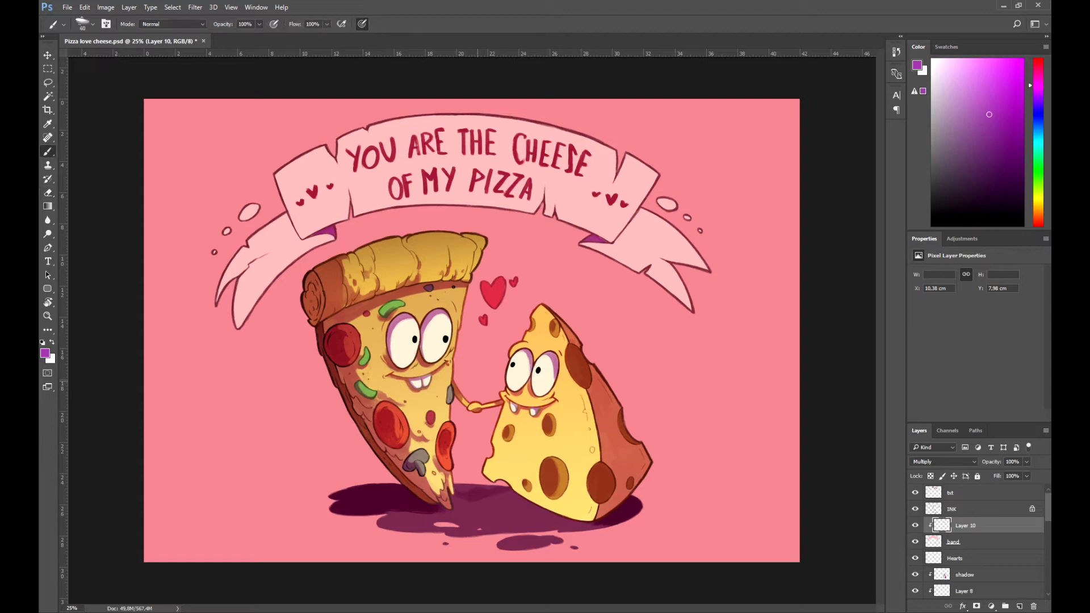
# Step: Paint purple shading with a larger brush on both ribbon tails where they emerge from behind the banner
pyautogui.press(']')
pyautogui.moveTo(330, 237)
pyautogui.mouseDown()
pyautogui.moveTo(288, 251)
pyautogui.moveTo(285, 222)
pyautogui.moveTo(283, 259)
pyautogui.moveTo(275, 237)
pyautogui.mouseUp()
pyautogui.moveTo(650, 216)
pyautogui.mouseDown()
pyautogui.moveTo(599, 249)
pyautogui.moveTo(667, 205)
pyautogui.mouseUp()
pyautogui.press('e')
pyautogui.click(665, 206)
pyautogui.press('b')
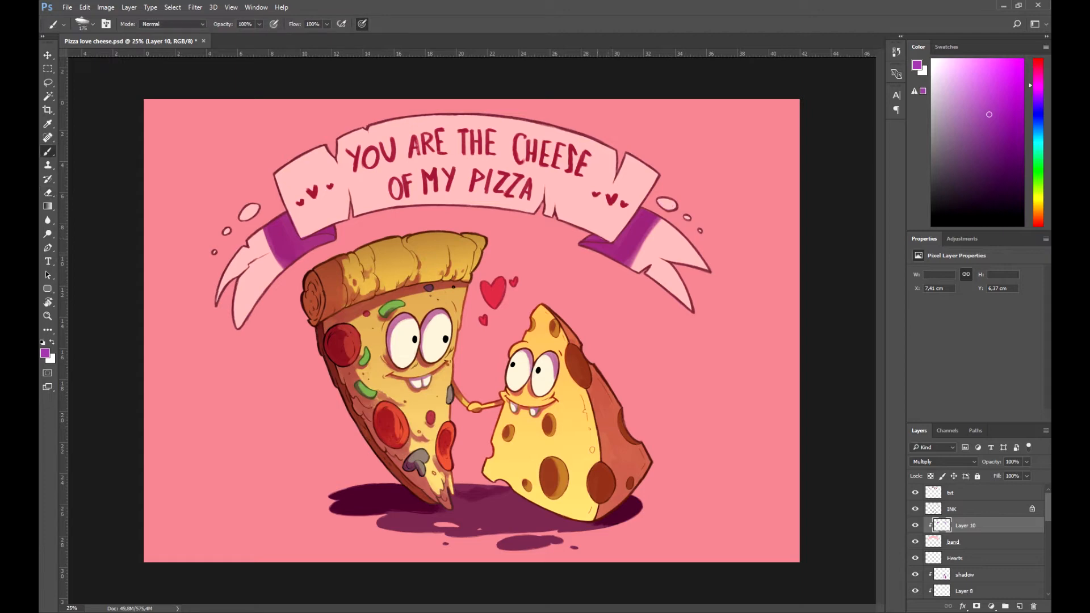
# Step: Fade the outer edges of the tail shading with the Eraser at 40% opacity and lower the layer's opacity to 59%
pyautogui.press('e')
pyautogui.press('4')
pyautogui.moveTo(266, 226); pyautogui.dragTo(285, 266)
pyautogui.moveTo(663, 218); pyautogui.dragTo(634, 269)
pyautogui.moveTo(657, 216); pyautogui.dragTo(624, 263)
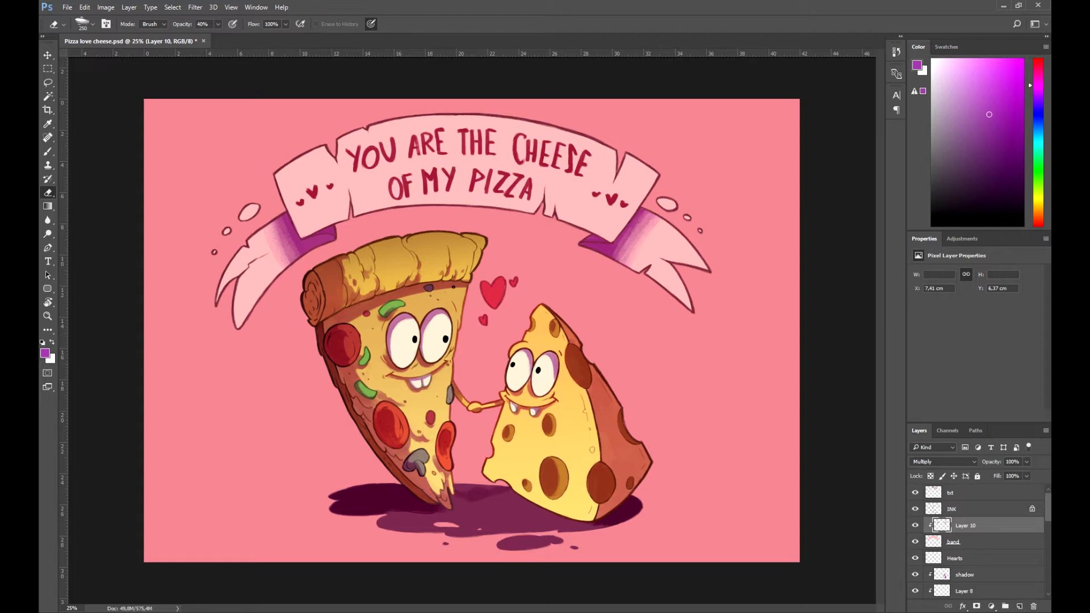
pyautogui.moveTo(991, 462); pyautogui.dragTo(969, 462)
# Step: Add a second clipped shading layer above the first and set its blend mode to Multiply
pyautogui.press('b')
pyautogui.click(1020, 607)
pyautogui.click(943, 461)
pyautogui.click(932, 276)
# Step: Paint deeper purple shadows with a smaller brush inside the folds and along the banner's edges on both tails, and save
pyautogui.click(339, 235)
pyautogui.press('[')
pyautogui.press('[')
pyautogui.press('[')
pyautogui.press('[')
pyautogui.press('[')
pyautogui.press('[')
pyautogui.press('[')
pyautogui.press('[')
pyautogui.press('[')
pyautogui.press('[')
pyautogui.moveTo(332, 239); pyautogui.dragTo(305, 246)
pyautogui.moveTo(606, 246)
pyautogui.mouseDown()
pyautogui.moveTo(583, 244)
pyautogui.moveTo(610, 250)
pyautogui.mouseUp()
pyautogui.moveTo(642, 210); pyautogui.dragTo(605, 253)
pyautogui.moveTo(287, 214); pyautogui.dragTo(304, 249)
pyautogui.hotkey('ctrl', 's')
pyautogui.hotkey('ctrl', '-')
pyautogui.hotkey('ctrl', '+')
# Step: Rename the upper shading layer shadow2 and the lower one shadow1
pyautogui.doubleClick(965, 525)
pyautogui.write('shadow2')
pyautogui.press('Return')
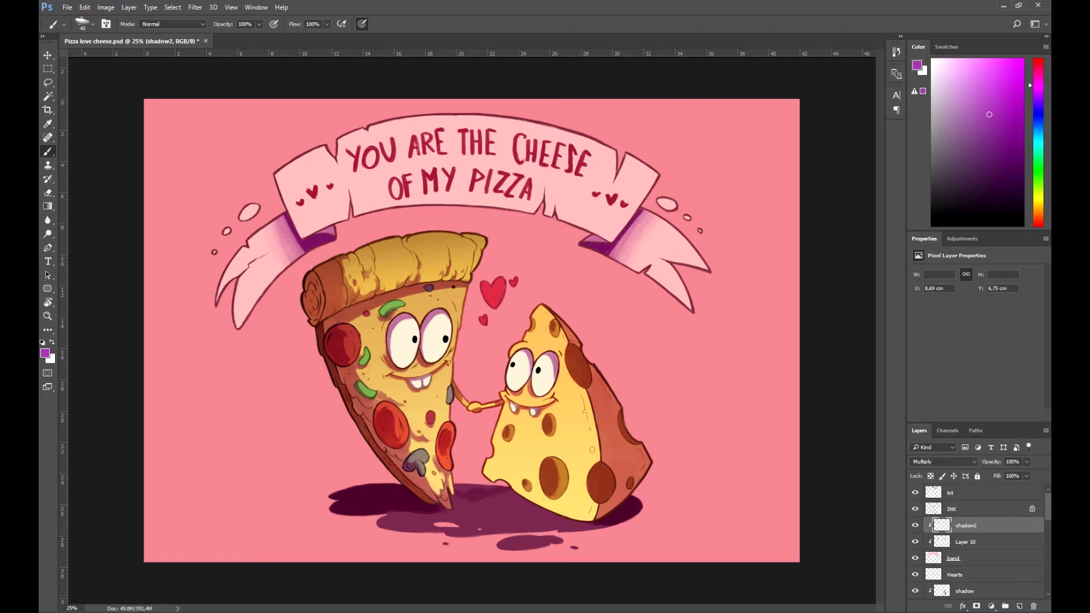
pyautogui.doubleClick(965, 542)
pyautogui.write('shadow1')
pyautogui.press('Return')
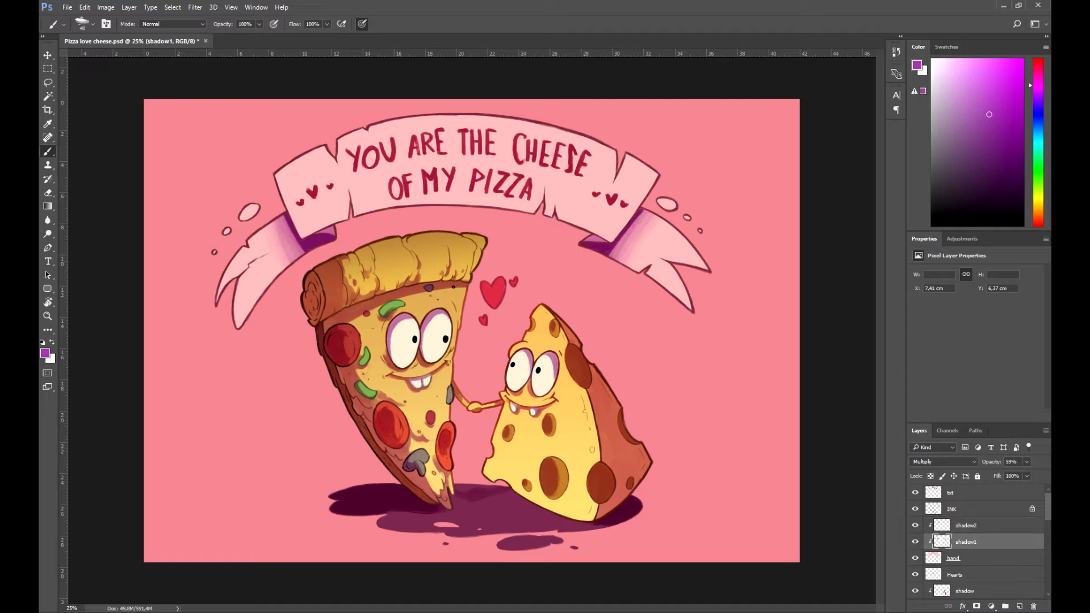
# Step: Lock the band layer's transparent pixels and activate the Gradient tool
pyautogui.click(965, 558)
pyautogui.click(931, 476)
pyautogui.press('g')
pyautogui.moveTo(505, 94); pyautogui.dragTo(511, 164)
pyautogui.hotkey('ctrl', 'z')
pyautogui.moveTo(448, 75); pyautogui.dragTo(449, 269)
pyautogui.hotkey('ctrl', 'z')
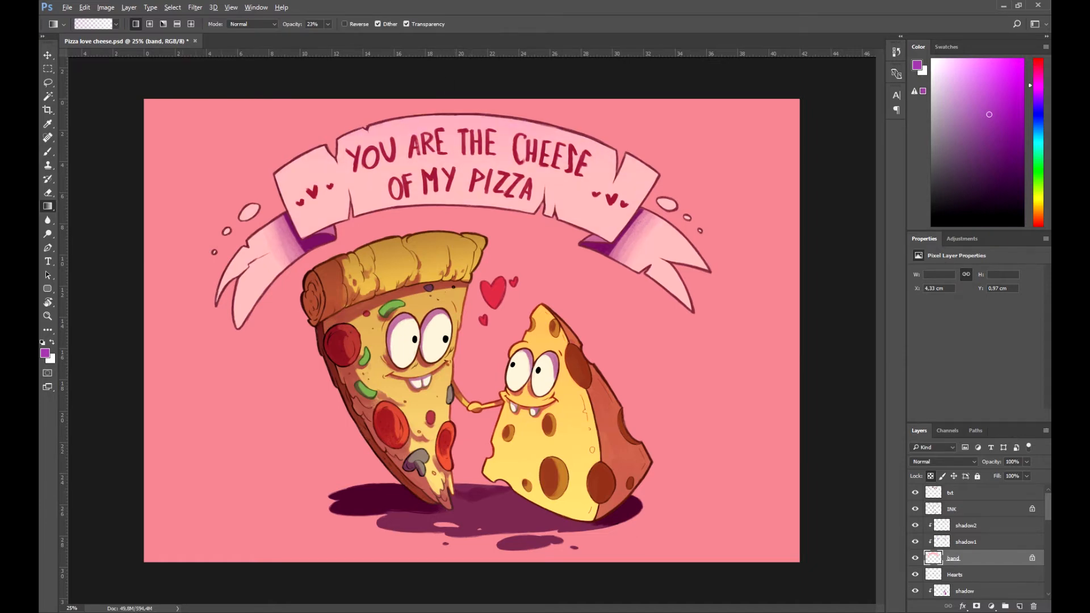
pyautogui.hotkey('ctrl', 'alt', 'z')
pyautogui.keyDown('alt'); pyautogui.click(466, 163); pyautogui.keyUp('alt')
pyautogui.click(45, 353)
pyautogui.click(830, 220)
pyautogui.click(777, 285)
pyautogui.click(925, 208)
pyautogui.moveTo(454, 82); pyautogui.dragTo(454, 244)
pyautogui.hotkey('ctrl', 'z')
# Step: Apply a white gradient at 23% opacity downward from the banner's upper edge and save the file
pyautogui.press('x')
pyautogui.moveTo(470, 82); pyautogui.dragTo(472, 239)
pyautogui.hotkey('ctrl', 's')
pyautogui.moveTo(220, 335); pyautogui.dragTo(247, 291)
pyautogui.moveTo(704, 323); pyautogui.dragTo(670, 279)
pyautogui.hotkey('ctrl', 's')
pyautogui.hotkey('ctrl', 'alt', 'z')
pyautogui.hotkey('ctrl', 'alt', 'z')
pyautogui.hotkey('ctrl', 's')
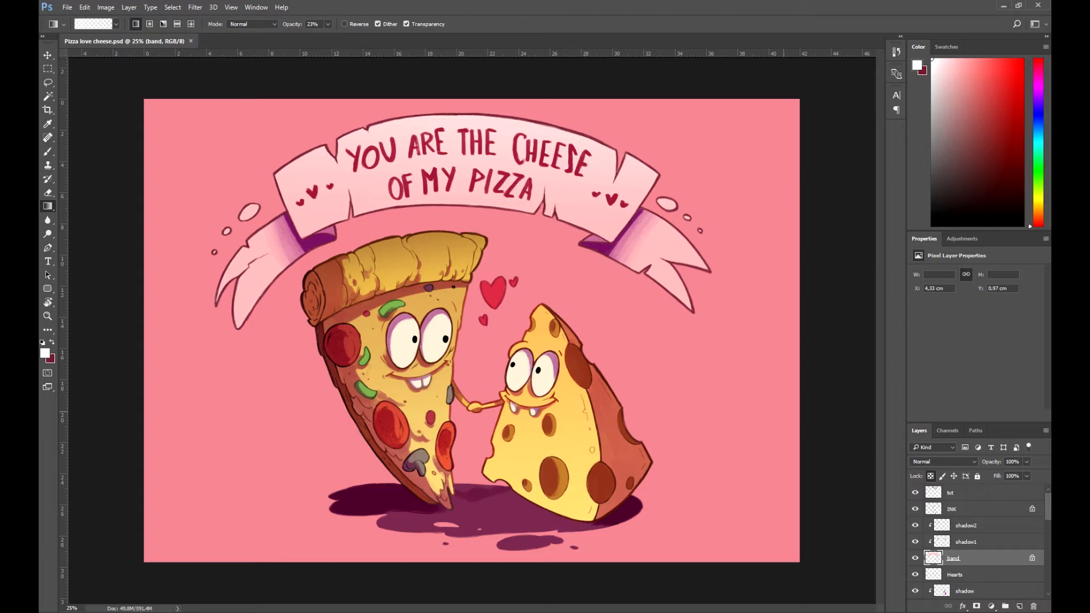
# Step: Lighten the lettering on the txt layer with a Hue/Saturation adjustment and save the file
pyautogui.hotkey('alt', '.')
pyautogui.hotkey('ctrl', 'u')
pyautogui.press('Up')
pyautogui.press('Up')
pyautogui.press('Down')
pyautogui.press('Tab')
pyautogui.press('Tab')
pyautogui.hotkey('shift', 'Up')
pyautogui.press('Up')
pyautogui.press('Up')
pyautogui.press('Up')
pyautogui.hotkey('shift', 'Tab')
pyautogui.press('Down')
pyautogui.press('Return')
pyautogui.hotkey('ctrl', 's')
pyautogui.hotkey('ctrl', '-')
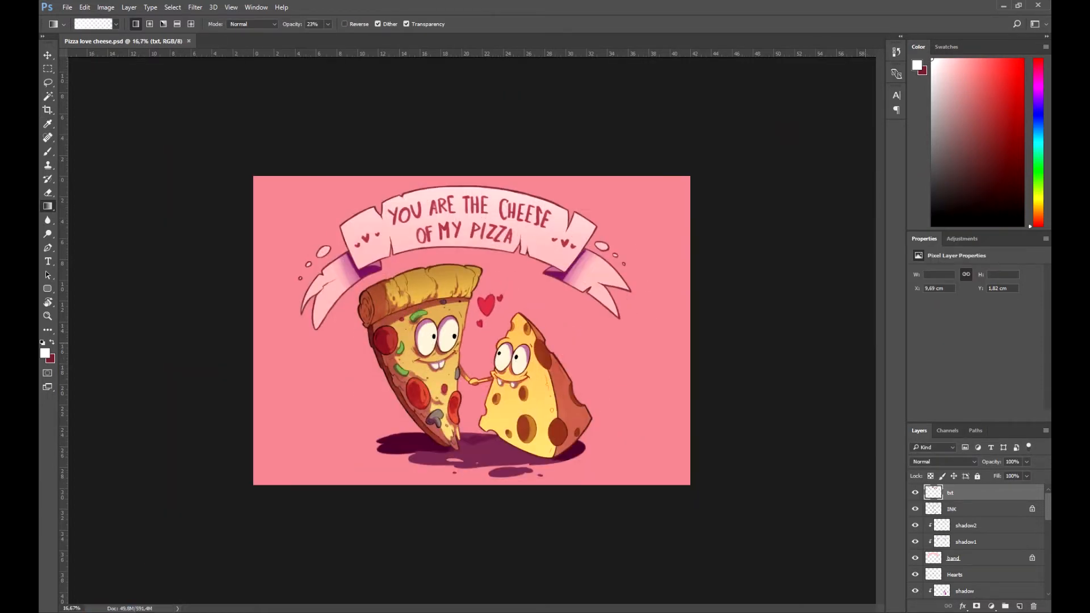
pyautogui.hotkey('ctrl', '+')
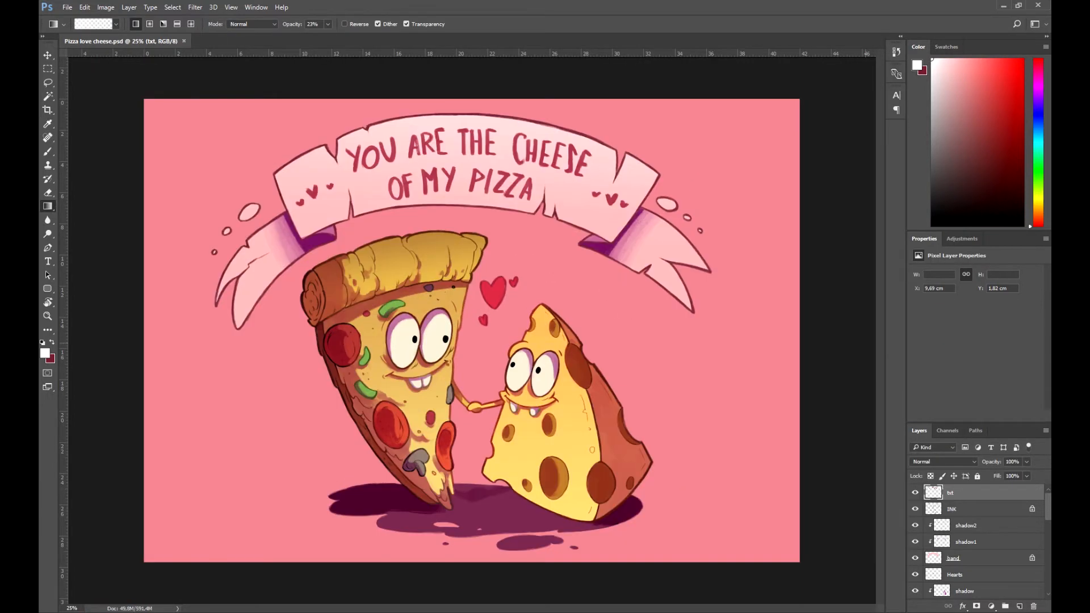
pyautogui.click(952, 509)
pyautogui.press('b')
pyautogui.keyDown('alt'); pyautogui.click(499, 291); pyautogui.keyUp('alt')
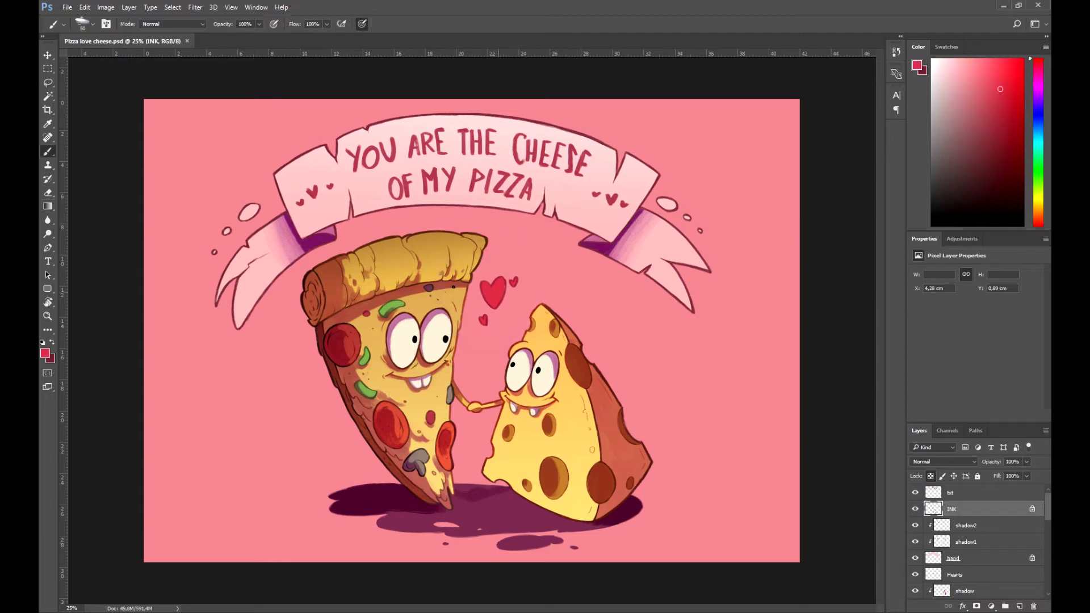
pyautogui.moveTo(499, 277); pyautogui.dragTo(514, 284)
pyautogui.hotkey('ctrl', 's')
pyautogui.hotkey('ctrl', '-')
pyautogui.hotkey('ctrl', 'z')
pyautogui.hotkey('ctrl', '+')
# Step: Lock the Hearts layer's transparency and darken the hearts with a 23% gradient of the plum colour sampled from the ground shadow
pyautogui.click(956, 575)
pyautogui.keyDown('alt'); pyautogui.click(476, 503); pyautogui.keyUp('alt')
pyautogui.press('g')
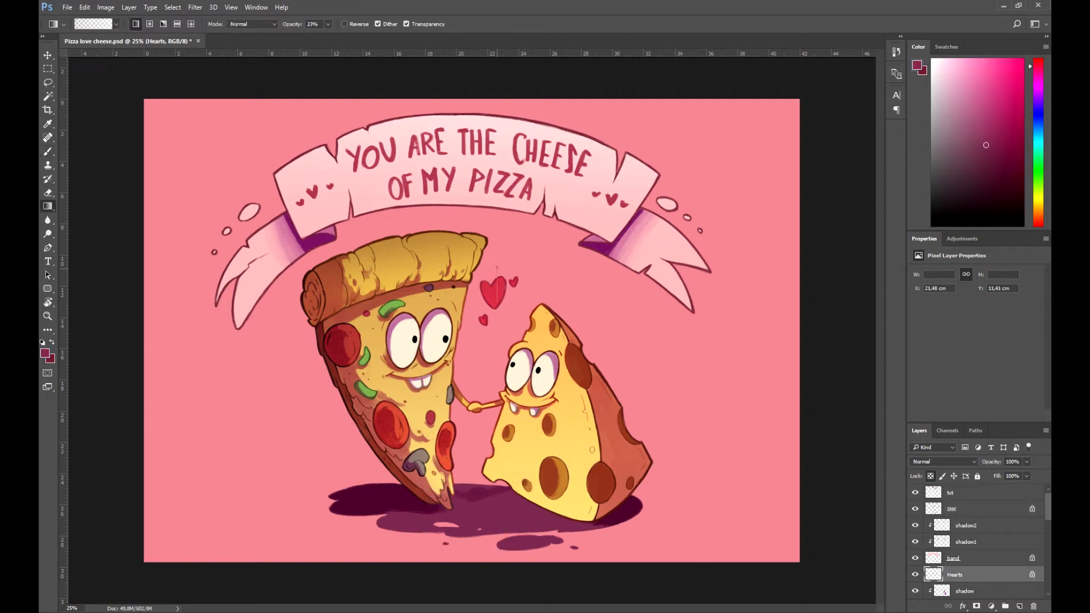
pyautogui.hotkey('ctrl', '-')
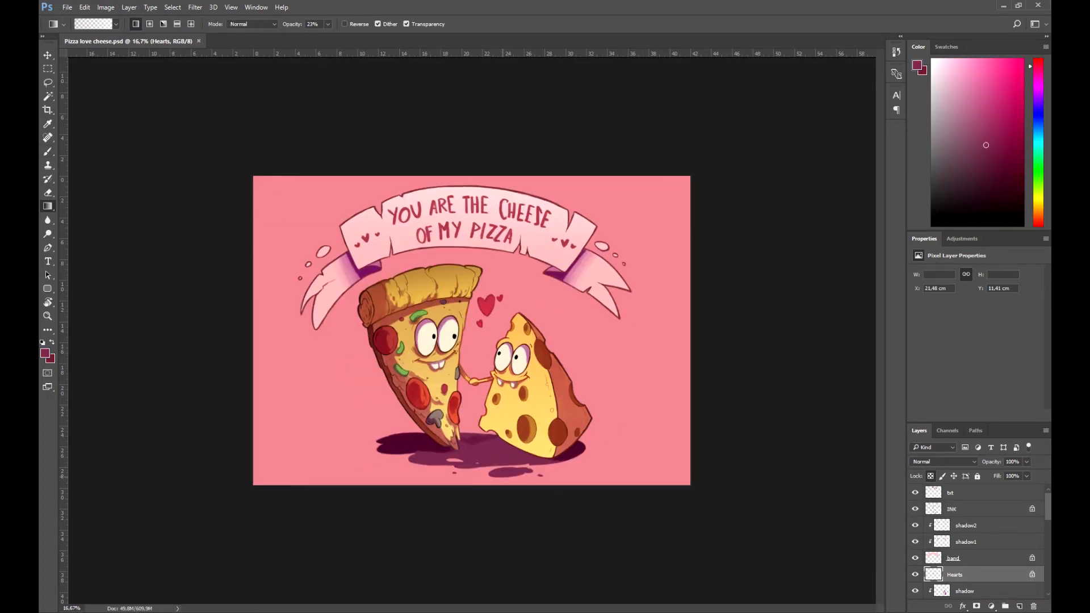
pyautogui.hotkey('ctrl', '+')
# Step: On a new layer above shadow2, touch up the ground shadow near the pizza's tip with a smaller brush in plum tones sampled from it
pyautogui.click(966, 526)
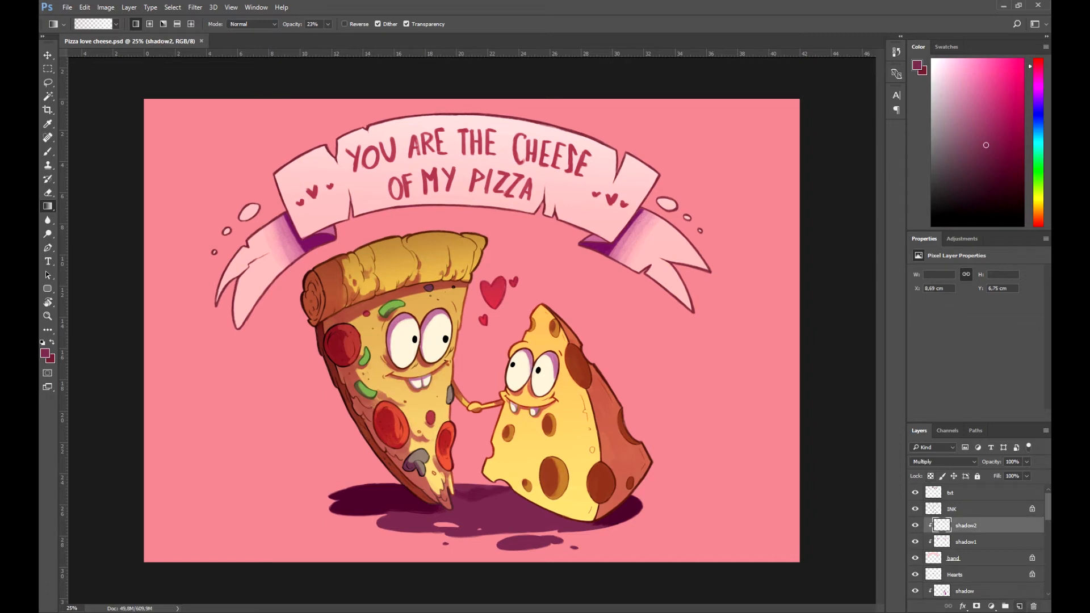
pyautogui.click(1020, 606)
pyautogui.press('b')
pyautogui.press('r')
pyautogui.moveTo(500, 498)
pyautogui.mouseDown()
pyautogui.moveTo(607, 433)
pyautogui.moveTo(599, 419)
pyautogui.moveTo(562, 440)
pyautogui.moveTo(580, 439)
pyautogui.moveTo(404, 467)
pyautogui.moveTo(345, 415)
pyautogui.mouseUp()
pyautogui.keyDown('alt'); pyautogui.click(603, 425); pyautogui.keyUp('alt')
pyautogui.press('[')
pyautogui.press('[')
pyautogui.press('[')
pyautogui.press('[')
pyautogui.press('[')
pyautogui.press('r')
pyautogui.keyDown('alt'); pyautogui.click(350, 414); pyautogui.keyUp('alt')
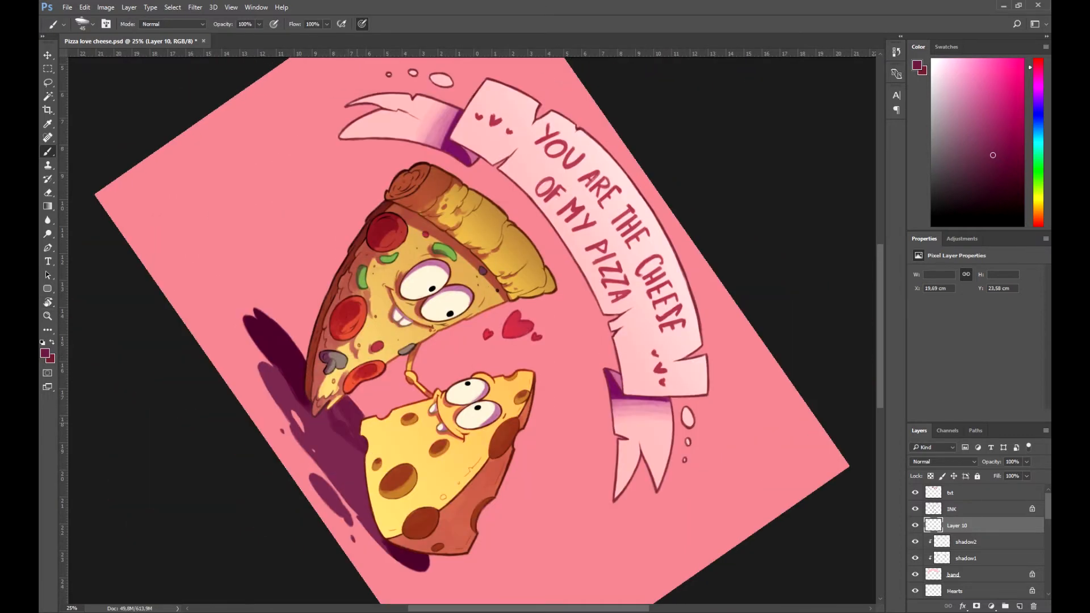
pyautogui.keyDown('alt'); pyautogui.click(291, 353); pyautogui.keyUp('alt')
pyautogui.moveTo(303, 356); pyautogui.dragTo(282, 333)
pyautogui.press('r')
pyautogui.moveTo(298, 403)
pyautogui.mouseDown()
pyautogui.moveTo(393, 503)
pyautogui.moveTo(445, 518)
pyautogui.mouseUp()
# Step: Continue touching up the ground shadow with its sampled plum tones, straighten the canvas and save the file
pyautogui.click(960, 509)
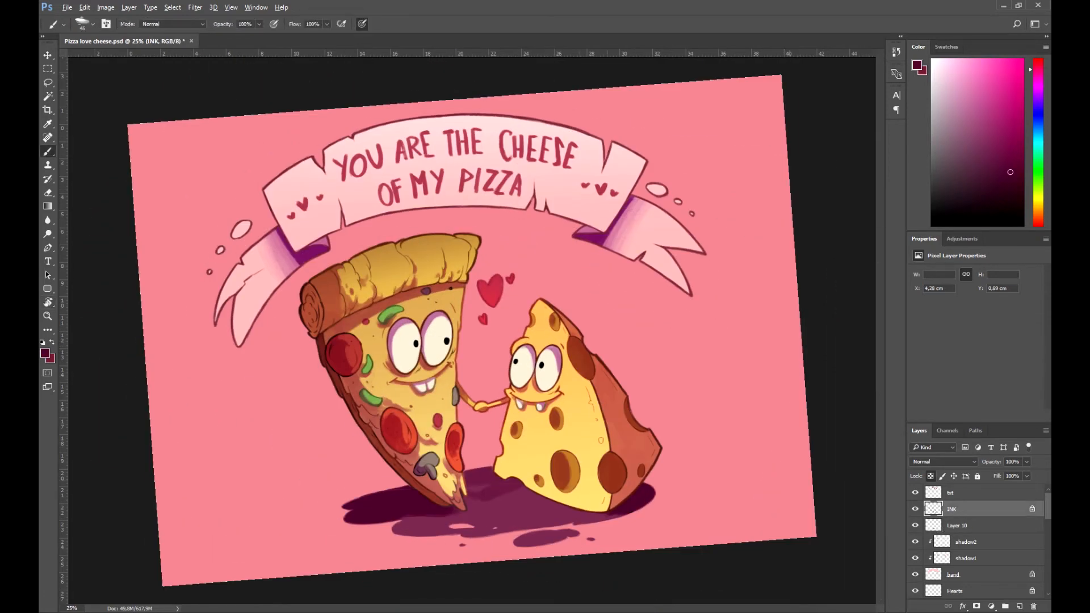
pyautogui.keyDown('alt'); pyautogui.click(483, 475); pyautogui.keyUp('alt')
pyautogui.keyDown('alt'); pyautogui.click(409, 491); pyautogui.keyUp('alt')
pyautogui.hotkey('ctrl', 's')
pyautogui.press('r')
pyautogui.moveTo(817, 390); pyautogui.dragTo(812, 415)
pyautogui.press('b')
pyautogui.click(957, 525)
pyautogui.keyDown('alt'); pyautogui.click(488, 523); pyautogui.keyUp('alt')
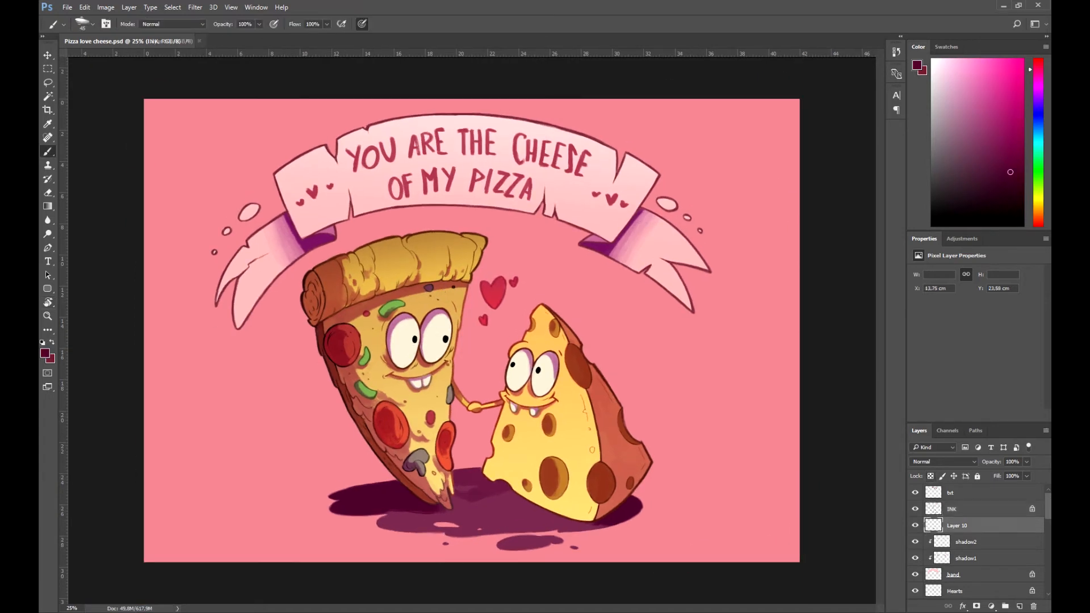
pyautogui.hotkey('ctrl', 's')
pyautogui.hotkey('ctrl', '-')
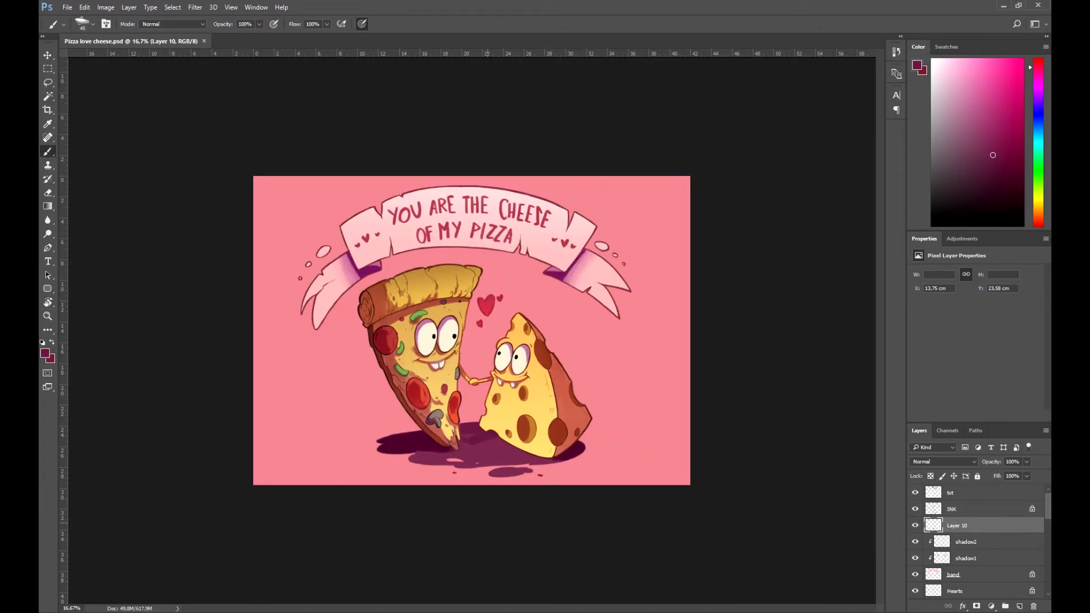
pyautogui.hotkey('ctrl', '+')
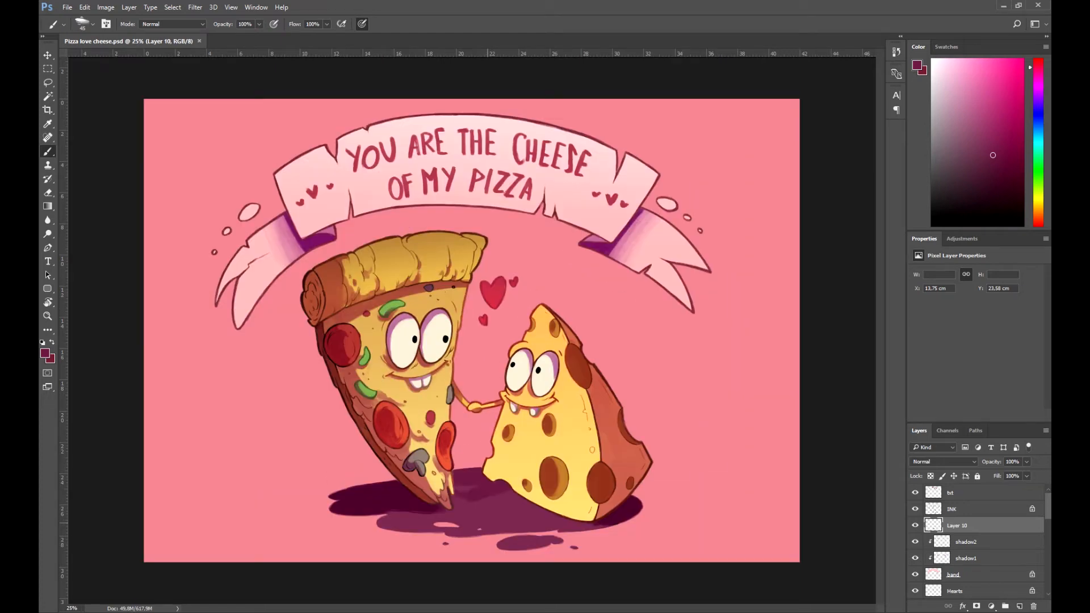
pyautogui.hotkey('ctrl', '-')
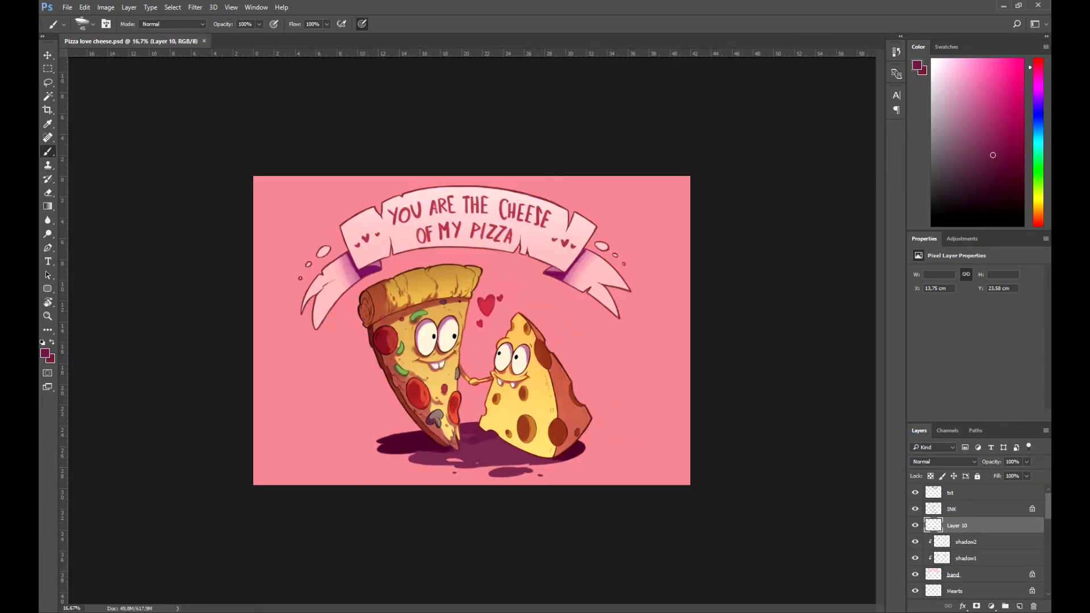
# Step: Add a layer above the bacground layer and try plum linear gradients at 23% opacity from the canvas's lower and upper edges
pyautogui.scroll(-10, 977, 542)
pyautogui.click(977, 542)
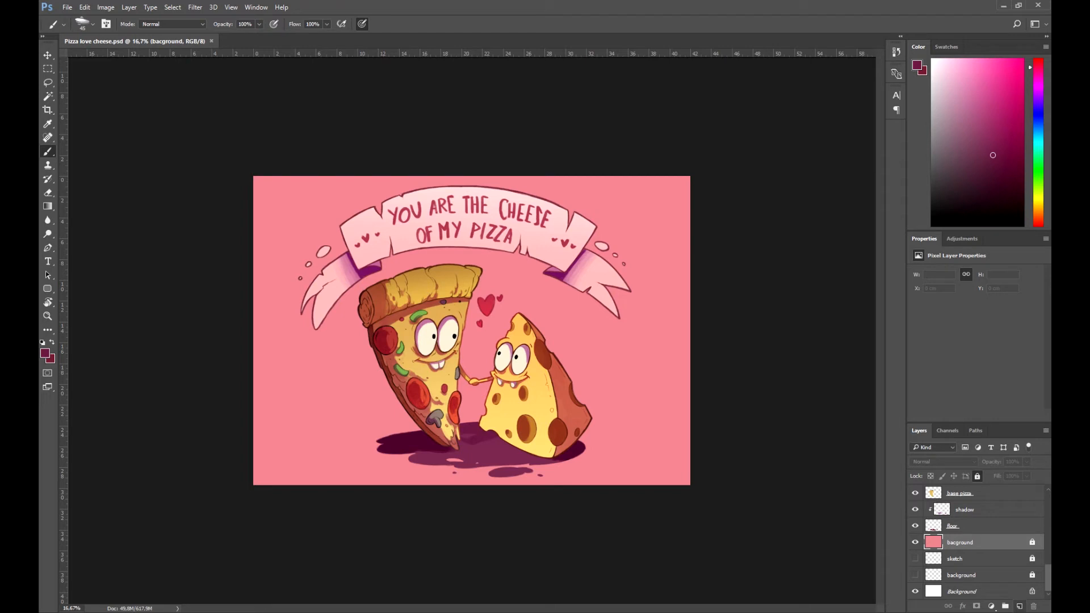
pyautogui.click(1020, 607)
pyautogui.press('g')
pyautogui.moveTo(475, 503); pyautogui.dragTo(475, 338)
pyautogui.moveTo(507, 520); pyautogui.dragTo(528, 366)
pyautogui.hotkey('ctrl', 'z')
pyautogui.hotkey('ctrl', 'alt', 'z')
pyautogui.moveTo(483, 141); pyautogui.dragTo(483, 360)
pyautogui.hotkey('ctrl', 'alt', 'z')
pyautogui.hotkey('ctrl', 'alt', 'z')
pyautogui.hotkey('ctrl', 'alt', 'z')
# Step: Apply a white radial gradient at 23% opacity to the new background layer around the characters and save the file
pyautogui.press('d')
pyautogui.press('x')
pyautogui.click(149, 24)
pyautogui.moveTo(648, 250); pyautogui.dragTo(474, 344)
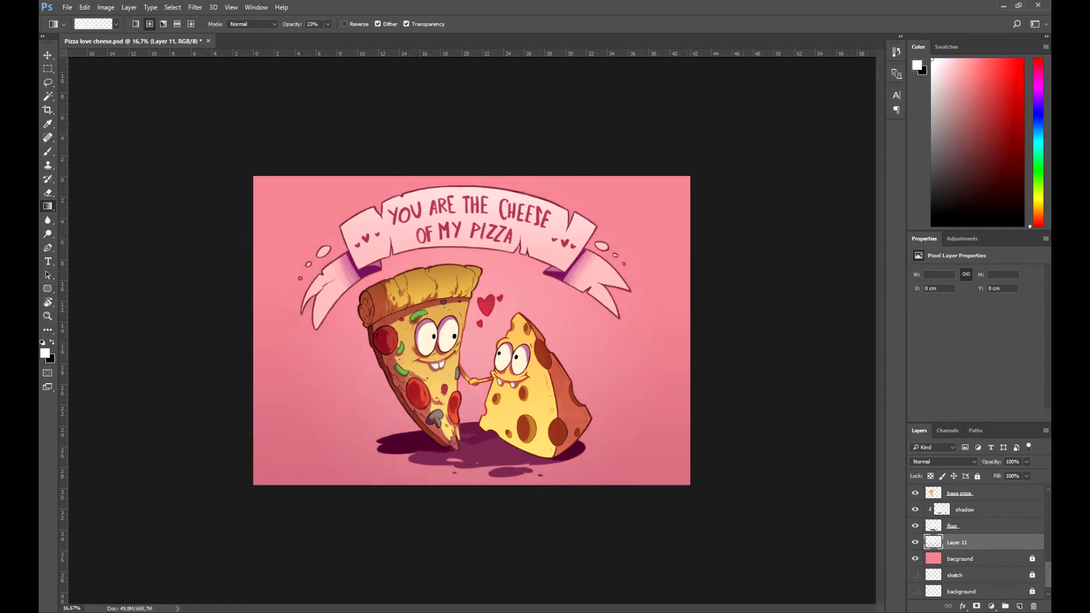
pyautogui.hotkey('ctrl', 's')
# Step: Darken the four background corners with 23% radial gradients in dark plum sampled from the ground shadow and save the file
pyautogui.press('x')
pyautogui.keyDown('alt'); pyautogui.click(426, 447); pyautogui.keyUp('alt')
pyautogui.moveTo(240, 162); pyautogui.dragTo(318, 252)
pyautogui.moveTo(231, 489); pyautogui.dragTo(304, 426)
pyautogui.moveTo(704, 163); pyautogui.dragTo(630, 241)
pyautogui.moveTo(717, 508); pyautogui.dragTo(643, 399)
pyautogui.hotkey('ctrl', 's')
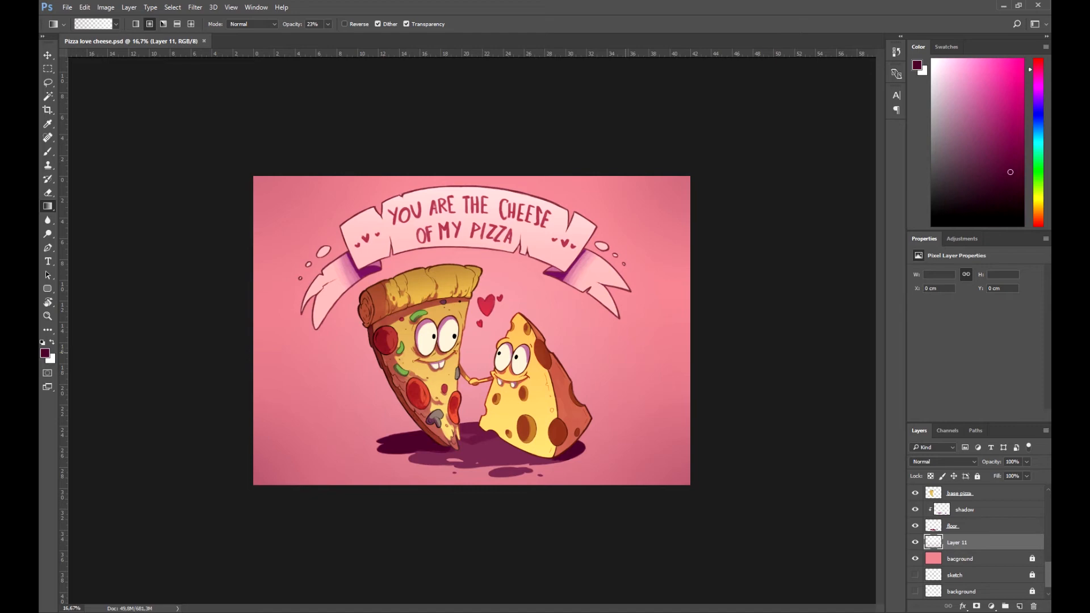
# Step: Add a layer above bacground, sample light pink from the banner, and try a large brush stroke behind the characters
pyautogui.click(978, 559)
pyautogui.click(1019, 606)
pyautogui.press('b')
pyautogui.keyDown('alt'); pyautogui.click(528, 238); pyautogui.keyUp('alt')
pyautogui.moveTo(486, 335)
pyautogui.mouseDown()
pyautogui.moveTo(506, 316)
pyautogui.moveTo(427, 387)
pyautogui.mouseUp()
pyautogui.hotkey('ctrl', 'z')
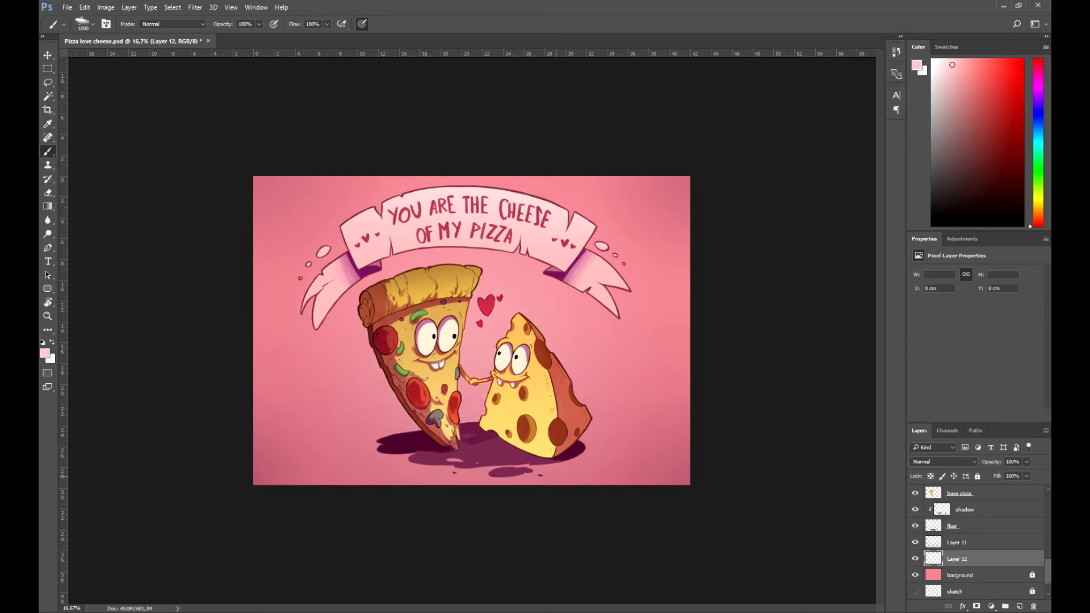
# Step: Choose a different brush tip at 300 px and paint a solid light pink circle behind the characters
pyautogui.click(92, 24)
pyautogui.scroll(5, 124, 255)
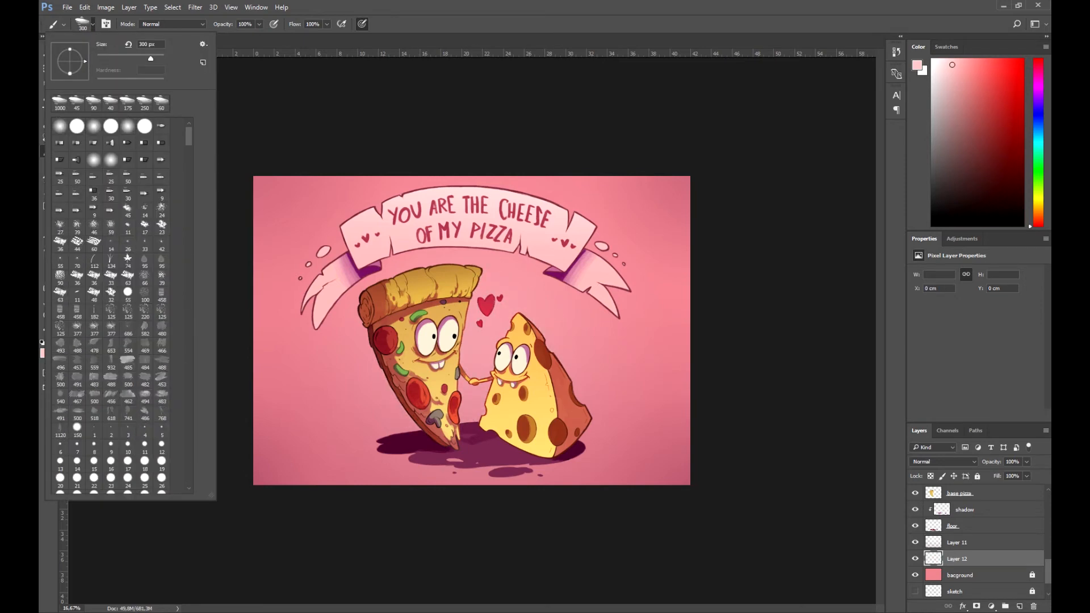
pyautogui.doubleClick(128, 250)
pyautogui.press(']')
pyautogui.press(']')
pyautogui.press(']')
pyautogui.press(']')
pyautogui.press(']')
pyautogui.press(']')
pyautogui.press(']')
pyautogui.press(']')
pyautogui.press(']')
pyautogui.press(']')
pyautogui.press(']')
pyautogui.press(']')
pyautogui.press(']')
pyautogui.moveTo(487, 311)
pyautogui.mouseDown()
pyautogui.moveTo(475, 400)
pyautogui.moveTo(508, 307)
pyautogui.moveTo(391, 386)
pyautogui.moveTo(412, 414)
pyautogui.mouseUp()
pyautogui.moveTo(484, 292); pyautogui.dragTo(537, 340)
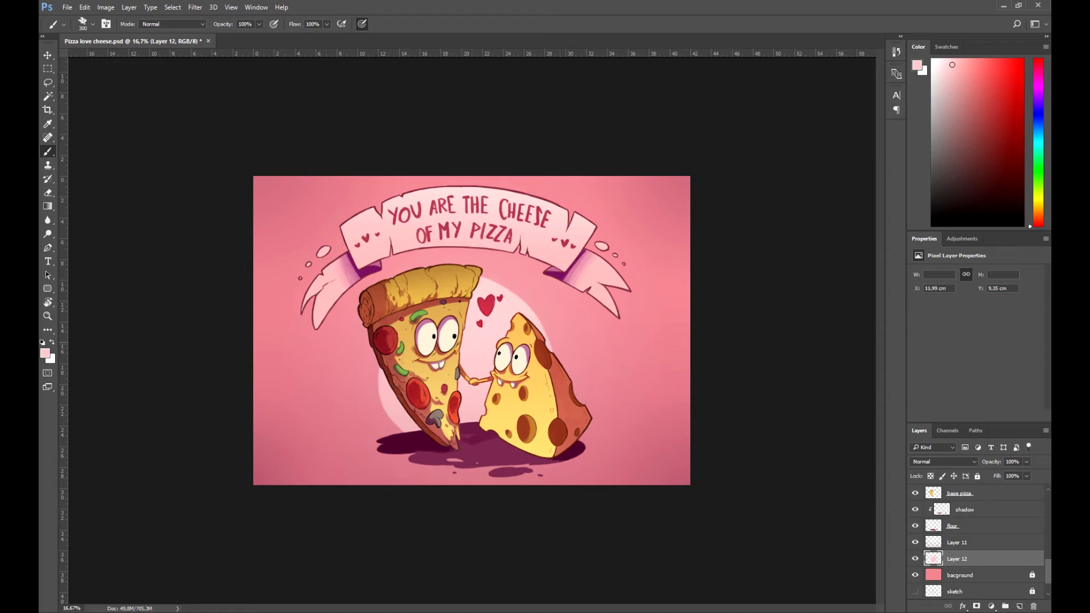
# Step: Brush a fainter light pink halo around the circle at 30% brush opacity and save the file
pyautogui.moveTo(381, 440)
pyautogui.mouseDown()
pyautogui.moveTo(420, 459)
pyautogui.moveTo(379, 346)
pyautogui.moveTo(546, 352)
pyautogui.mouseUp()
pyautogui.hotkey('ctrl', 'z')
pyautogui.hotkey('ctrl', 's')
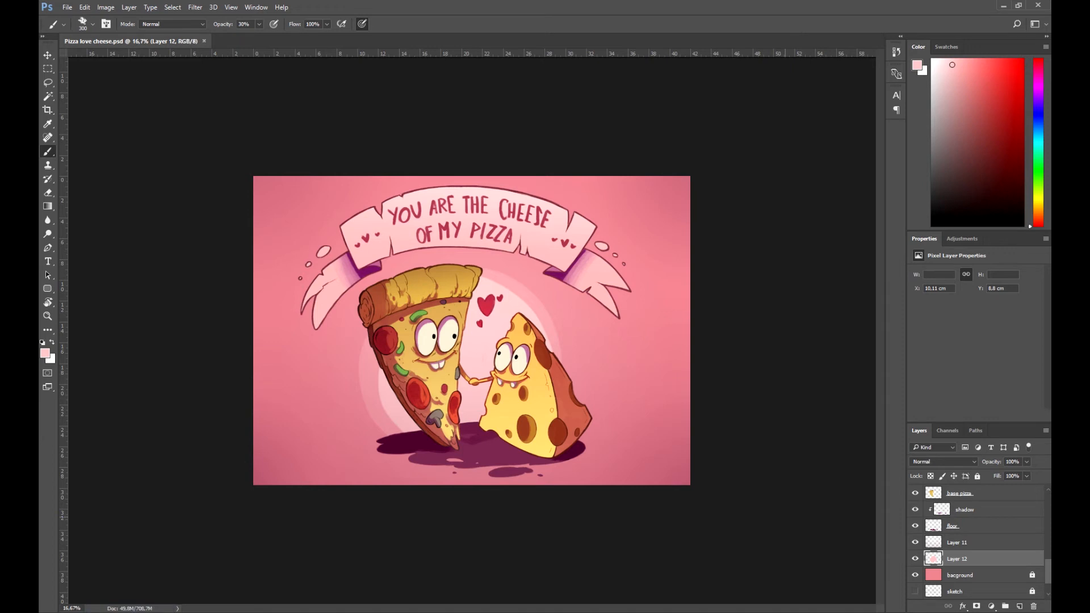
# Step: Enlarge the pink circle and halo upward with Free Transform and save the file
pyautogui.hotkey('ctrl', 't')
pyautogui.moveTo(563, 267); pyautogui.dragTo(578, 252)
pyautogui.press('Return')
pyautogui.hotkey('ctrl', 's')
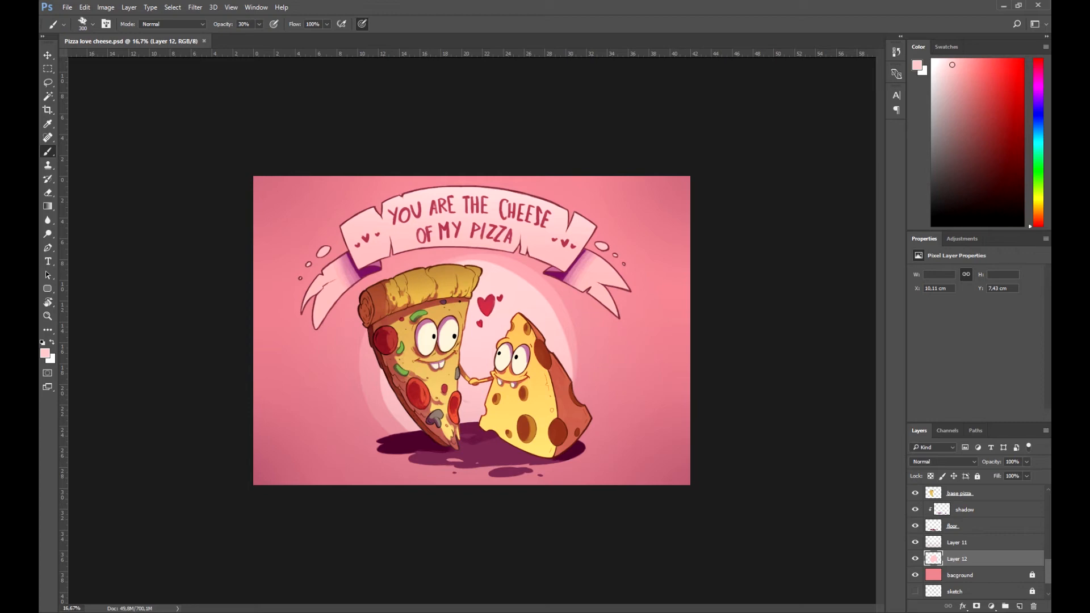
# Step: Try darkening the background corners with broad plum strokes at 30% brush opacity and undo them
pyautogui.keyDown('alt'); pyautogui.click(341, 228); pyautogui.keyUp('alt')
pyautogui.moveTo(280, 178)
pyautogui.mouseDown()
pyautogui.moveTo(254, 208)
pyautogui.moveTo(256, 312)
pyautogui.mouseUp()
pyautogui.moveTo(255, 437); pyautogui.dragTo(276, 482)
pyautogui.moveTo(636, 483)
pyautogui.mouseDown()
pyautogui.moveTo(670, 459)
pyautogui.moveTo(690, 241)
pyautogui.mouseUp()
pyautogui.moveTo(687, 301); pyautogui.dragTo(641, 178)
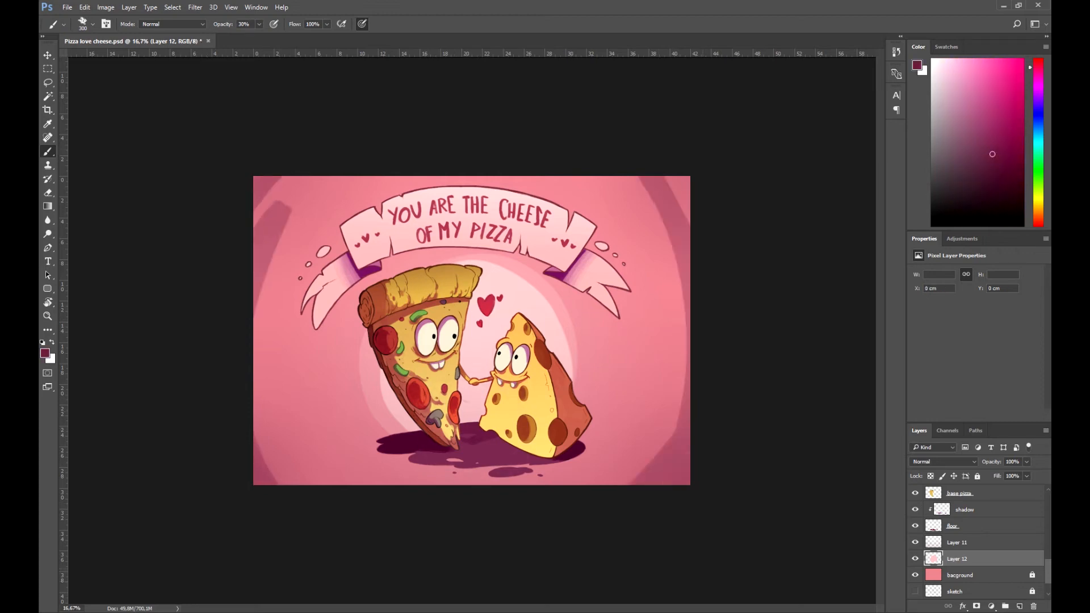
pyautogui.hotkey('ctrl', 'alt', 'z')
pyautogui.hotkey('ctrl', 'alt', 'z')
pyautogui.hotkey('ctrl', 'alt', 'z')
pyautogui.hotkey('ctrl', 'alt', 'z')
pyautogui.hotkey('ctrl', 'alt', 'z')
# Step: Brush translucent plum bands along the artwork's outer edges, undoing the unsatisfactory strokes
pyautogui.moveTo(259, 179)
pyautogui.mouseDown()
pyautogui.moveTo(259, 211)
pyautogui.moveTo(681, 475)
pyautogui.moveTo(265, 183)
pyautogui.moveTo(250, 484)
pyautogui.moveTo(689, 174)
pyautogui.moveTo(687, 483)
pyautogui.moveTo(254, 484)
pyautogui.mouseUp()
pyautogui.hotkey('ctrl', 'z')
pyautogui.moveTo(571, 492); pyautogui.dragTo(690, 490)
pyautogui.hotkey('ctrl', 'z')
pyautogui.hotkey('ctrl', 'z')
pyautogui.moveTo(255, 483)
pyautogui.mouseDown()
pyautogui.moveTo(406, 488)
pyautogui.moveTo(345, 118)
pyautogui.moveTo(298, 528)
pyautogui.mouseUp()
# Step: Sample the rose tone of the edge band and repaint the artwork's left border at 100% brush opacity
pyautogui.press('r')
pyautogui.moveTo(344, 105)
pyautogui.mouseDown()
pyautogui.moveTo(303, 467)
pyautogui.moveTo(259, 457)
pyautogui.moveTo(278, 486)
pyautogui.mouseUp()
pyautogui.press('r')
pyautogui.keyDown('alt'); pyautogui.click(259, 196); pyautogui.keyUp('alt')
pyautogui.press('0')
pyautogui.moveTo(257, 185); pyautogui.dragTo(256, 477)
pyautogui.moveTo(258, 255); pyautogui.dragTo(259, 453)
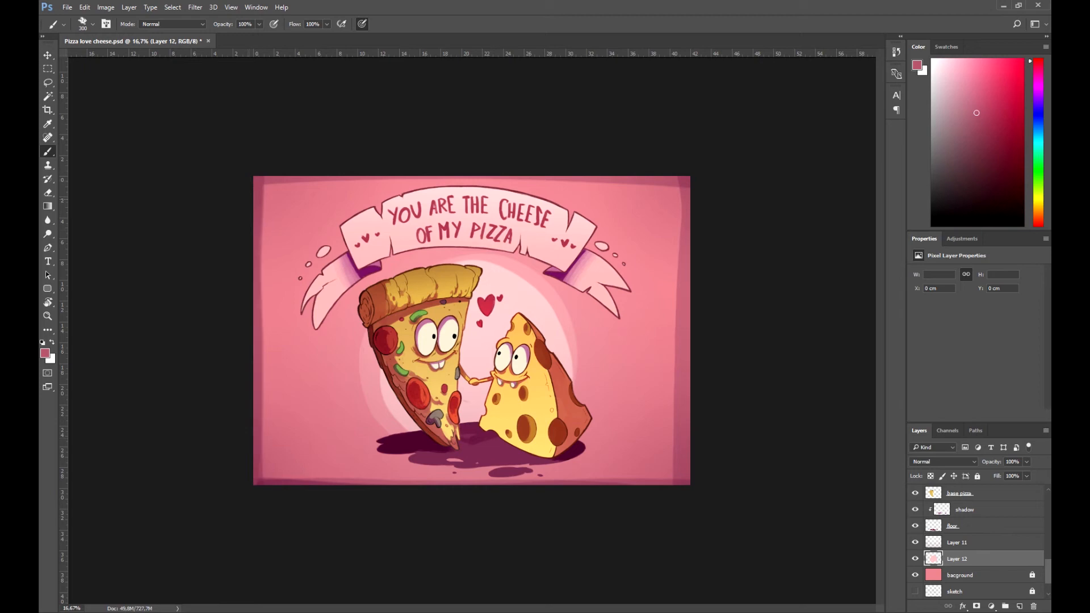
# Step: Paint the rest of the artwork's border along the upper, right and lower edges in the same opaque rose
pyautogui.moveTo(269, 173); pyautogui.dragTo(363, 172)
pyautogui.moveTo(688, 184)
pyautogui.mouseDown()
pyautogui.moveTo(685, 477)
pyautogui.moveTo(562, 175)
pyautogui.moveTo(520, 174)
pyautogui.mouseUp()
pyautogui.moveTo(675, 486); pyautogui.dragTo(644, 486)
pyautogui.press('r')
pyautogui.moveTo(568, 171)
pyautogui.mouseDown()
pyautogui.moveTo(601, 196)
pyautogui.moveTo(658, 331)
pyautogui.mouseUp()
pyautogui.press('b')
pyautogui.moveTo(235, 222); pyautogui.dragTo(377, 469)
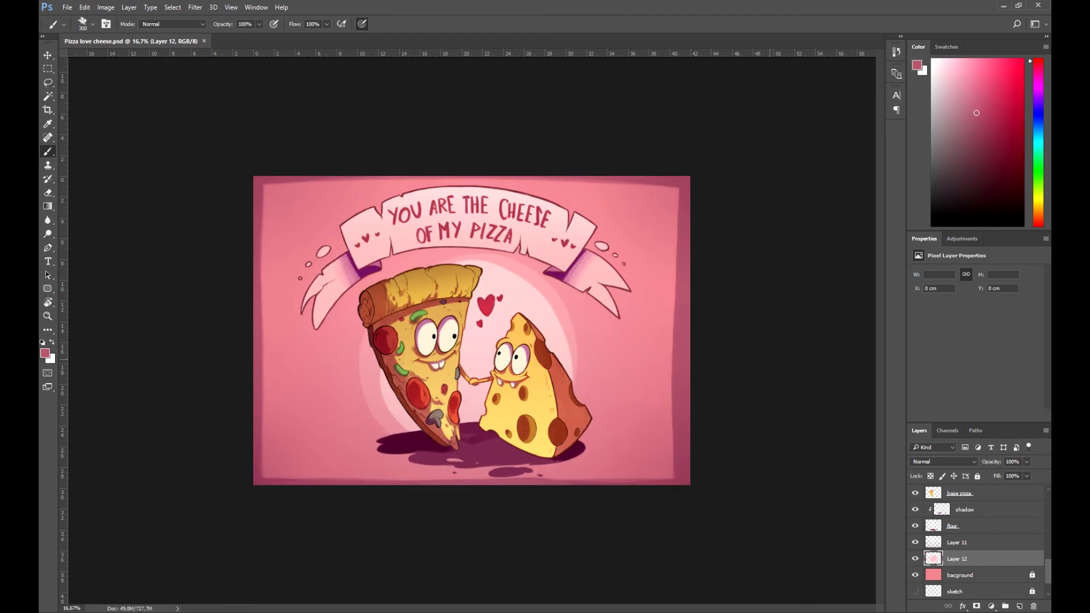
# Step: Add a new layer above txt and prepare a small brush in the pale pink sampled from the glow between the characters
pyautogui.hotkey('ctrl', '+')
pyautogui.moveTo(1048, 571); pyautogui.dragTo(1048, 503)
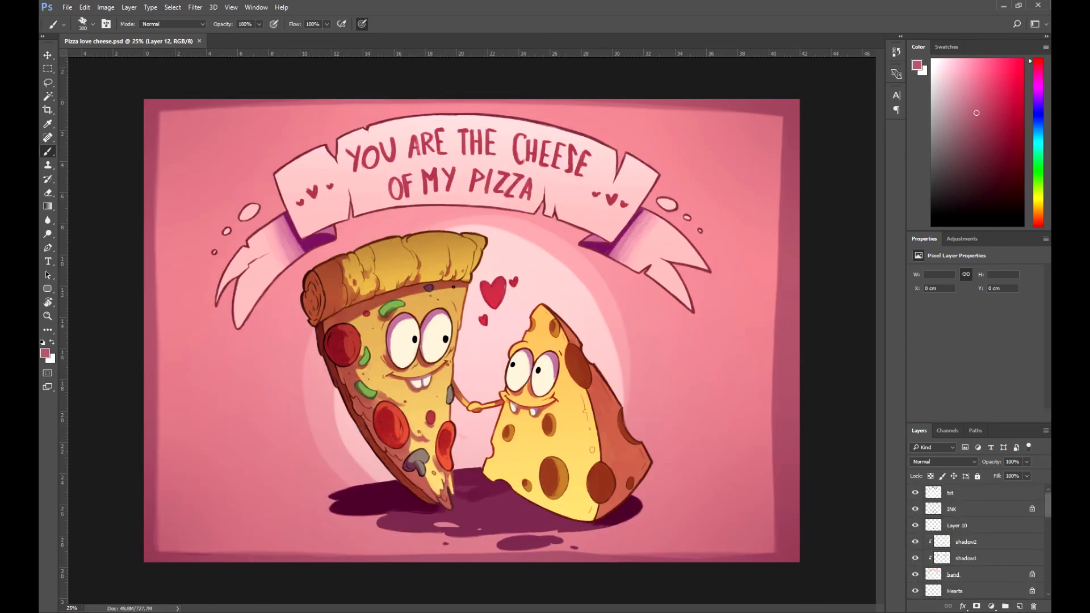
pyautogui.click(965, 493)
pyautogui.click(1019, 606)
pyautogui.click(92, 23)
pyautogui.moveTo(188, 134); pyautogui.dragTo(188, 476)
pyautogui.click(128, 468)
pyautogui.press('Escape')
pyautogui.keyDown('alt'); pyautogui.click(472, 444); pyautogui.keyUp('alt')
pyautogui.press('[')
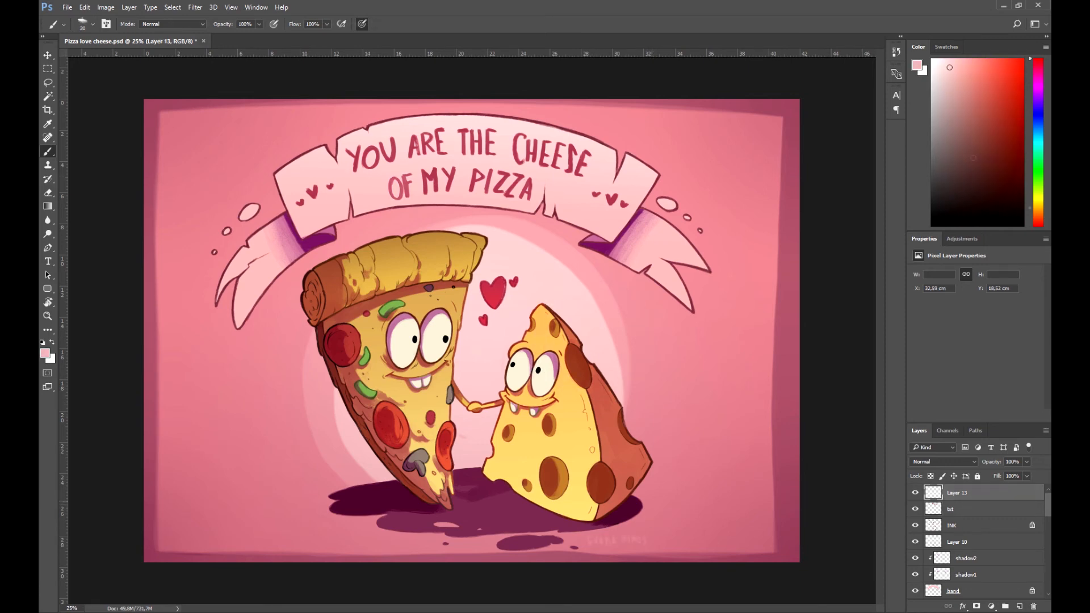
# Step: Hand-letter the artist's signature in pale pink on the new layer, just below the cheese wedge
pyautogui.moveTo(626, 528); pyautogui.dragTo(644, 538)
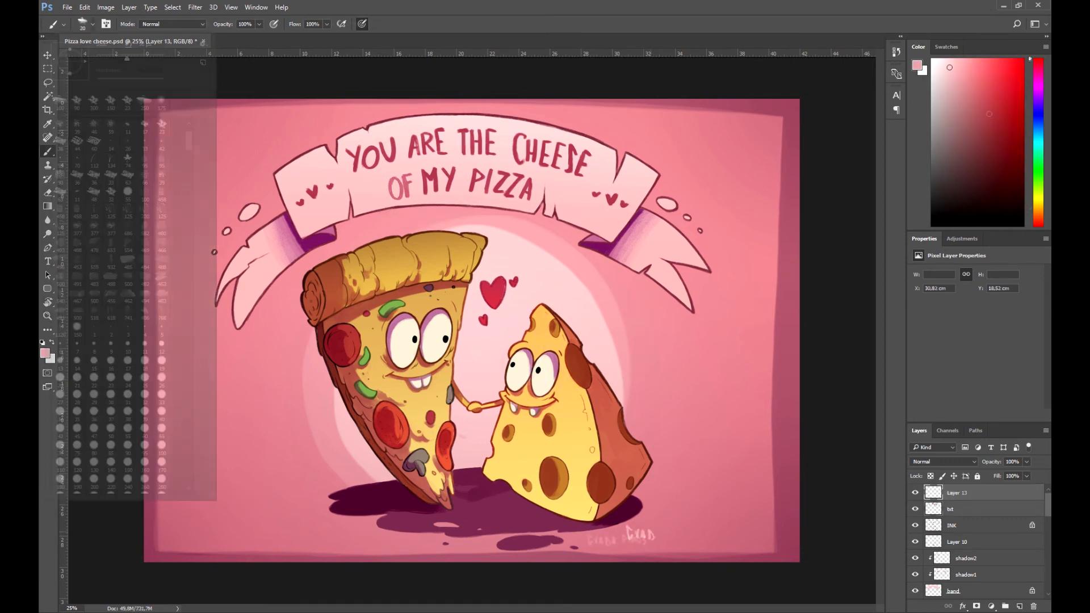
pyautogui.moveTo(655, 538); pyautogui.dragTo(670, 539)
pyautogui.moveTo(189, 140); pyautogui.dragTo(189, 476)
pyautogui.moveTo(678, 538); pyautogui.dragTo(684, 539)
pyautogui.moveTo(689, 531); pyautogui.dragTo(693, 538)
# Step: On the txt layer, replace the banner word OF with a hand-lettered TO at 100% brush flow and save the file
pyautogui.click(128, 467)
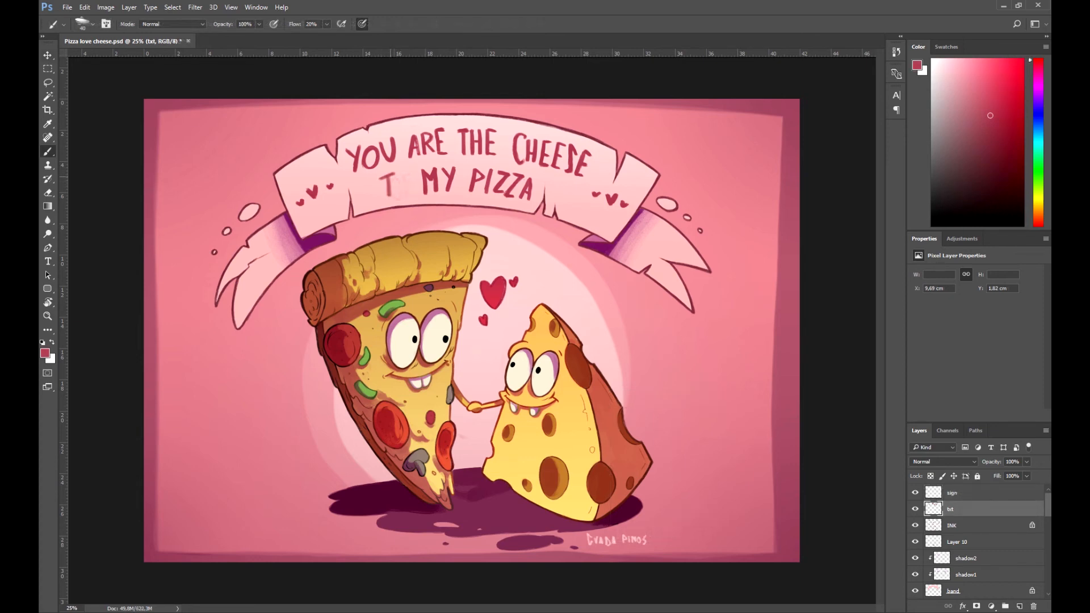
pyautogui.hotkey('shift', '0')
pyautogui.press('e')
pyautogui.moveTo(383, 177); pyautogui.dragTo(386, 197)
pyautogui.press('b')
pyautogui.moveTo(379, 175); pyautogui.dragTo(389, 173)
pyautogui.hotkey('ctrl', 's')
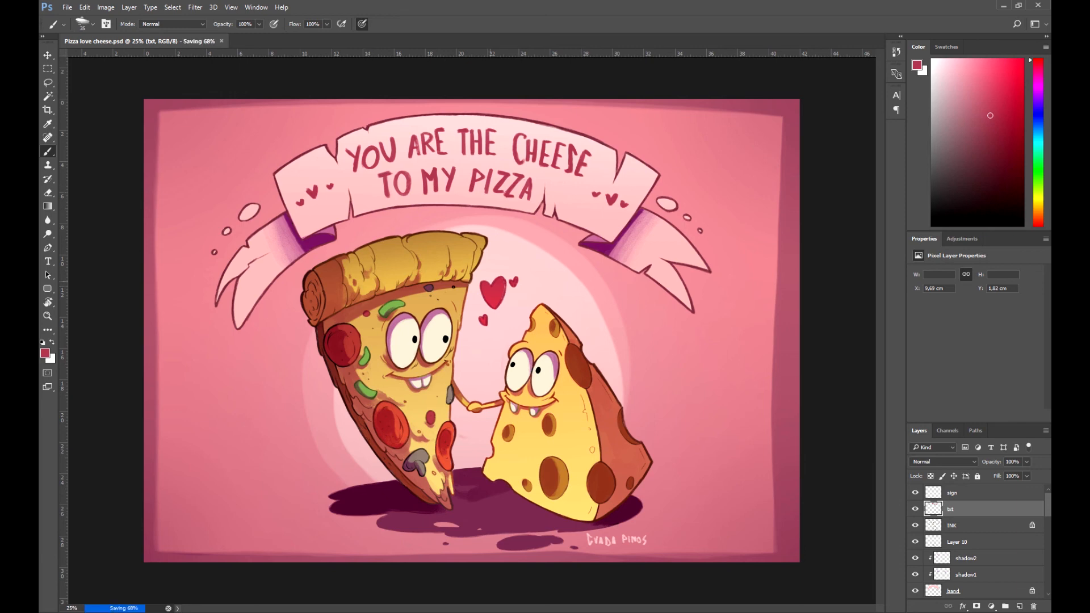